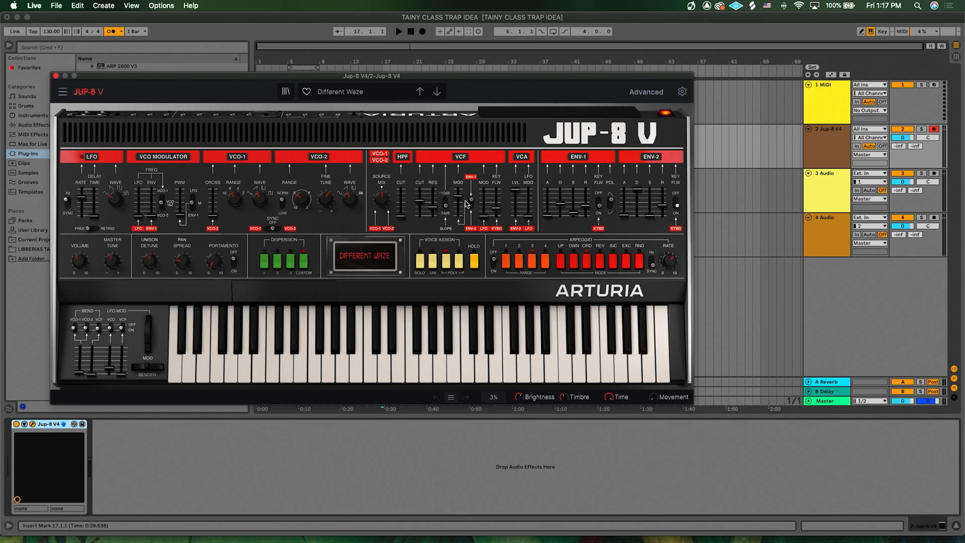
# Load the 90s House Rave Stab preset from the Keys category and advance through the following presets to Angel Valley.
pyautogui.click(438, 94)
pyautogui.click(345, 93)
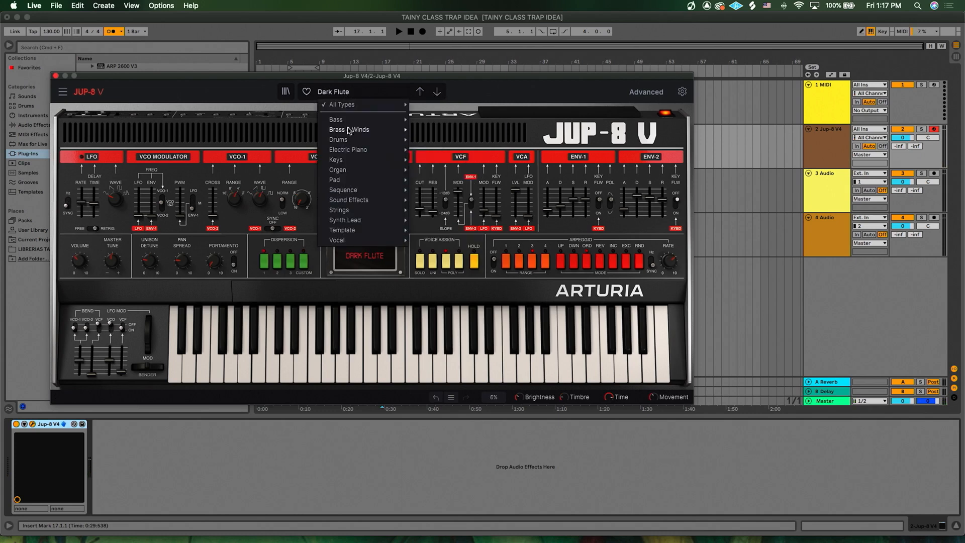
pyautogui.moveTo(348, 123)
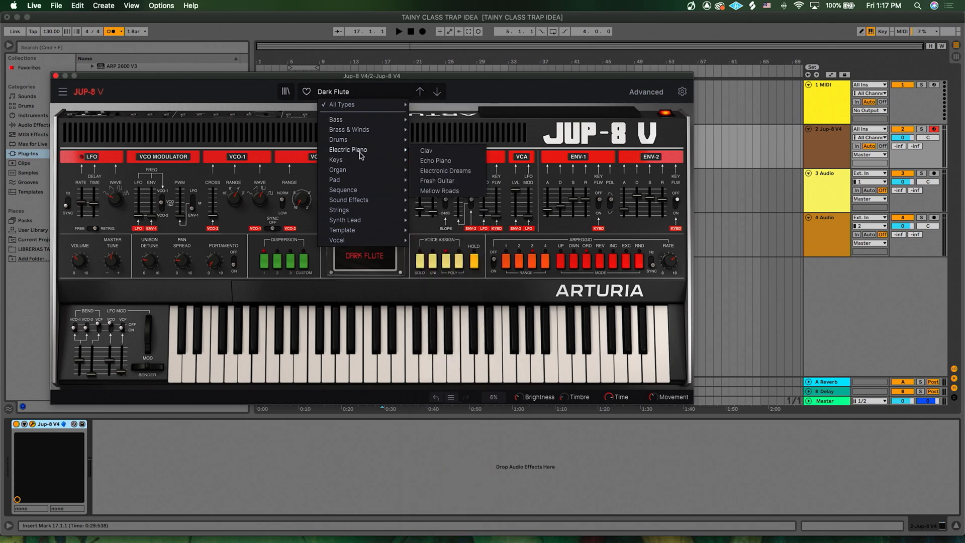
pyautogui.moveTo(366, 154)
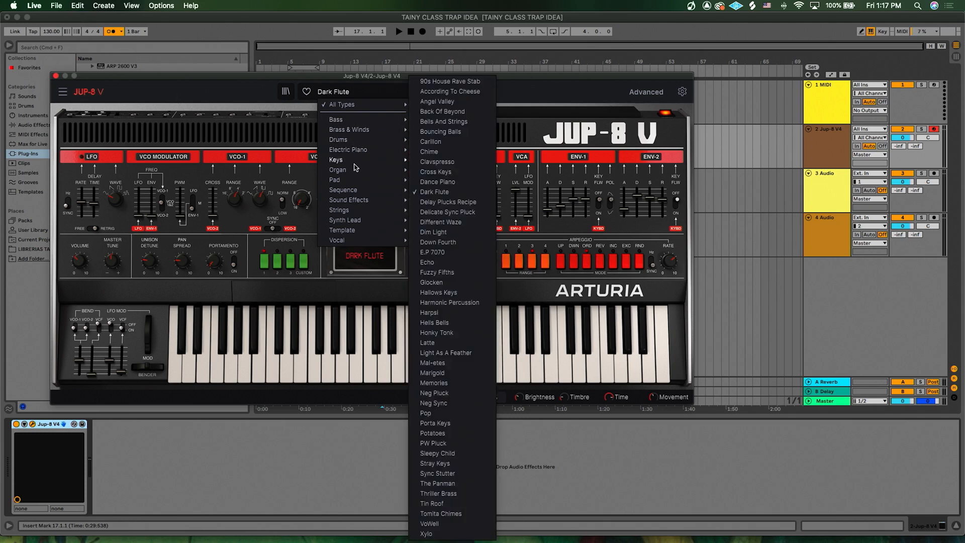
pyautogui.moveTo(357, 191)
pyautogui.click(454, 82)
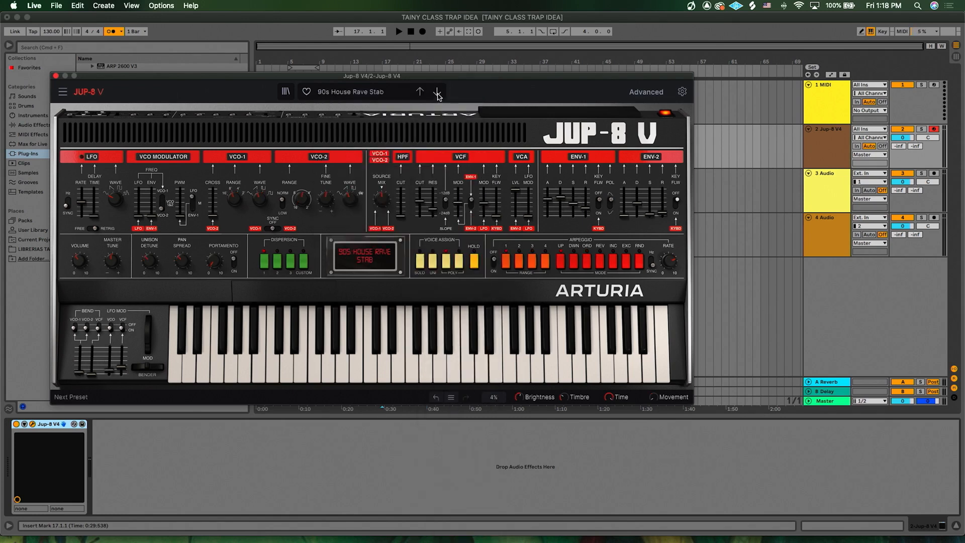
pyautogui.click(437, 94)
pyautogui.click(438, 95)
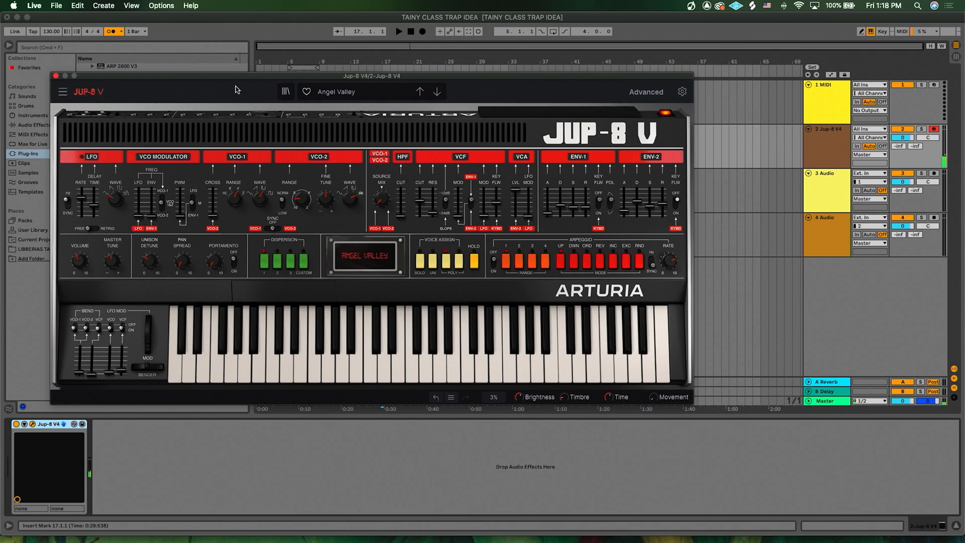
# Move the synth window clear of the timeline, activate the loop over bars 5 to 9, and close the synth window.
pyautogui.moveTo(230, 79); pyautogui.dragTo(242, 229)
pyautogui.click(333, 131)
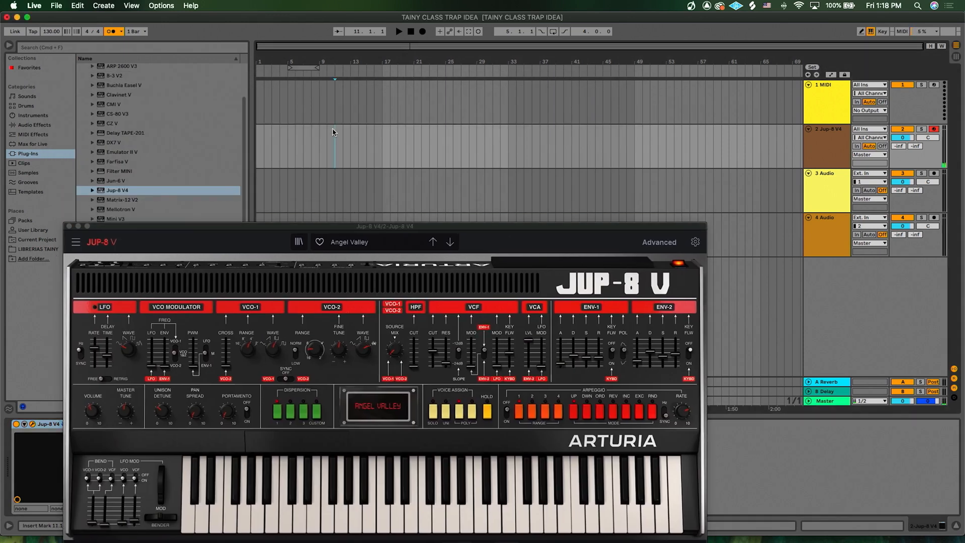
pyautogui.click(305, 67)
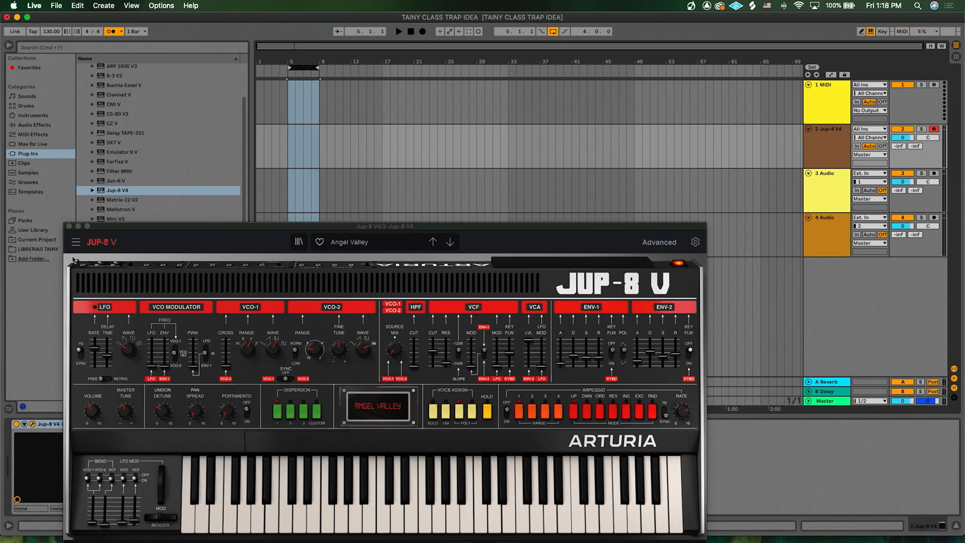
pyautogui.click(70, 227)
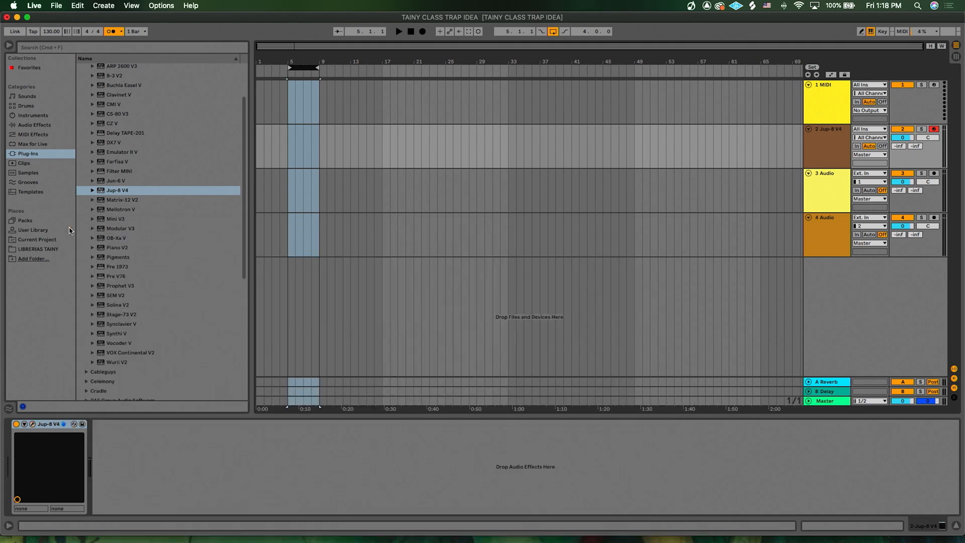
# Record a MIDI chord part on the Jup-8 V4 track inside the looped bars and stop playback.
pyautogui.click(422, 31)
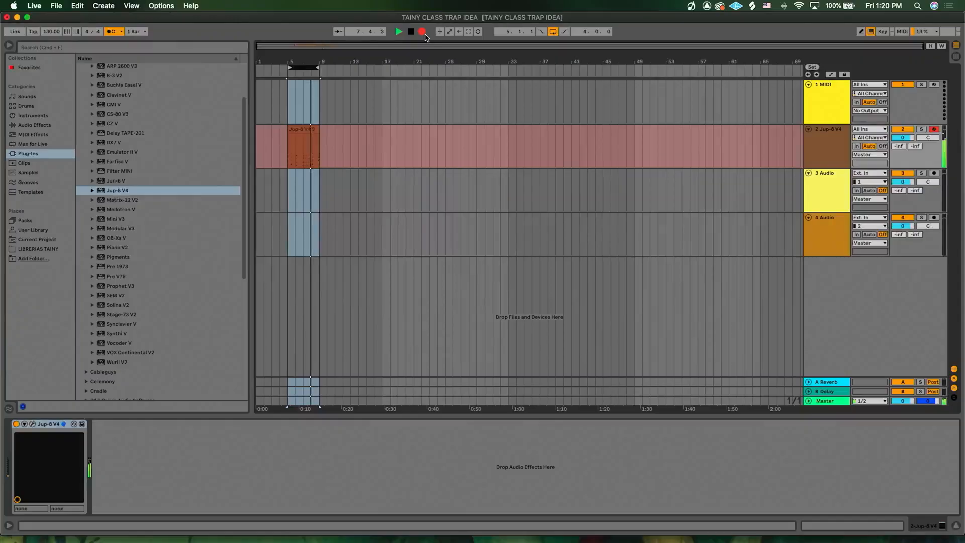
pyautogui.press('space')
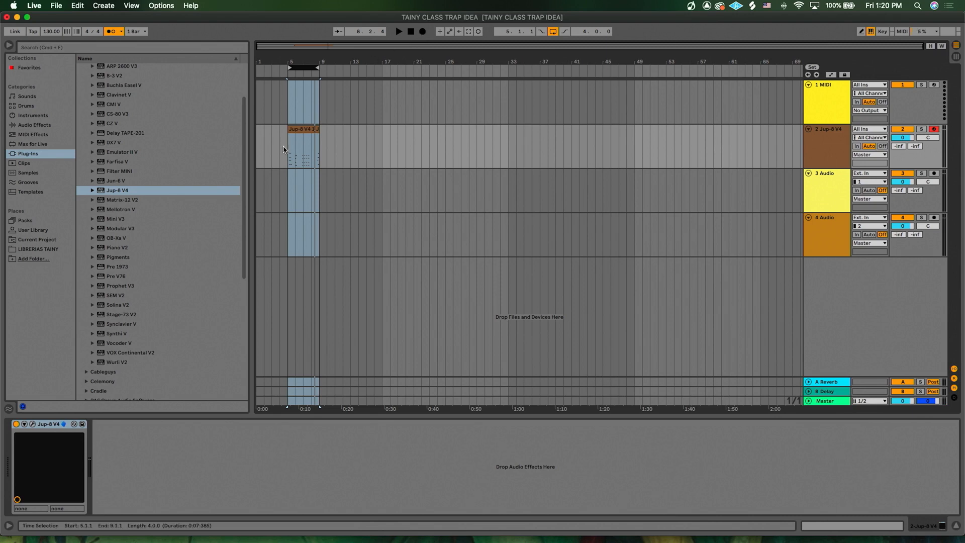
# Move the long recorded clip to 7.1.3 over the short leftover clip and extend its start back to about 5.4.3.
pyautogui.press('z')
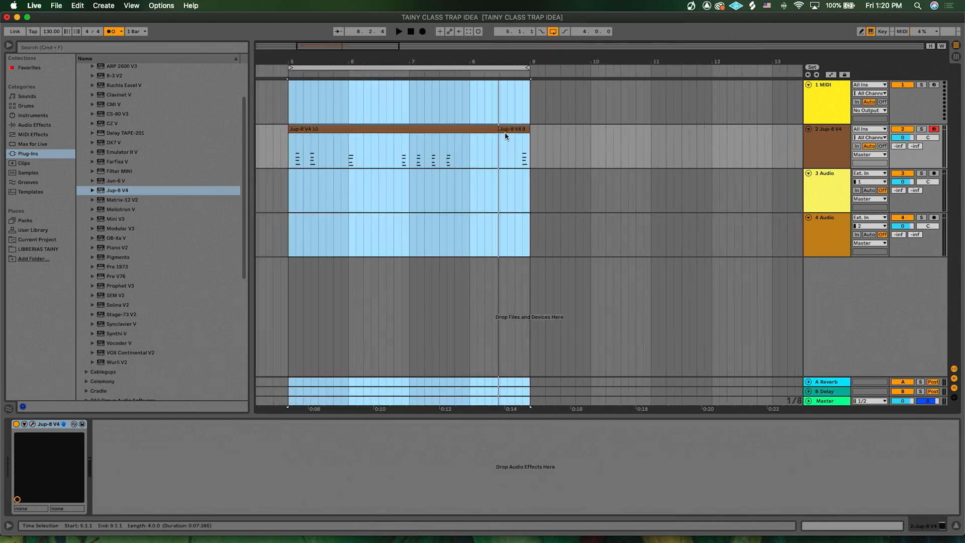
pyautogui.click(509, 136)
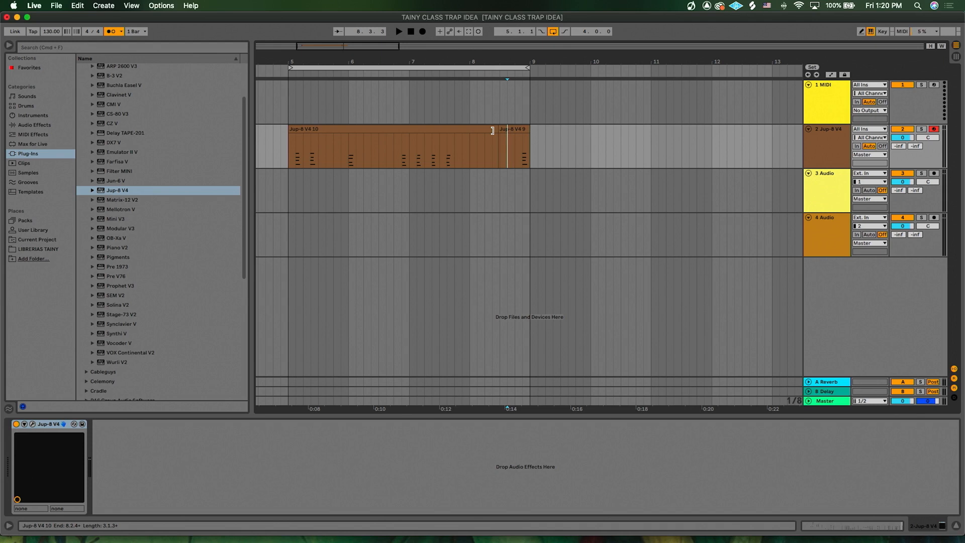
pyautogui.click(493, 131)
pyautogui.moveTo(447, 129); pyautogui.dragTo(577, 137)
pyautogui.moveTo(417, 133); pyautogui.dragTo(342, 135)
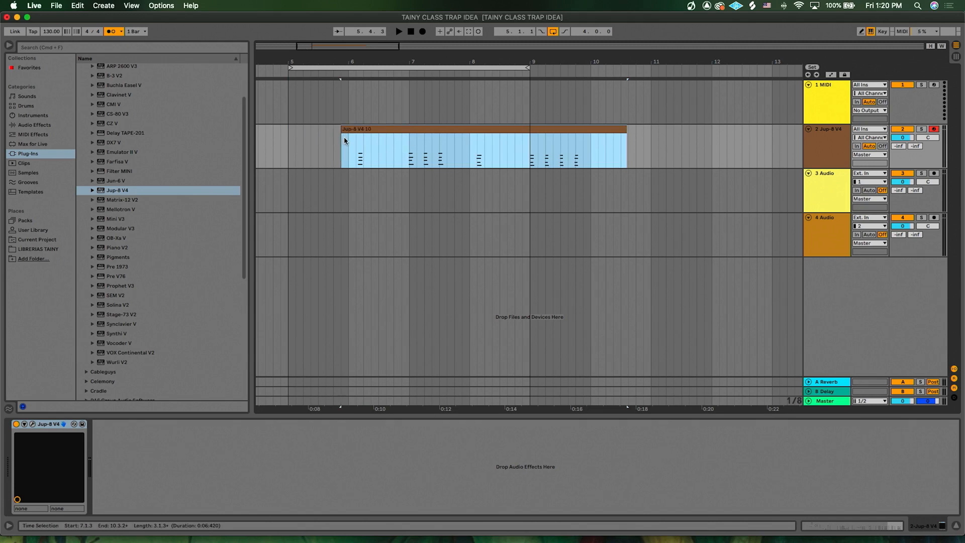
# Trim the clip's start to just before its first chord and move the clip to 5.1.1.
pyautogui.moveTo(349, 138); pyautogui.dragTo(354, 132)
pyautogui.click(370, 131)
pyautogui.moveTo(366, 126); pyautogui.dragTo(302, 136)
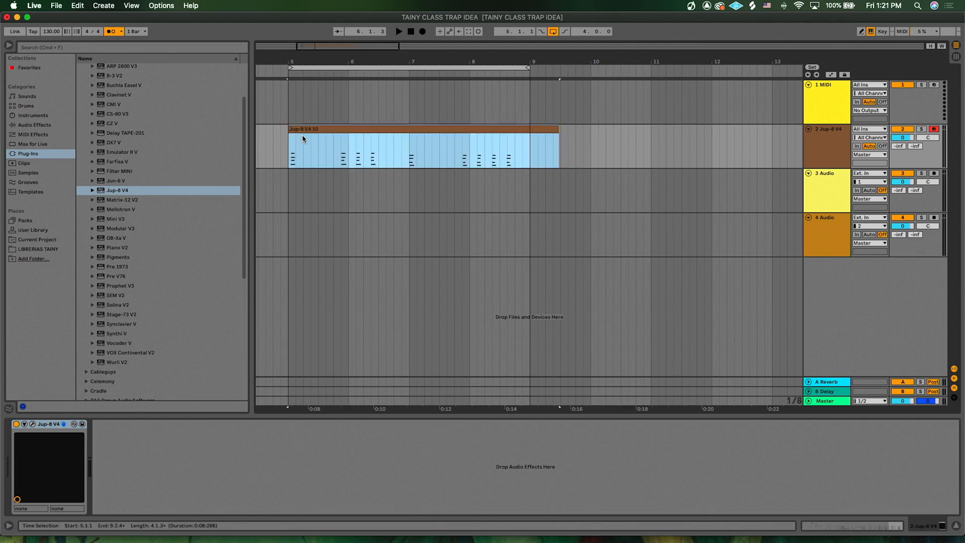
# Trim the chord clip's end to bar 9 and play the loop back.
pyautogui.click(287, 158)
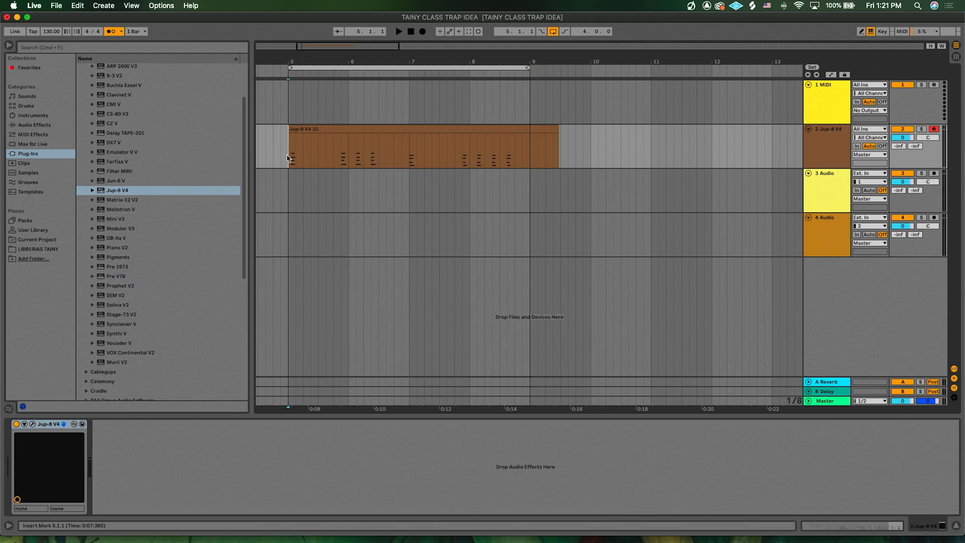
pyautogui.hscroll(-2, 287, 158)
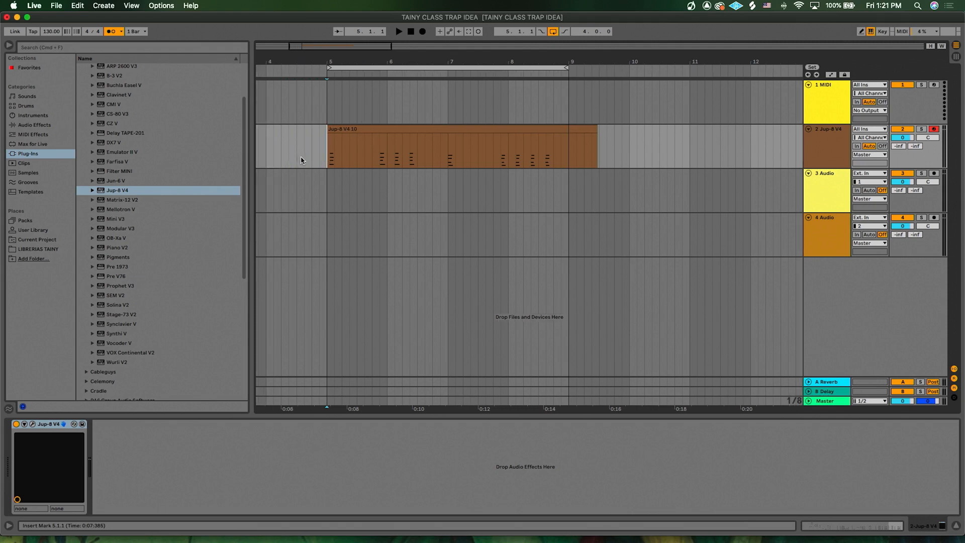
pyautogui.moveTo(598, 130); pyautogui.dragTo(565, 130)
pyautogui.press('space')
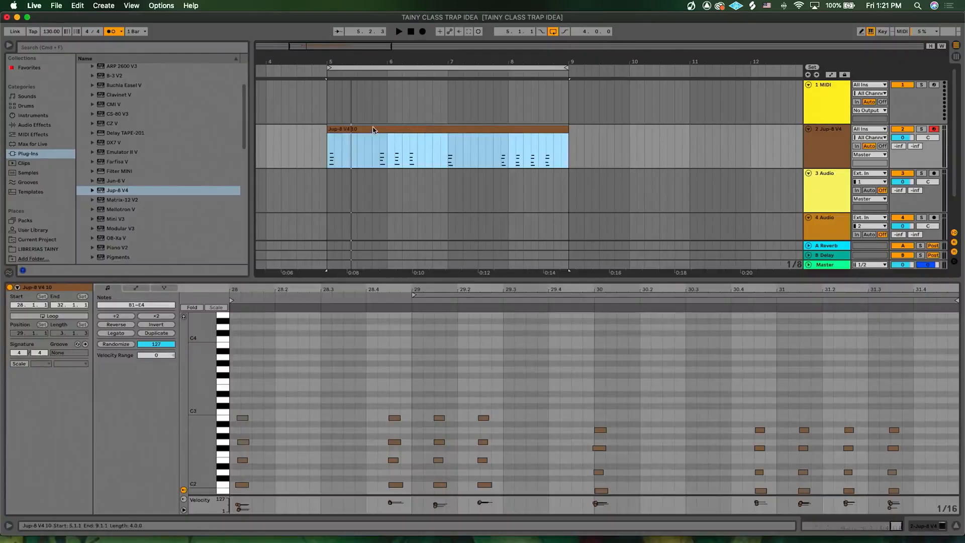
# Consolidate the chord clip spanning bars 5 to 9 into a new four-bar clip.
pyautogui.click(365, 130)
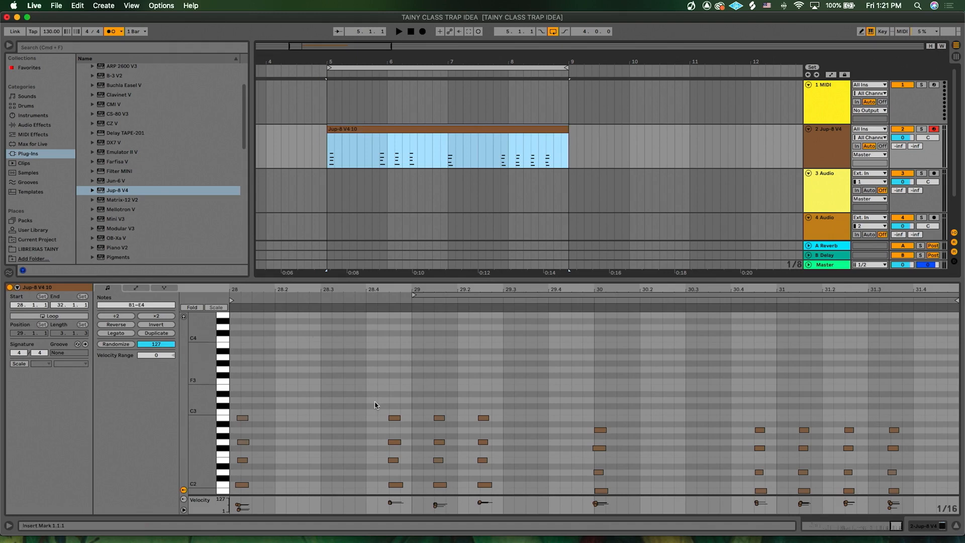
pyautogui.hscroll(-3, 368, 374)
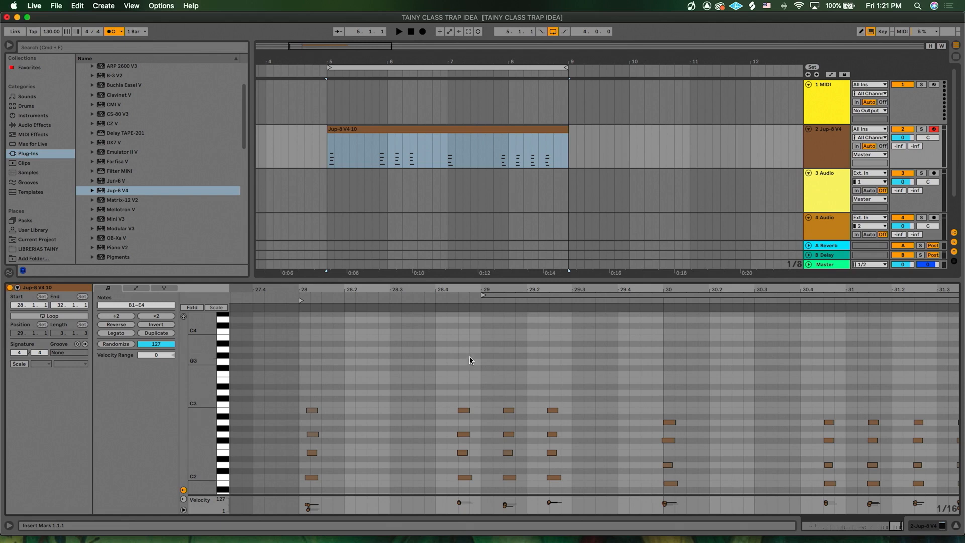
pyautogui.click(429, 131)
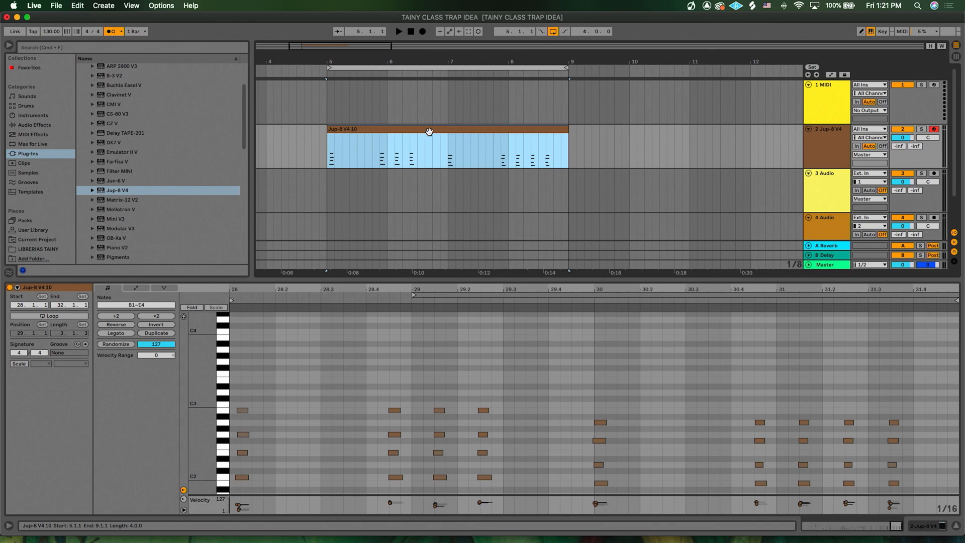
pyautogui.press('super+j')
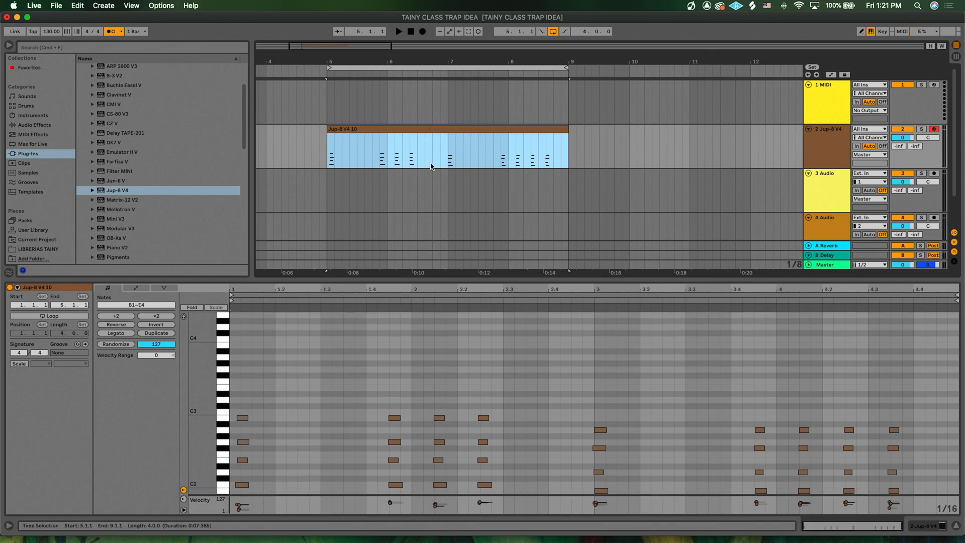
pyautogui.click(411, 151)
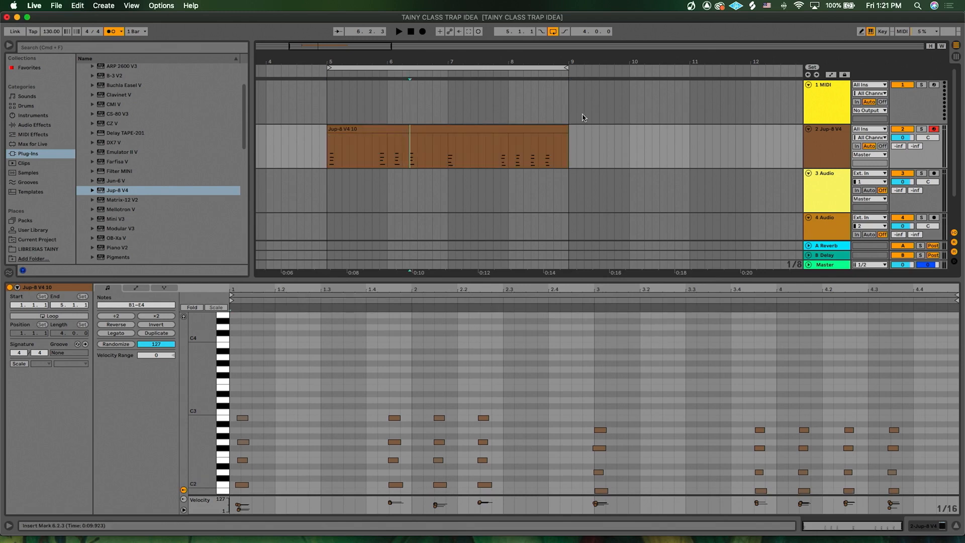
# Turn on note preview and shift the first chord's four notes back to the start of the clip.
pyautogui.scroll(-3, 352, 372)
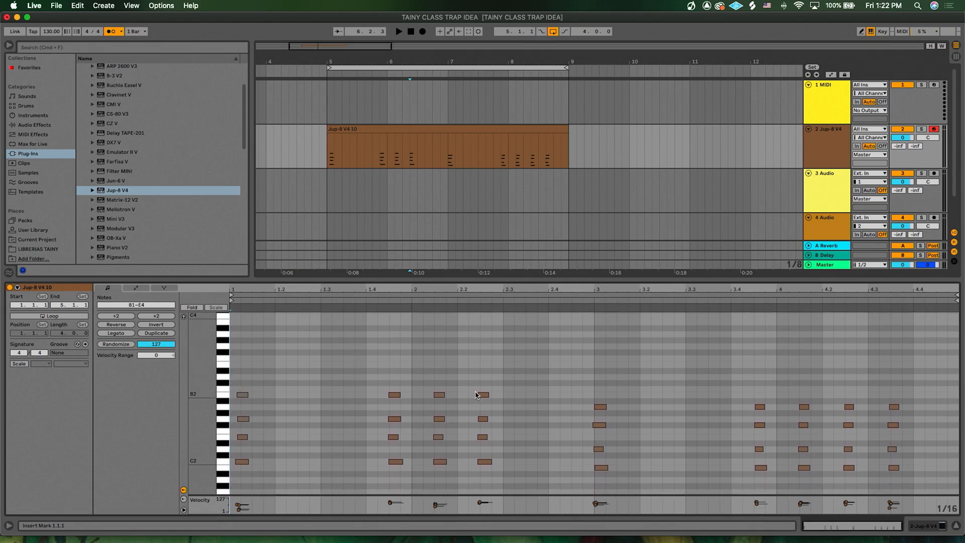
pyautogui.scroll(-2, 477, 395)
pyautogui.scroll(-5, 655, 399)
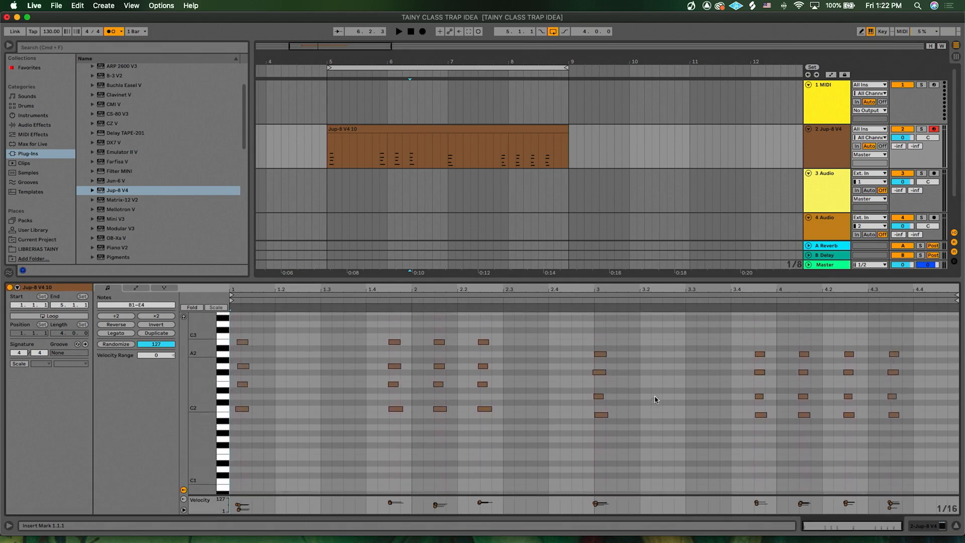
pyautogui.click(275, 397)
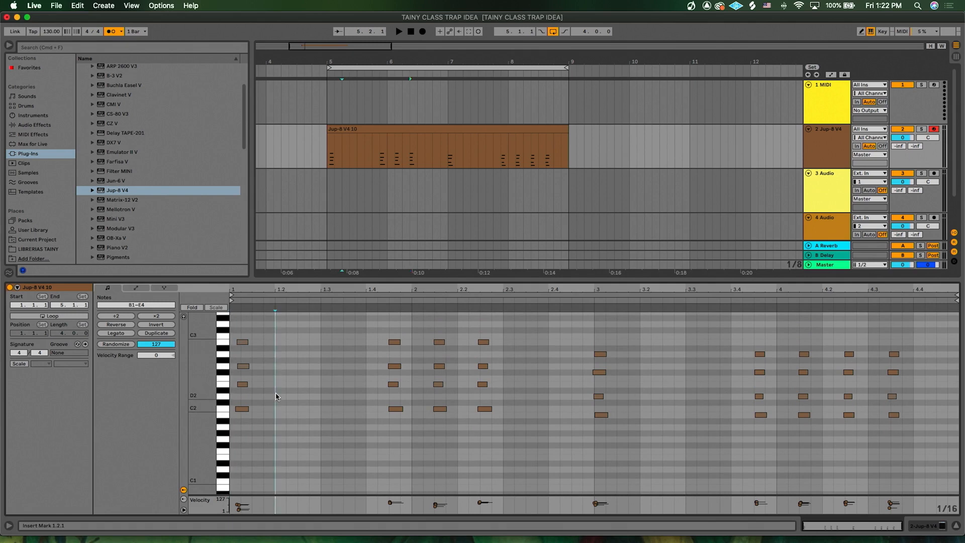
pyautogui.press('+')
pyautogui.press('+')
pyautogui.scroll(1, 275, 397)
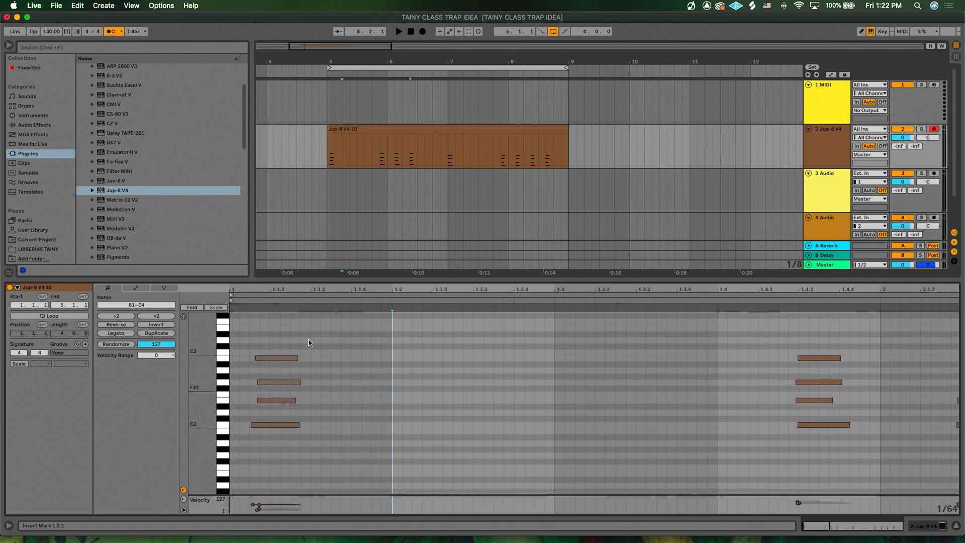
pyautogui.moveTo(348, 343); pyautogui.dragTo(288, 442)
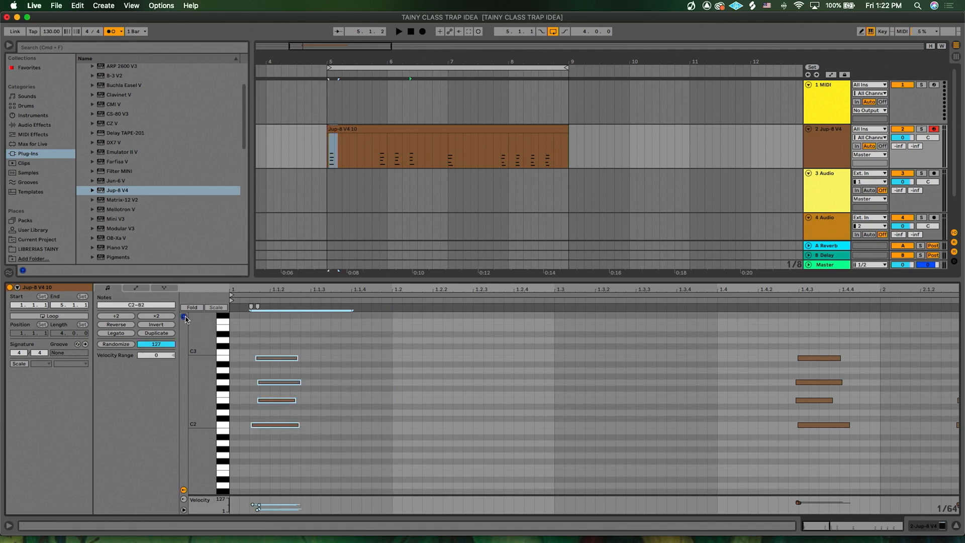
pyautogui.moveTo(322, 343); pyautogui.dragTo(267, 452)
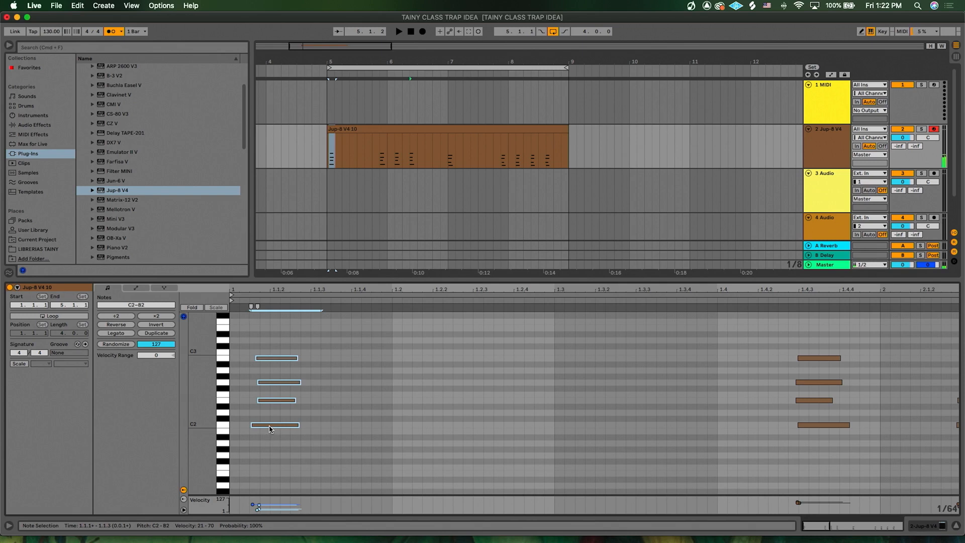
pyautogui.moveTo(281, 429); pyautogui.dragTo(261, 428)
# Select the second chord's four notes and nudge them slightly later onto the 1.4.3 grid line.
pyautogui.scroll(-5, 614, 426)
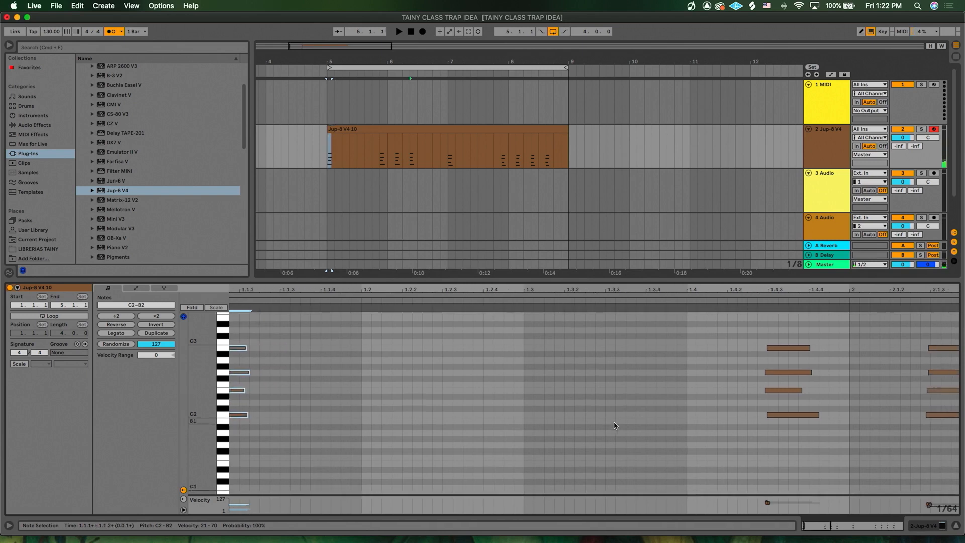
pyautogui.click(675, 438)
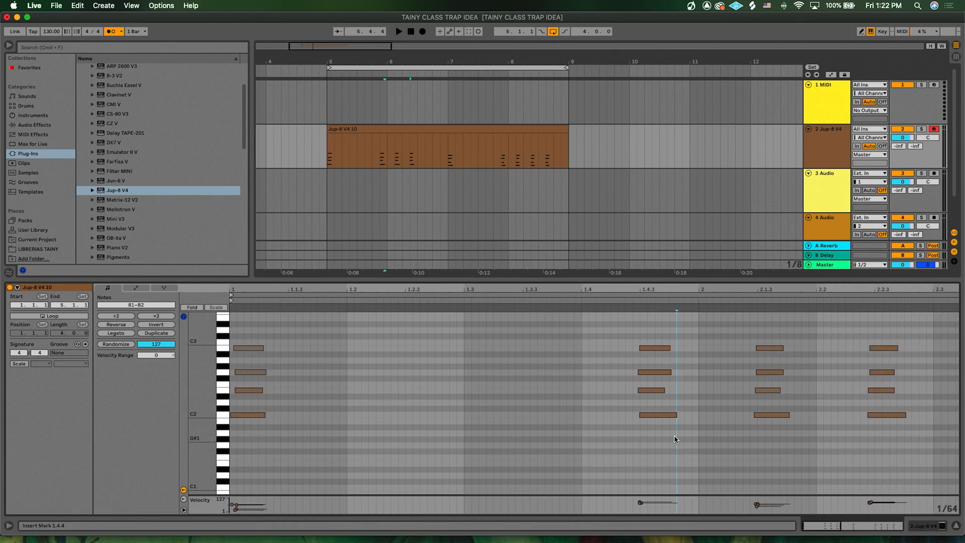
pyautogui.click(574, 412)
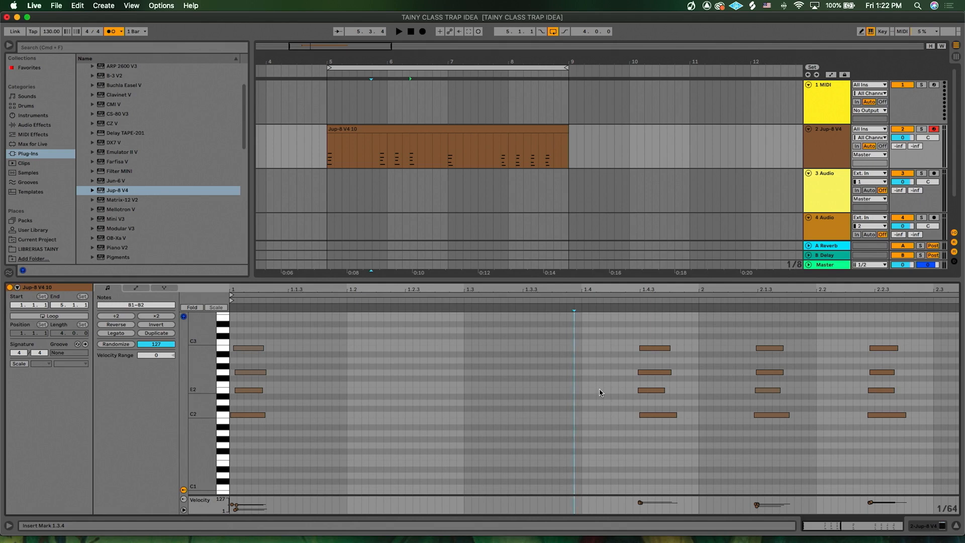
pyautogui.click(601, 392)
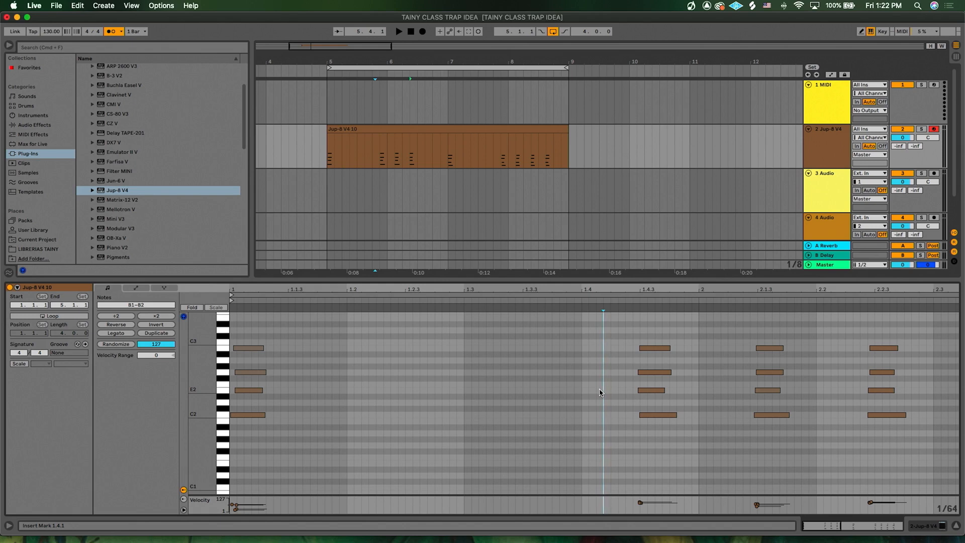
pyautogui.press('super+2')
pyautogui.press('super+1')
pyautogui.moveTo(676, 335); pyautogui.dragTo(647, 427)
pyautogui.scroll(5, 648, 402)
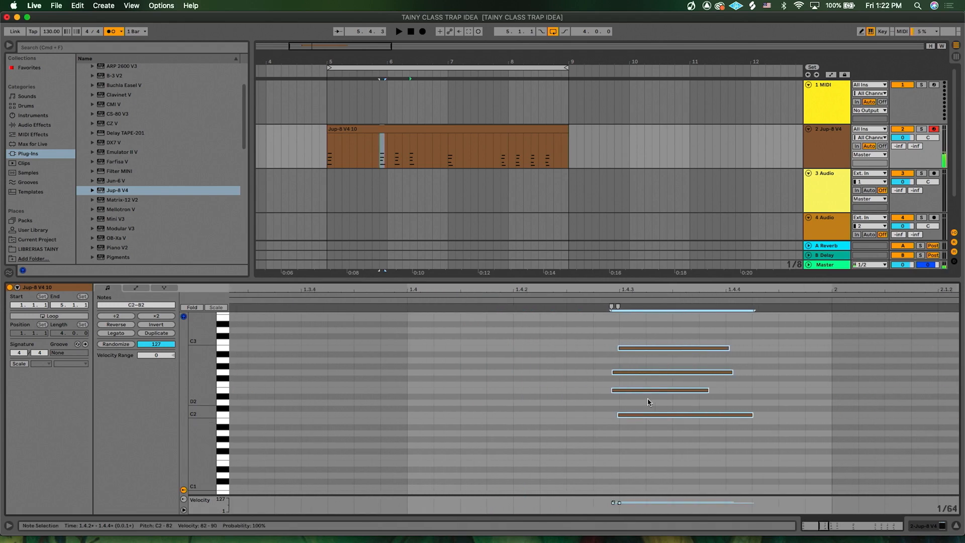
pyautogui.moveTo(622, 393); pyautogui.dragTo(632, 396)
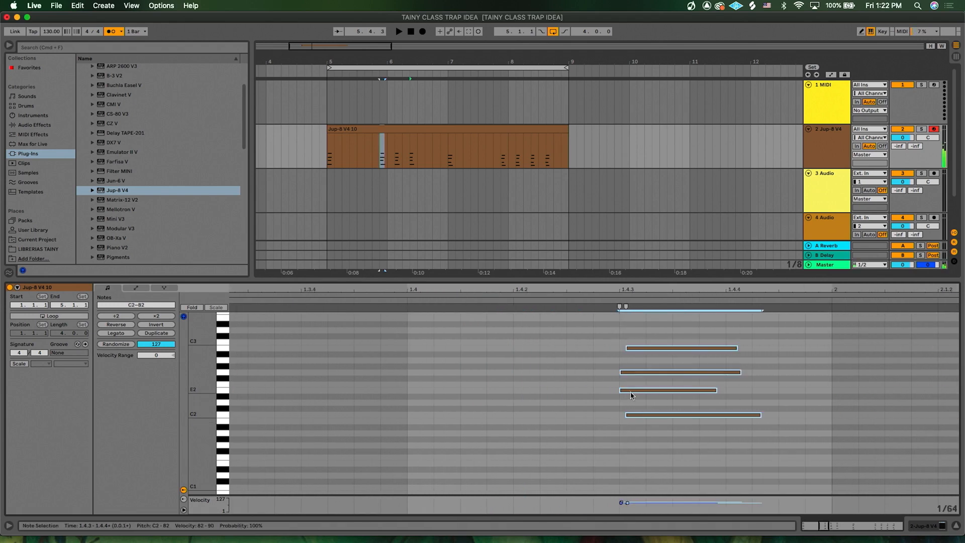
pyautogui.scroll(-8, 632, 395)
pyautogui.scroll(8, 632, 396)
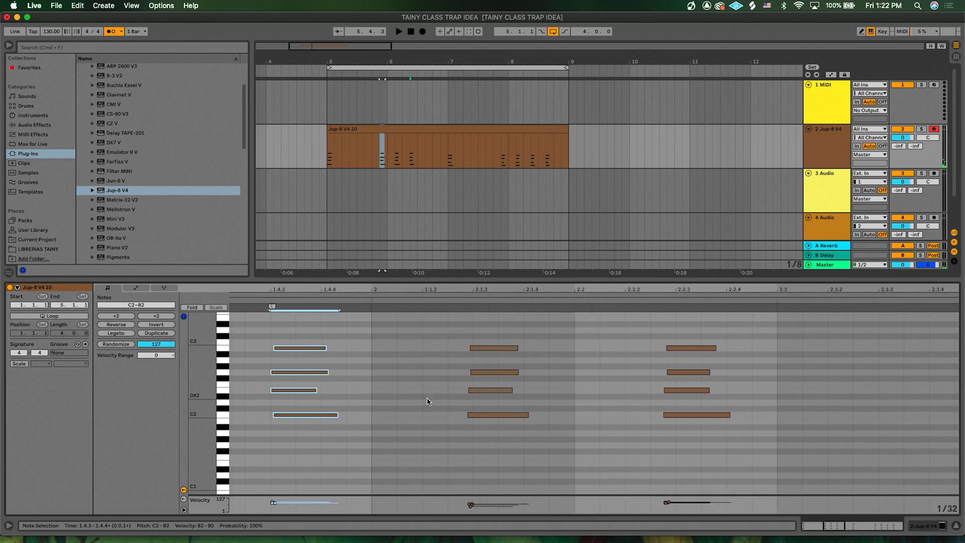
# Nudge the third and fourth chords slightly later onto the 2.1.3 and 2.2.3 grid lines.
pyautogui.moveTo(483, 328); pyautogui.dragTo(488, 418)
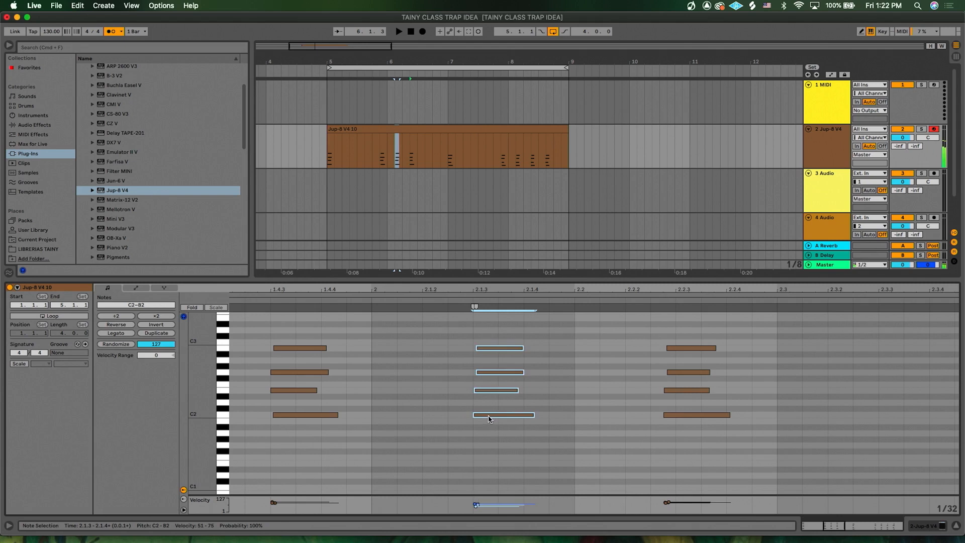
pyautogui.moveTo(691, 333); pyautogui.dragTo(690, 418)
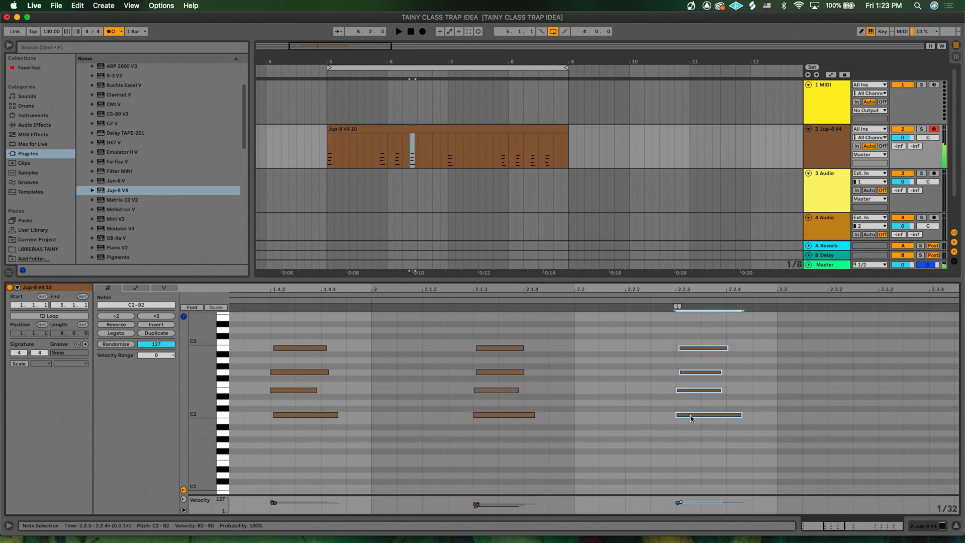
# Select the fifth chord's four notes and nudge them slightly later to the clip's bar 3 line.
pyautogui.scroll(-5, 690, 418)
pyautogui.hscroll(3, 690, 418)
pyautogui.moveTo(637, 343); pyautogui.dragTo(634, 441)
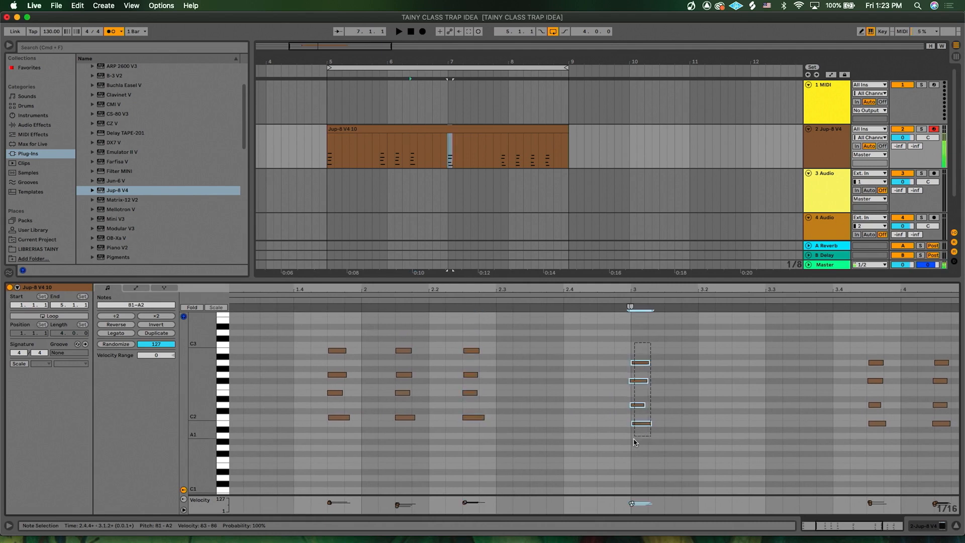
pyautogui.scroll(10, 648, 432)
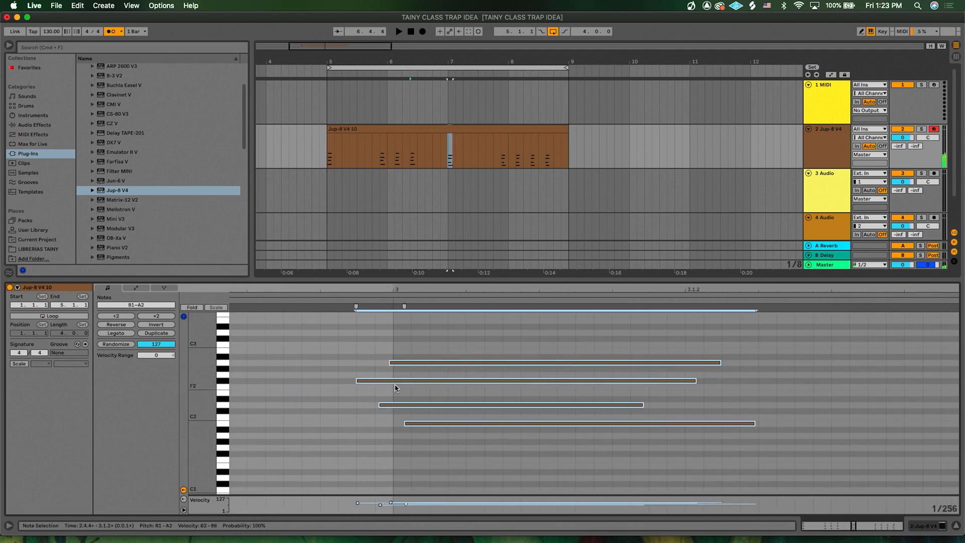
pyautogui.hscroll(-3, 397, 388)
pyautogui.scroll(-2, 411, 387)
pyautogui.scroll(-8, 411, 386)
pyautogui.scroll(4, 750, 423)
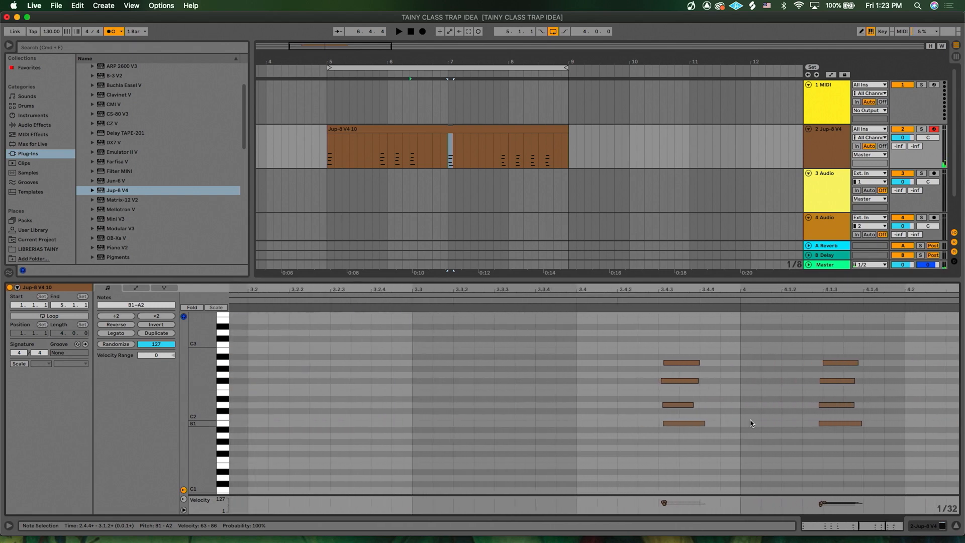
# Select the sixth chord's four notes and nudge them slightly earlier onto the 3.4.3 grid line.
pyautogui.moveTo(652, 309); pyautogui.dragTo(627, 430)
pyautogui.scroll(4, 611, 416)
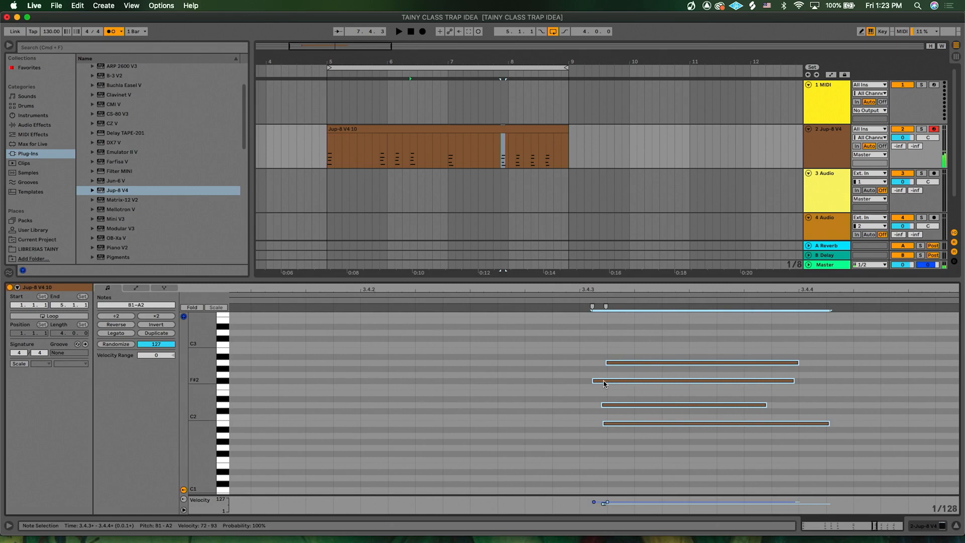
pyautogui.click(603, 388)
pyautogui.moveTo(593, 384); pyautogui.dragTo(591, 384)
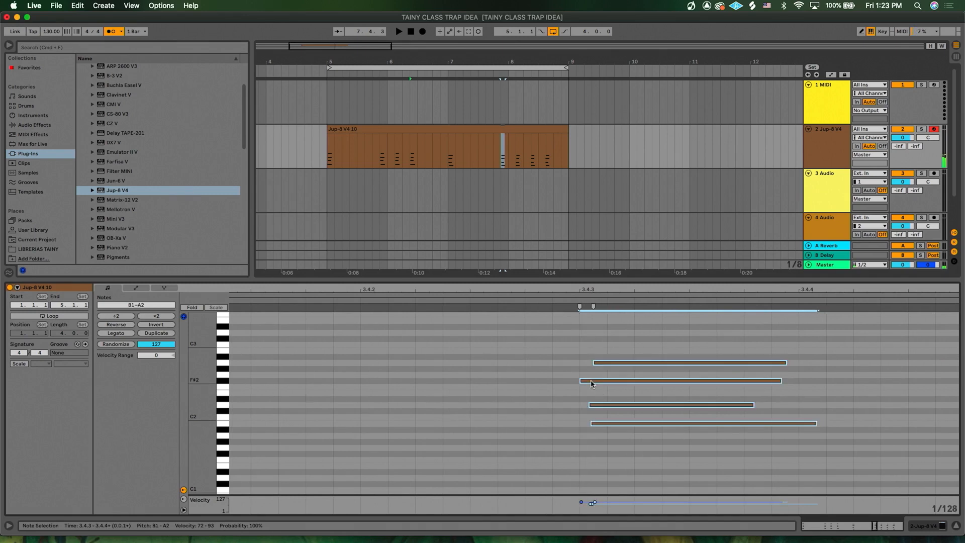
pyautogui.scroll(-5, 592, 384)
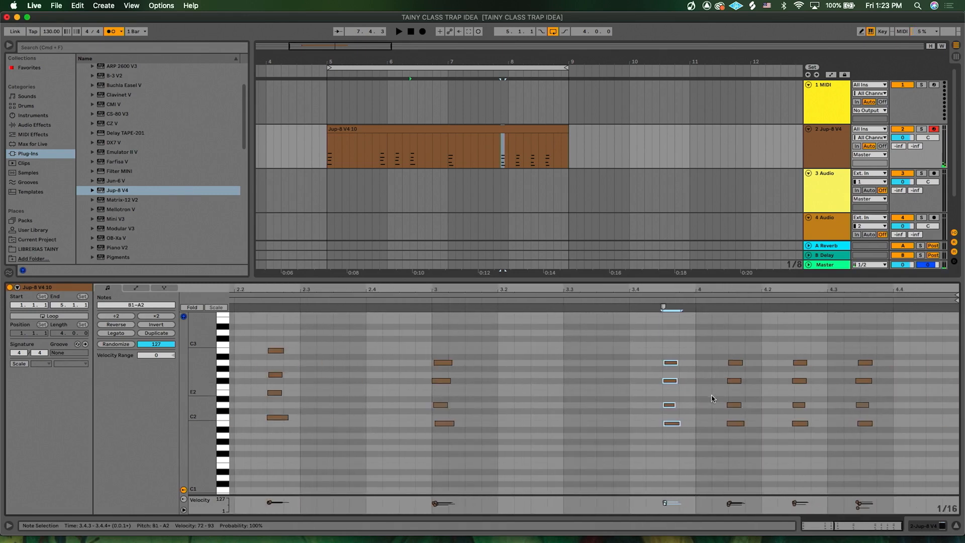
# Select the seventh chord's four notes and nudge them slightly later onto the 4.1.3 grid line.
pyautogui.click(712, 399)
pyautogui.scroll(5, 711, 399)
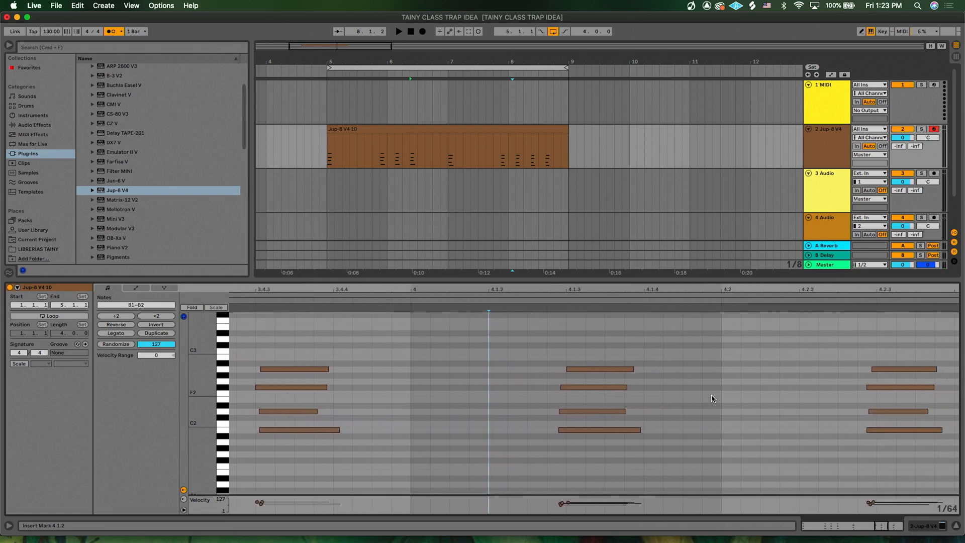
pyautogui.moveTo(614, 356); pyautogui.dragTo(577, 434)
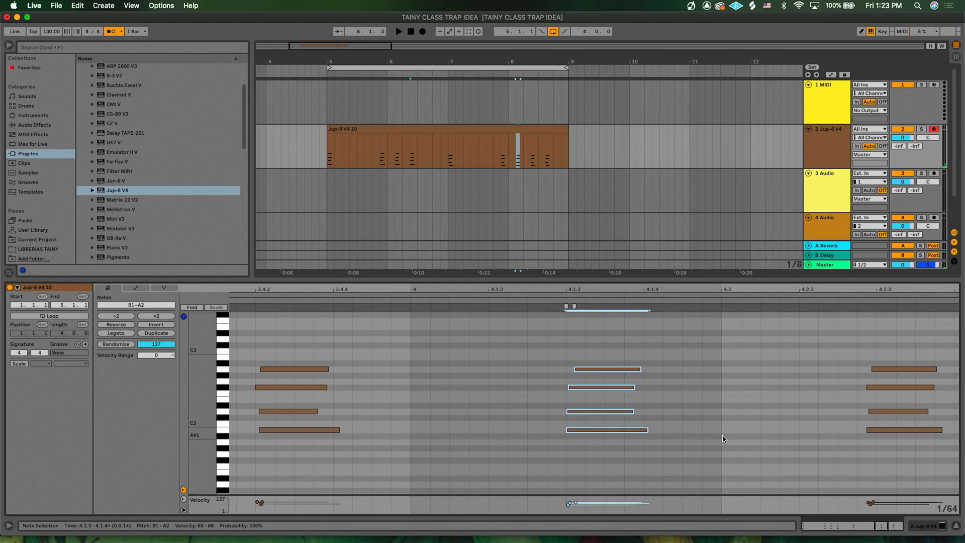
# Select the eighth chord's four notes and nudge them slightly later toward the 4.2.3 grid line.
pyautogui.click(624, 343)
pyautogui.moveTo(620, 345); pyautogui.dragTo(574, 445)
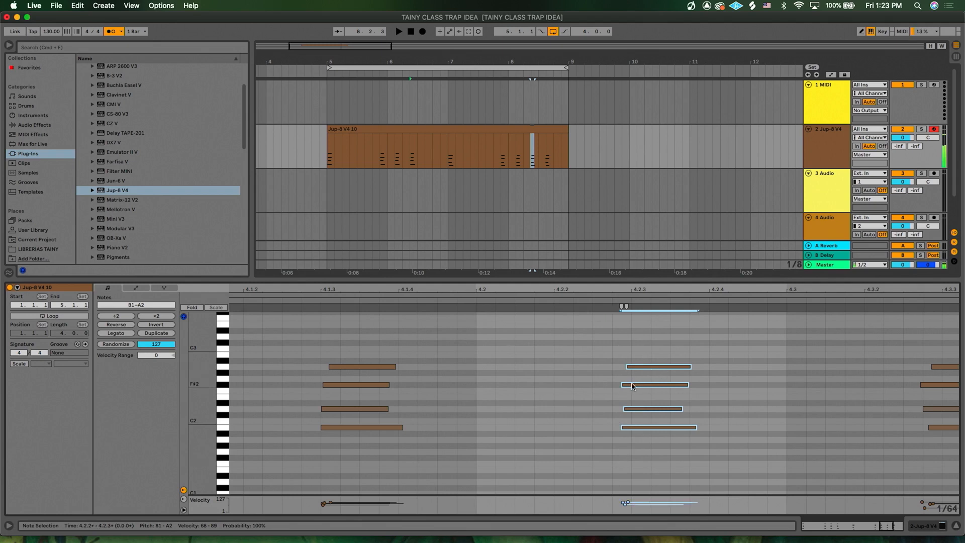
pyautogui.moveTo(639, 388); pyautogui.dragTo(644, 387)
# Select the last chord's four notes and nudge them slightly later toward the 4.3.3 grid line.
pyautogui.hscroll(9, 644, 387)
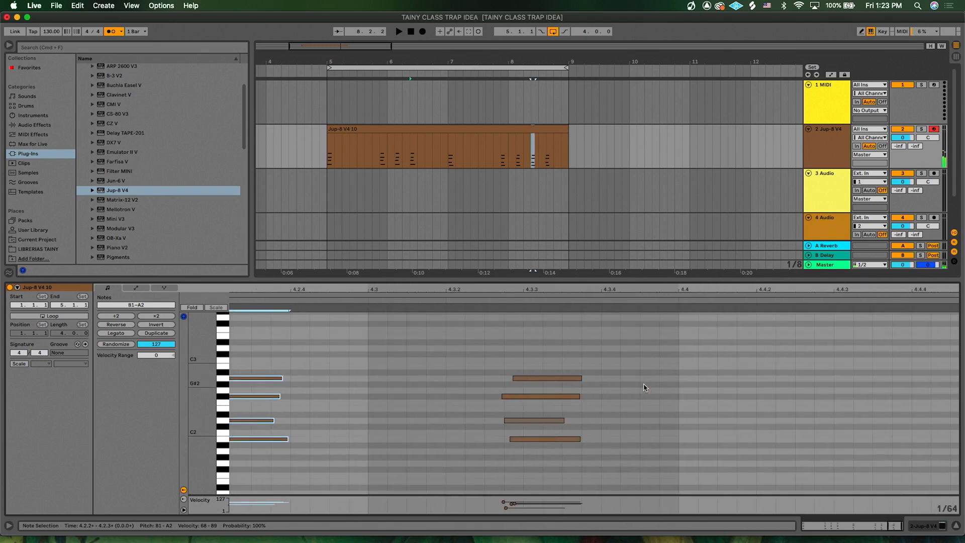
pyautogui.moveTo(563, 348); pyautogui.dragTo(505, 442)
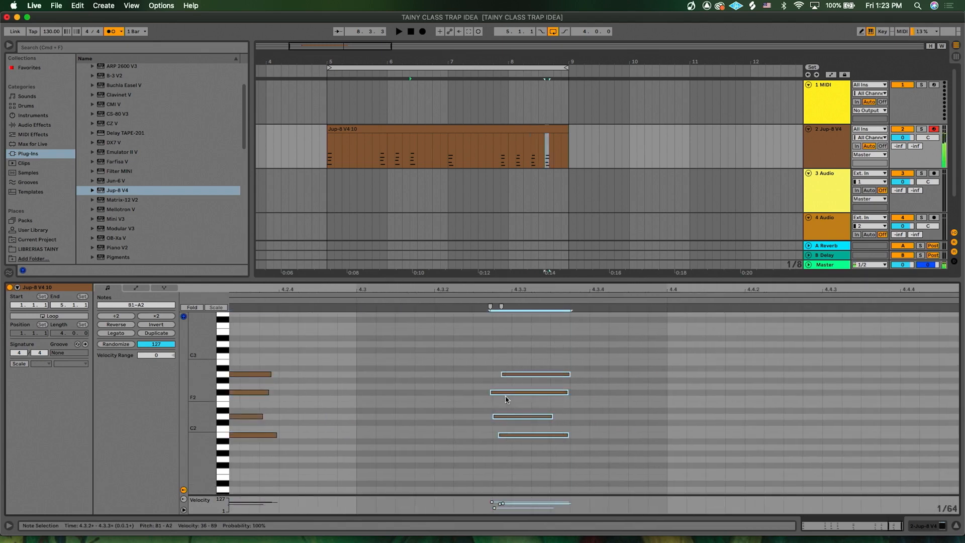
pyautogui.moveTo(507, 395); pyautogui.dragTo(509, 396)
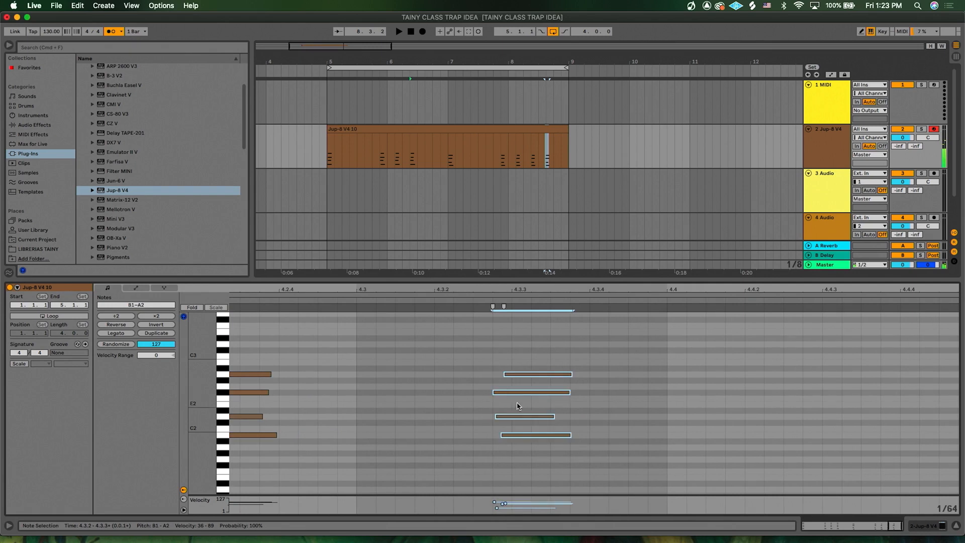
# Turn off the metronome and play the chord clip back from bar 5.
pyautogui.click(675, 392)
pyautogui.press('x')
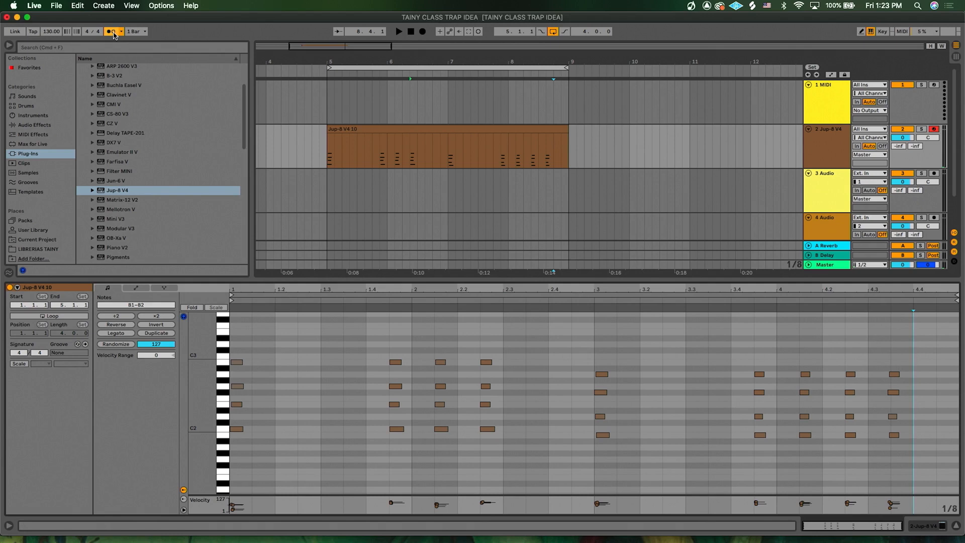
pyautogui.click(327, 159)
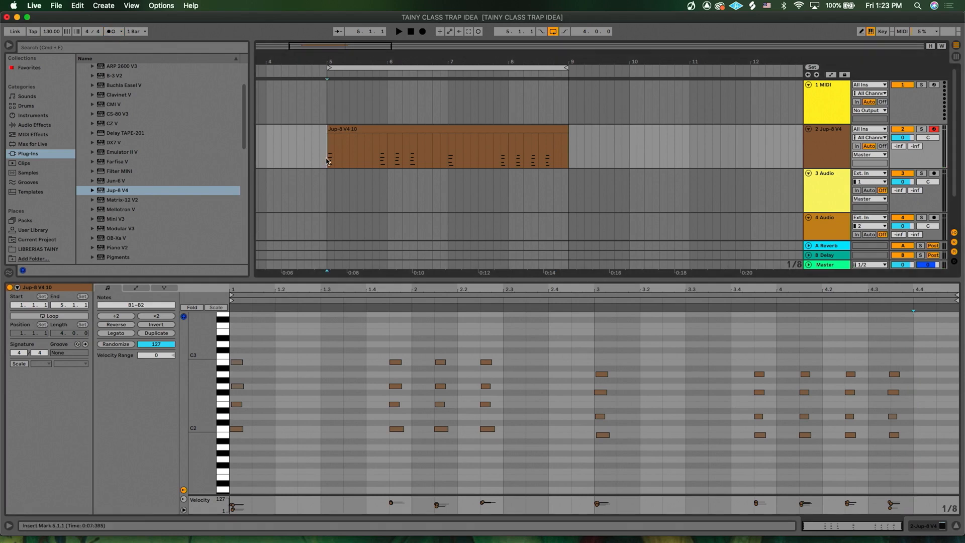
pyautogui.press('space')
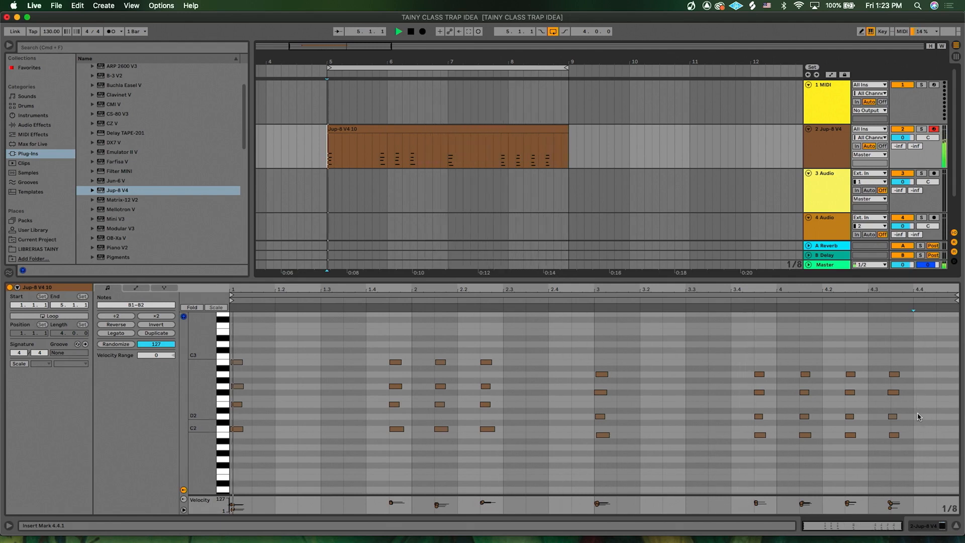
# Reselect the last chord's four notes and move them further later, onto the 4.3.3 grid line.
pyautogui.scroll(3, 910, 402)
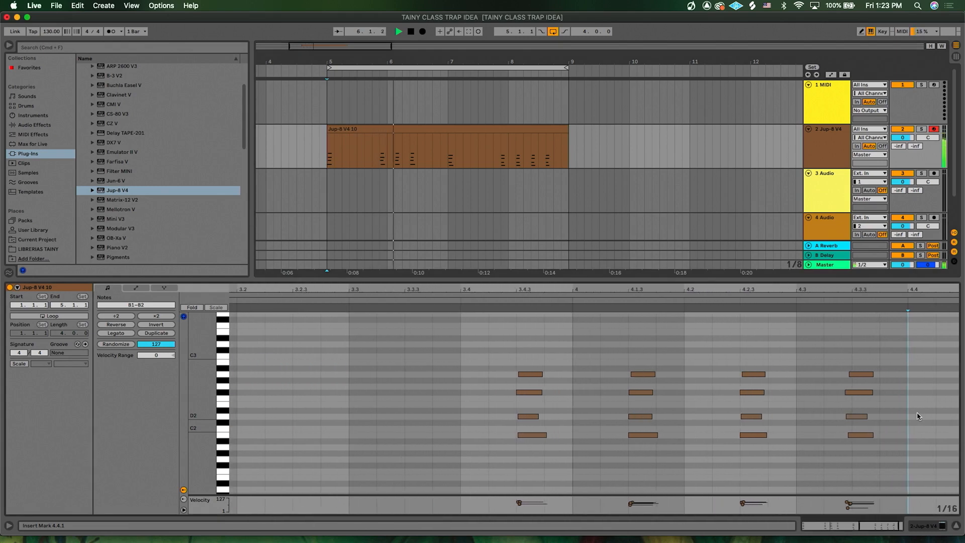
pyautogui.moveTo(886, 353); pyautogui.dragTo(846, 454)
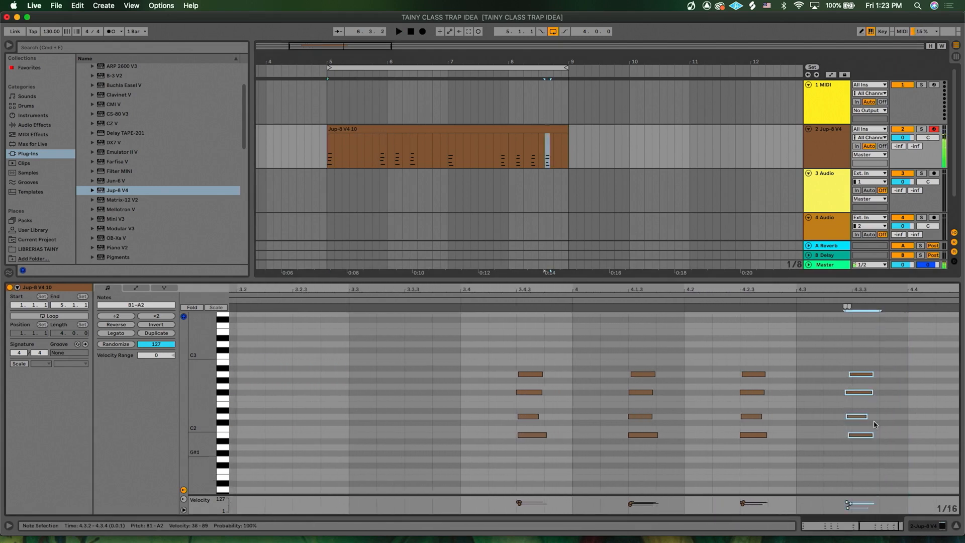
pyautogui.moveTo(858, 399); pyautogui.dragTo(866, 396)
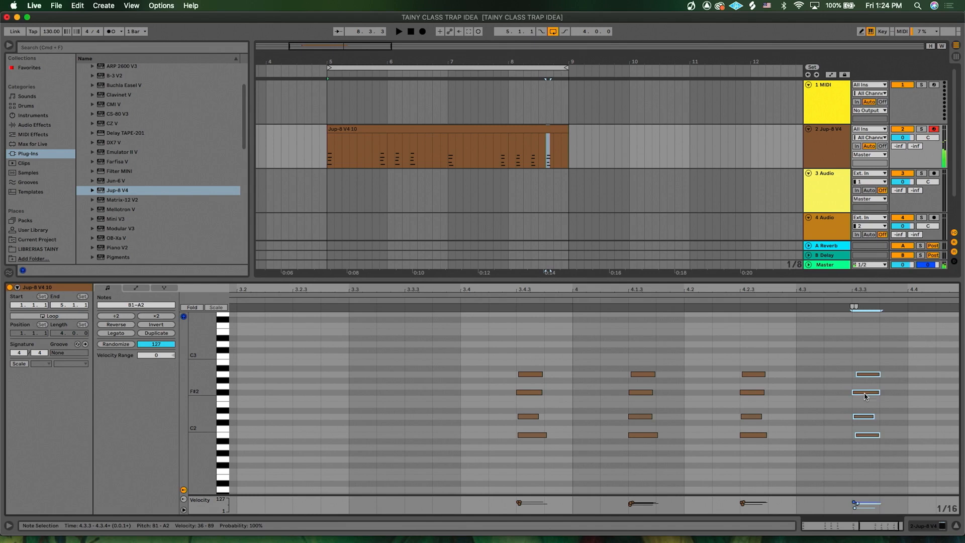
pyautogui.click(778, 423)
pyautogui.scroll(-3, 778, 423)
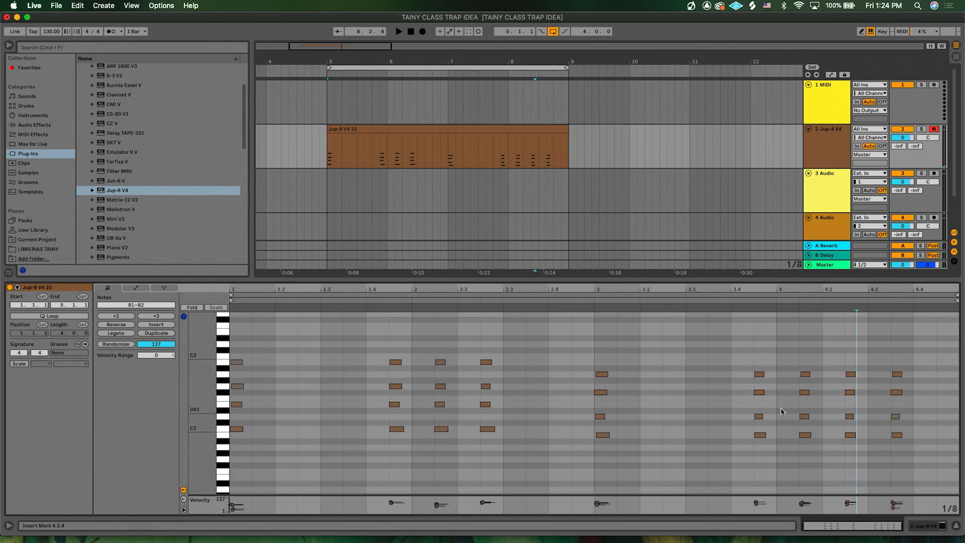
# Copy the four-note chord at 2.2.3 to 2.3.3 and play the clip back from bar 5.
pyautogui.scroll(-1, 782, 411)
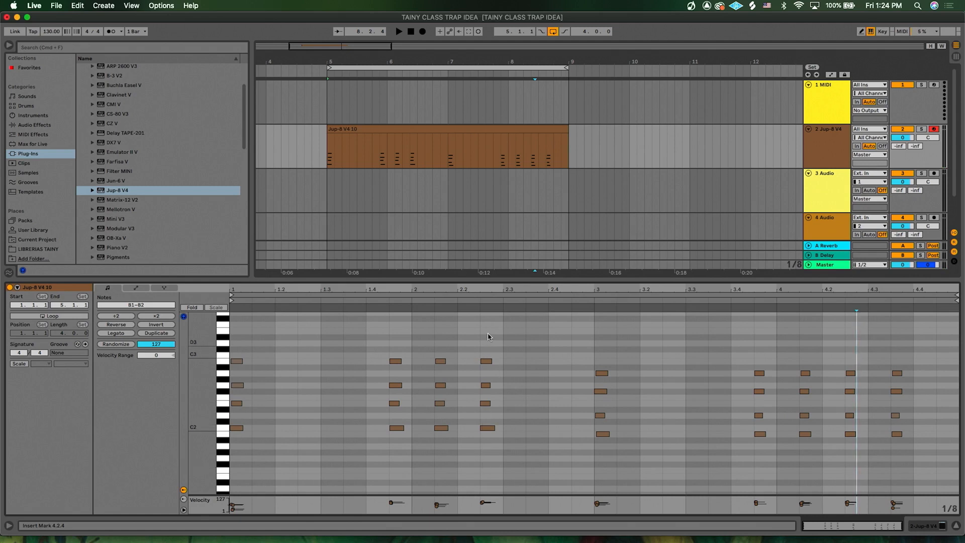
pyautogui.moveTo(490, 340); pyautogui.dragTo(492, 501)
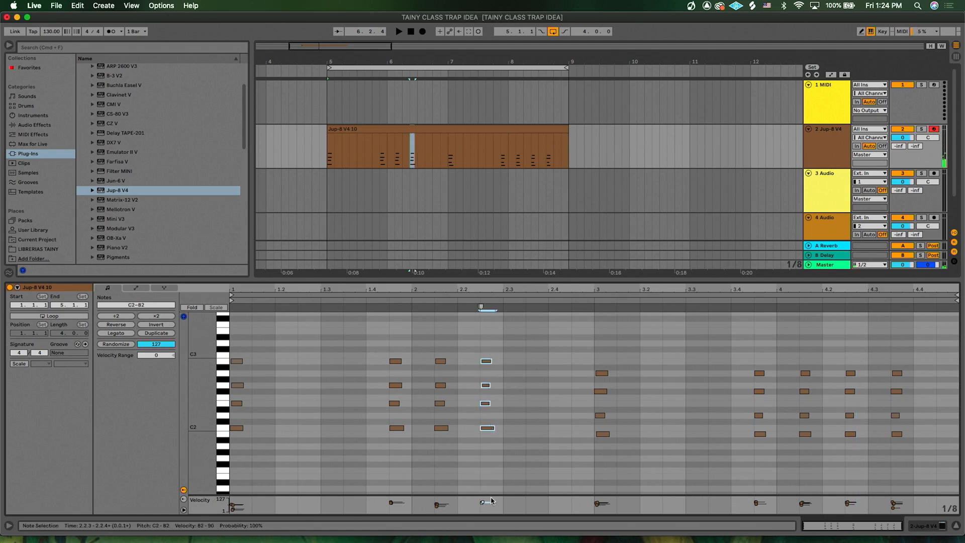
pyautogui.click(528, 364)
pyautogui.press('super+v')
pyautogui.click(521, 374)
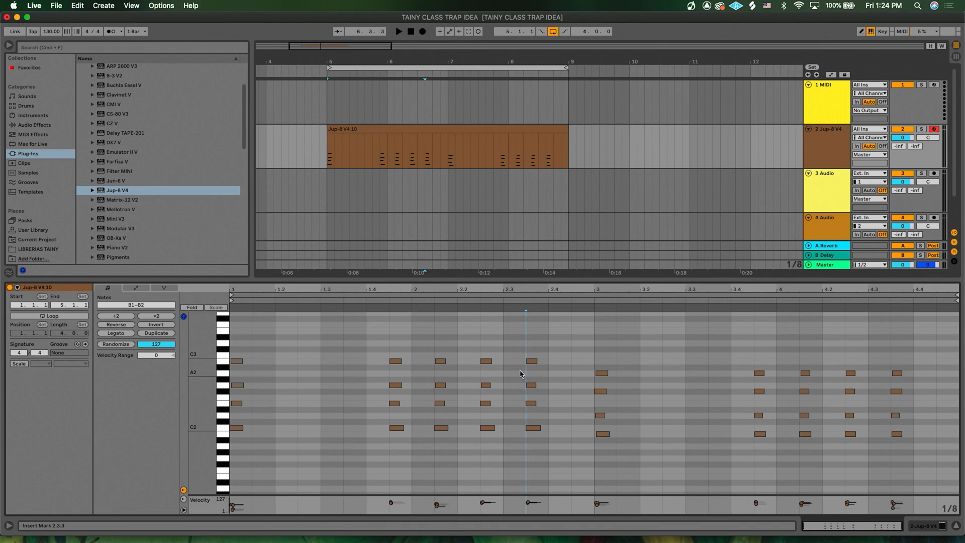
pyautogui.click(328, 157)
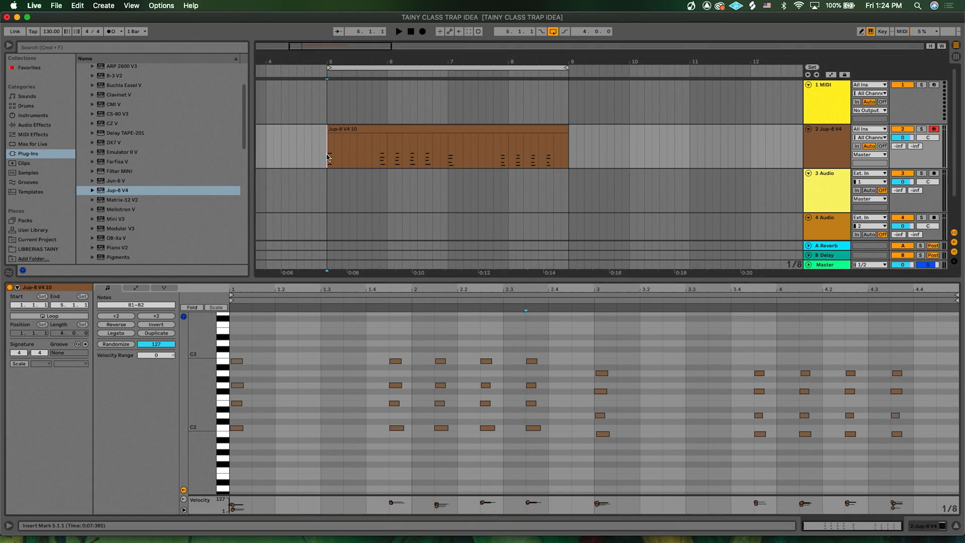
pyautogui.press('space')
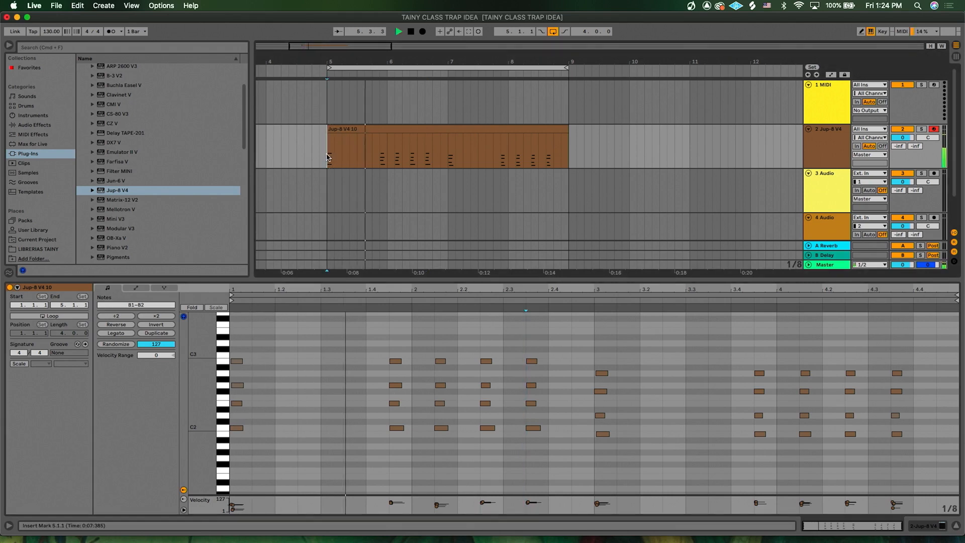
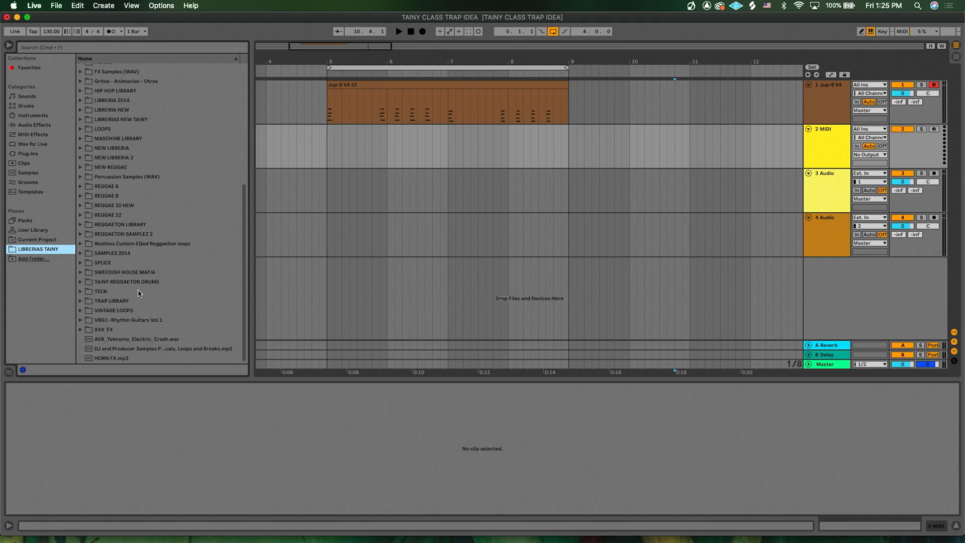
# In the TECK sample folder, expand the ForeignTeck (Shows the Screen) Drumkit and its Closed Hats folder.
pyautogui.click(111, 293)
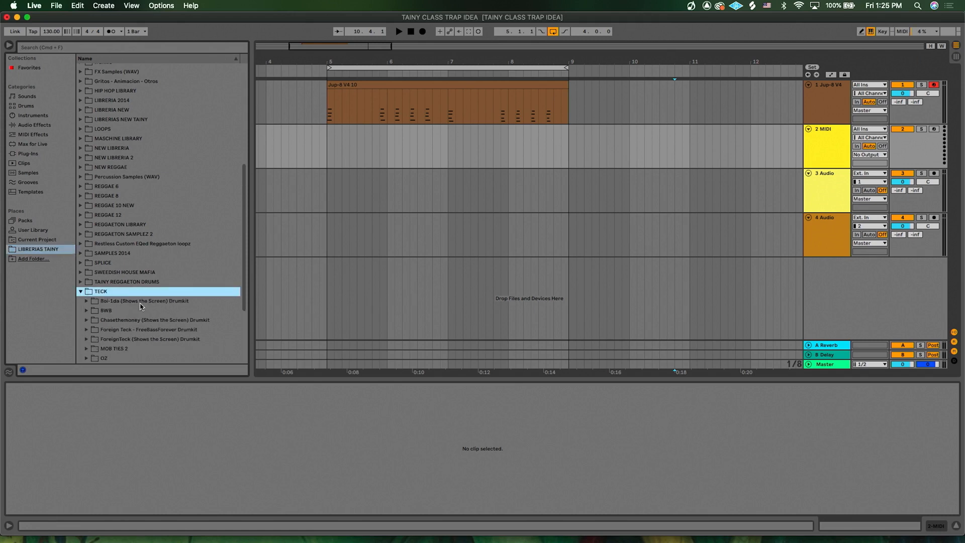
pyautogui.press('Right')
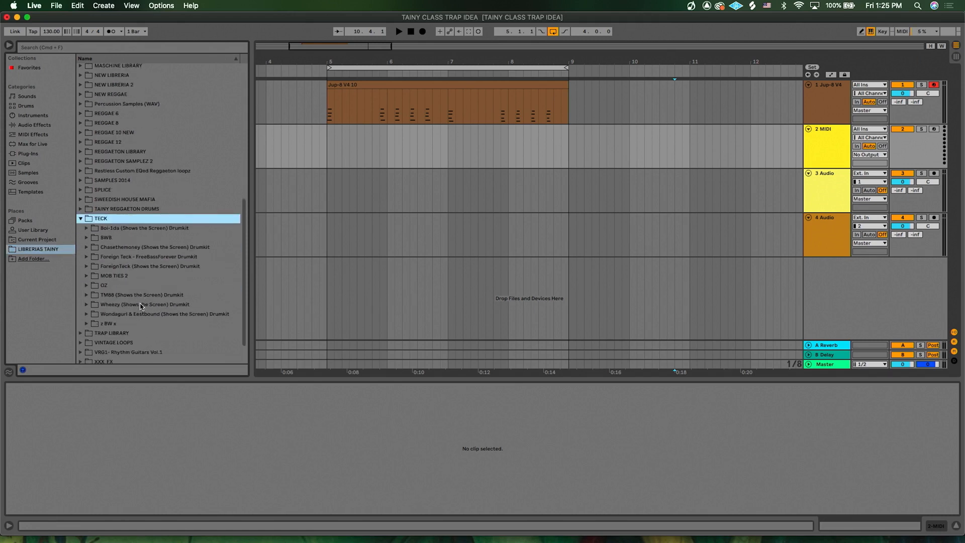
pyautogui.click(86, 267)
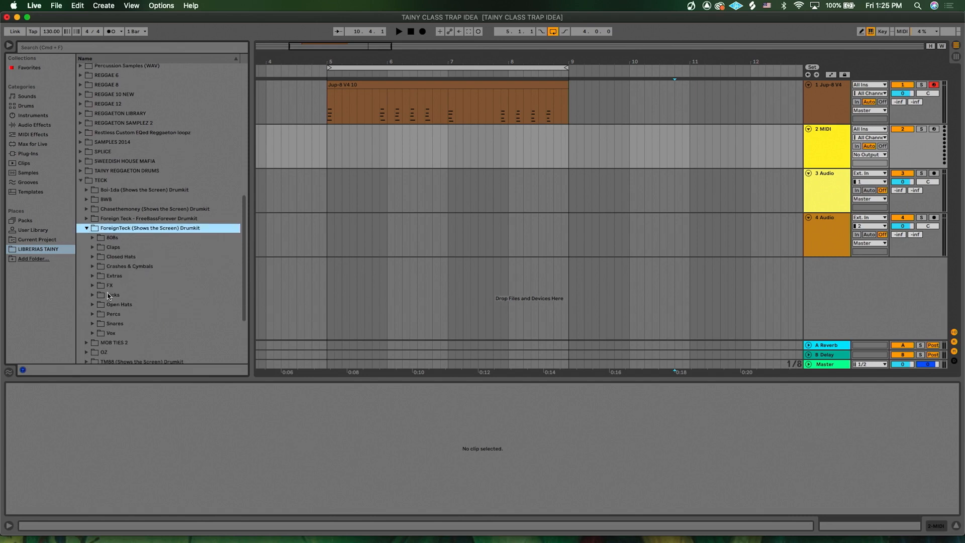
pyautogui.click(111, 259)
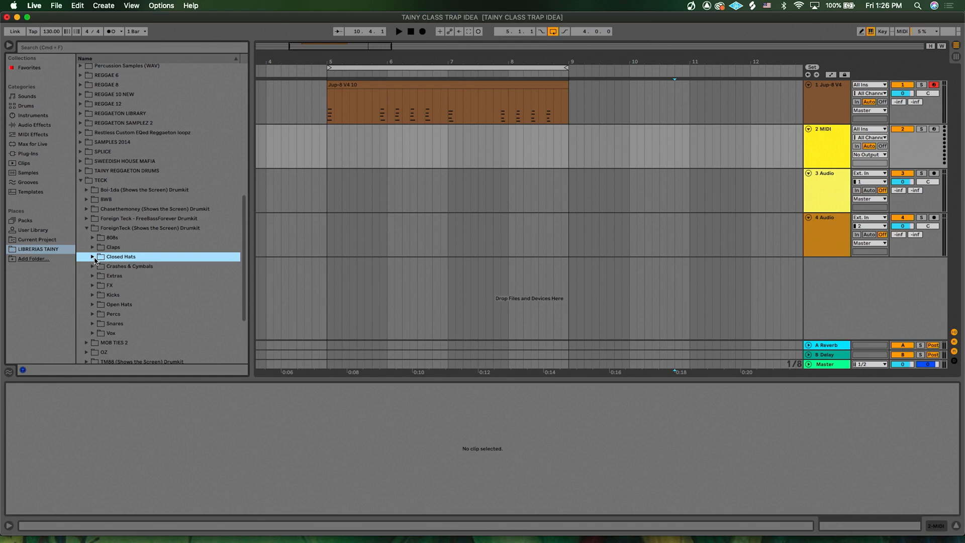
pyautogui.click(93, 257)
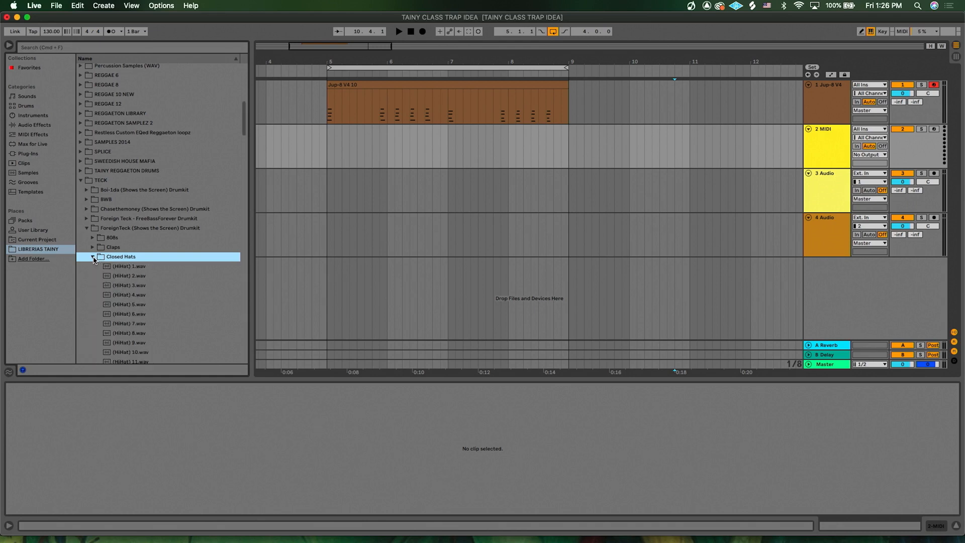
pyautogui.scroll(-3, 141, 247)
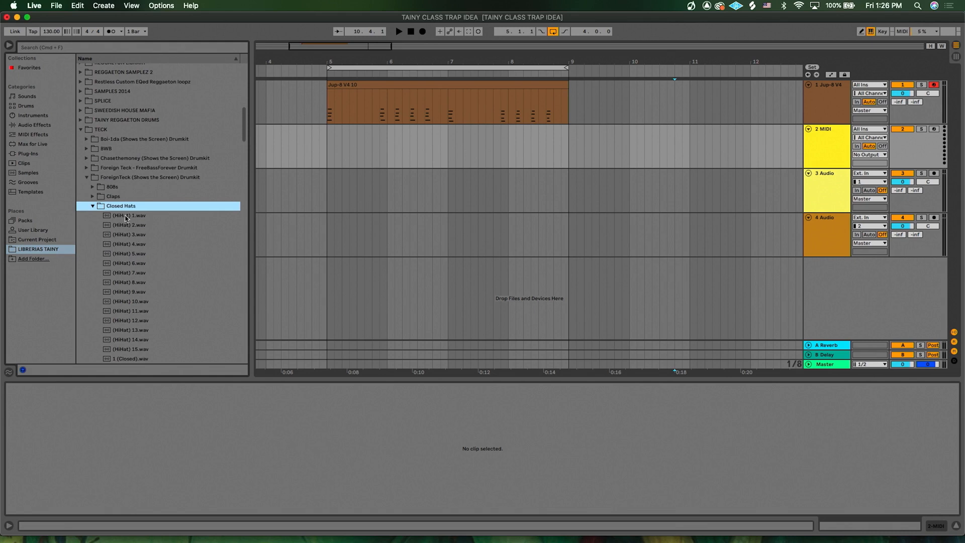
# Play the chord loop from bar 5 and preview the sample (HiHat) 1.wav over it.
pyautogui.click(332, 161)
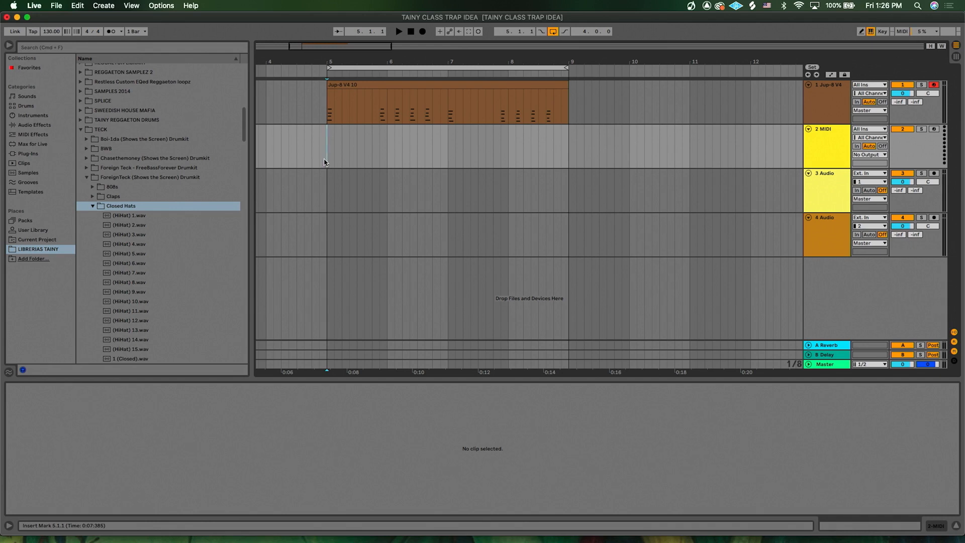
pyautogui.press('space')
pyautogui.click(136, 216)
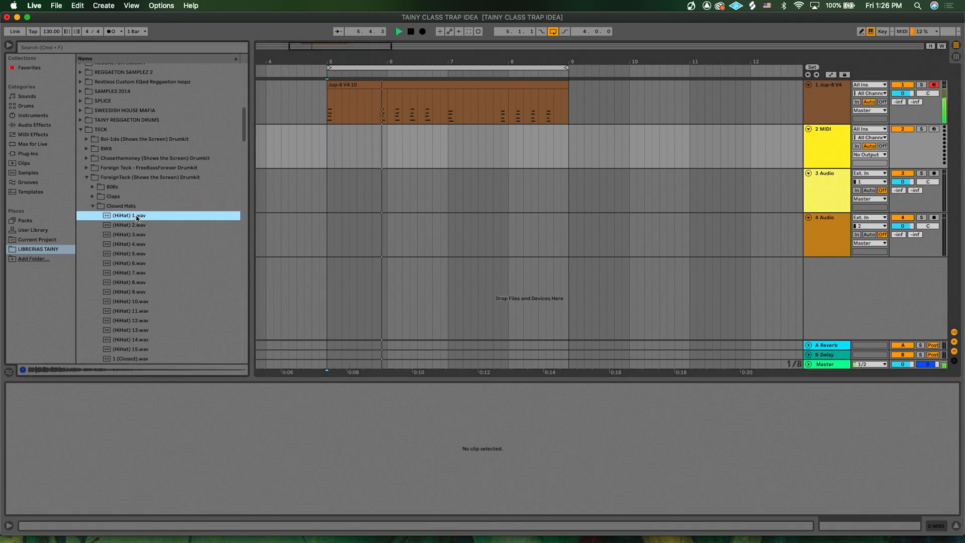
# Preview the sample (HiHat) 2.wav and load it as an instrument on the 2 MIDI track.
pyautogui.press('Down')
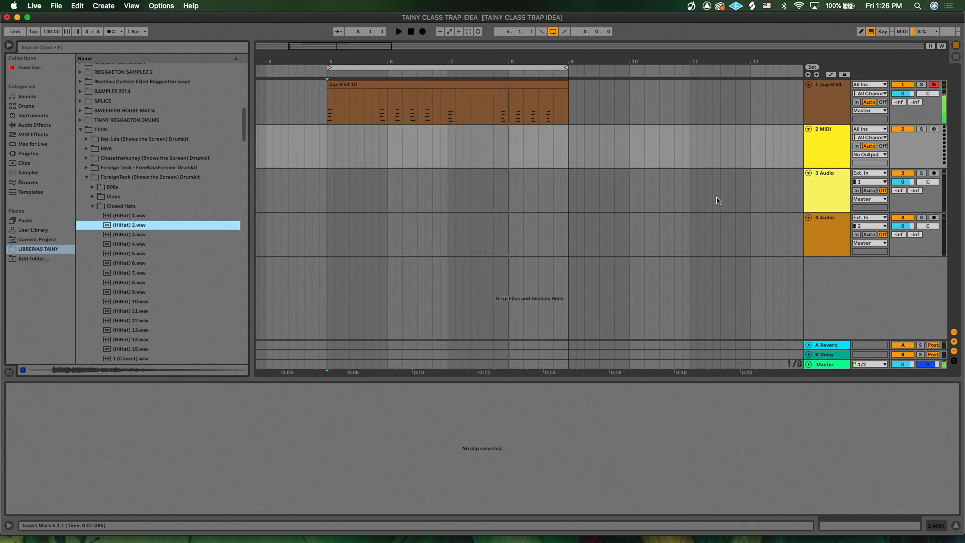
pyautogui.click(930, 526)
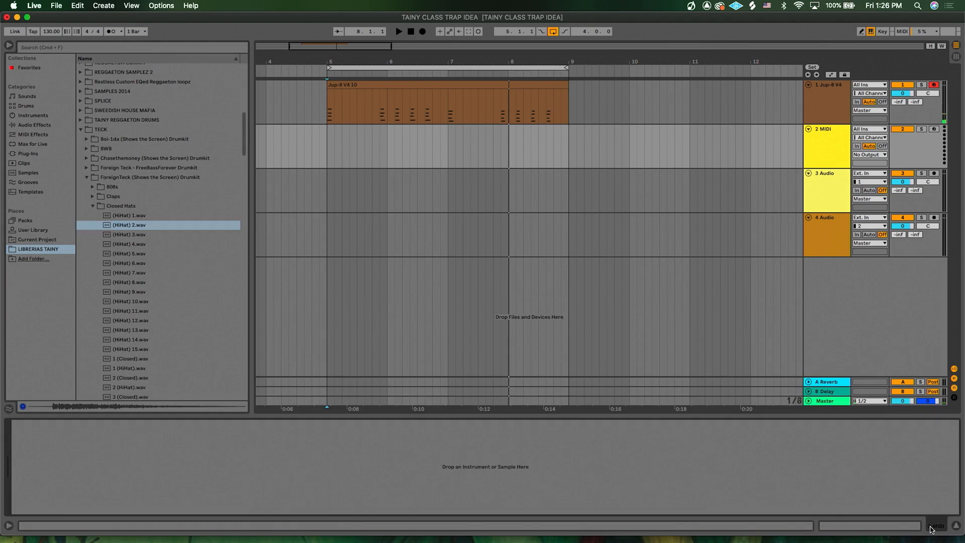
pyautogui.moveTo(134, 230); pyautogui.dragTo(209, 446)
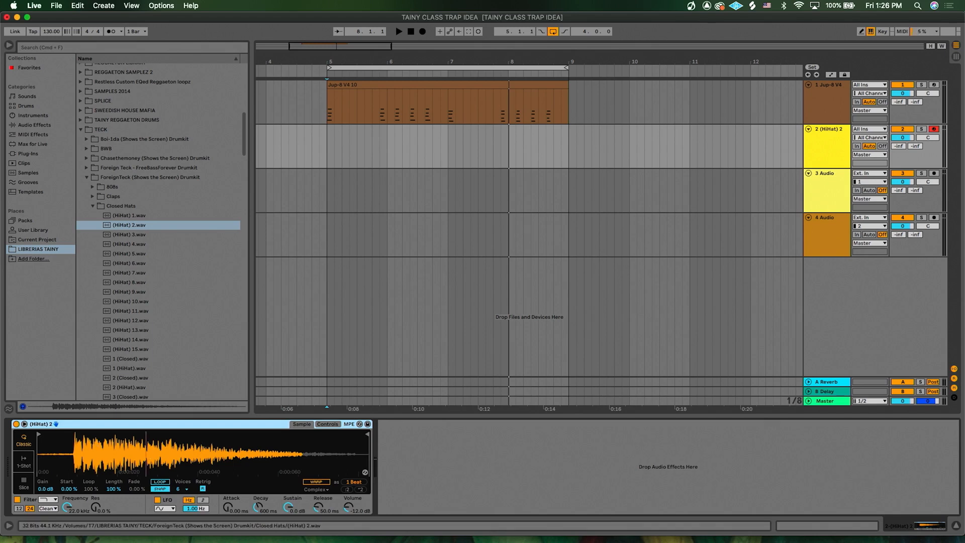
# Try moving the hi-hat sample's start marker to the beginning of the hit and play test notes.
pyautogui.scroll(5, 146, 452)
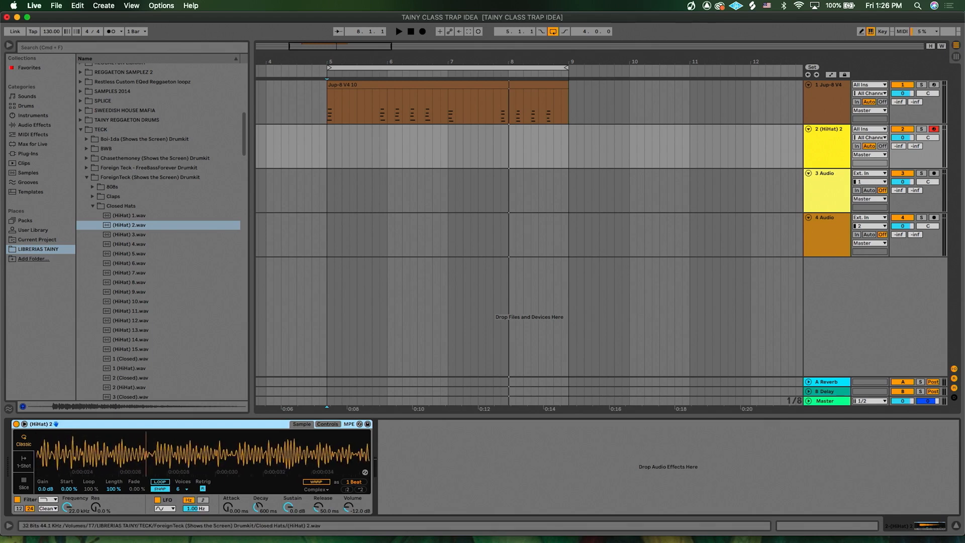
pyautogui.scroll(-5, 146, 452)
pyautogui.moveTo(40, 435); pyautogui.dragTo(74, 435)
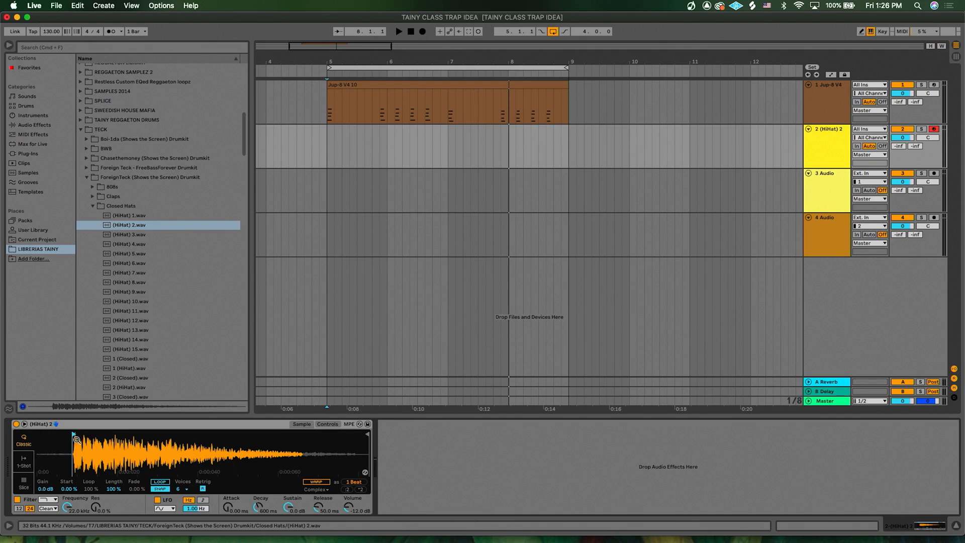
pyautogui.press('a')
pyautogui.press('z')
pyautogui.press('a')
pyautogui.press('a')
pyautogui.press('a')
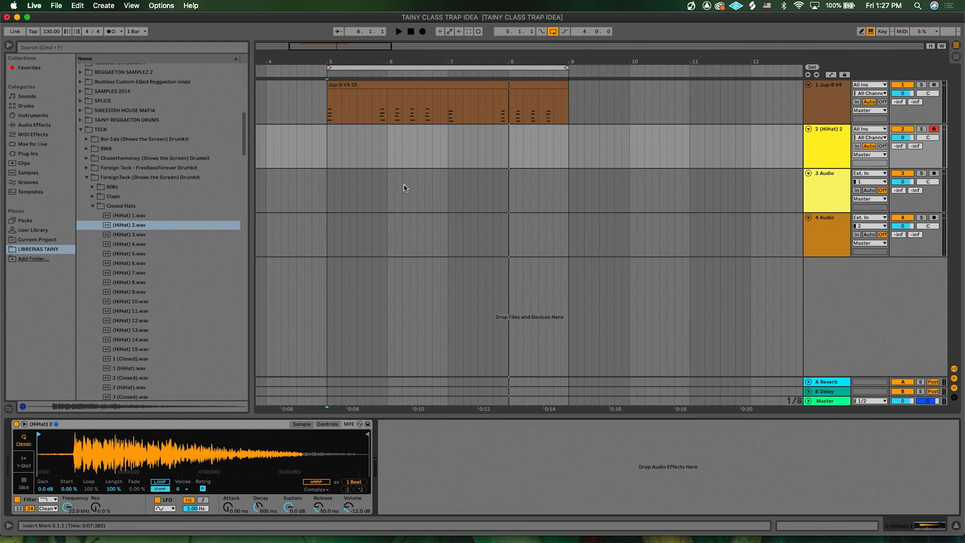
# Record a hi-hat pattern on track 2 over the chord loop from bar 5 to bar 9, and stop playback.
pyautogui.click(330, 152)
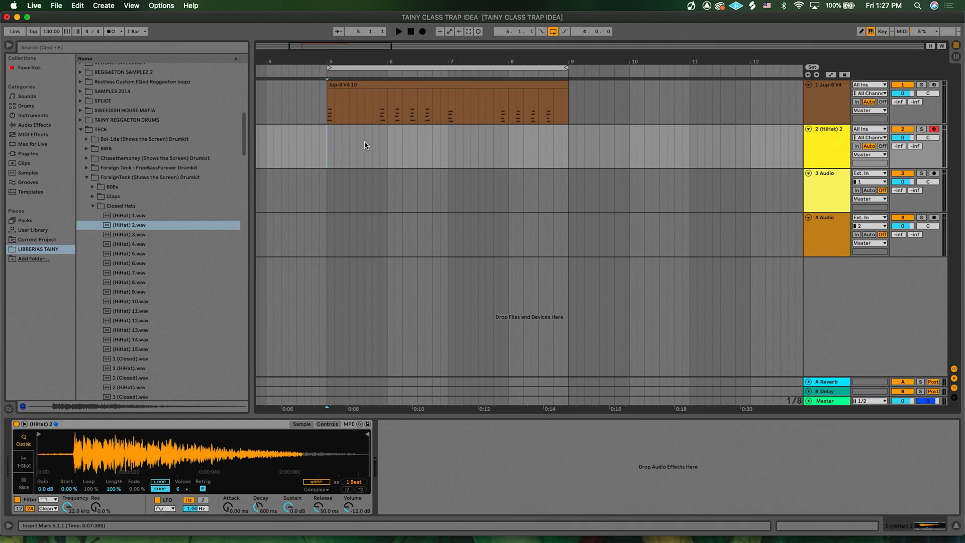
pyautogui.click(401, 32)
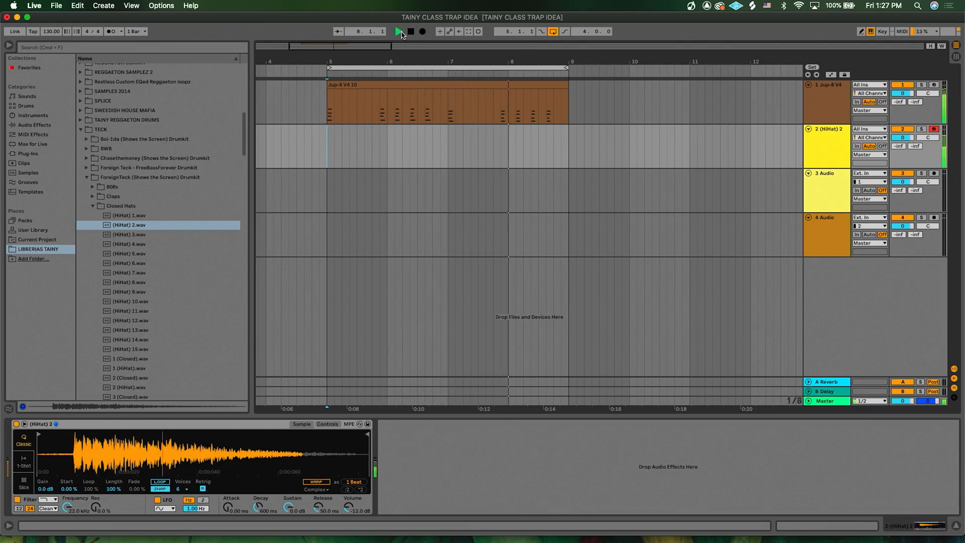
pyautogui.click(422, 31)
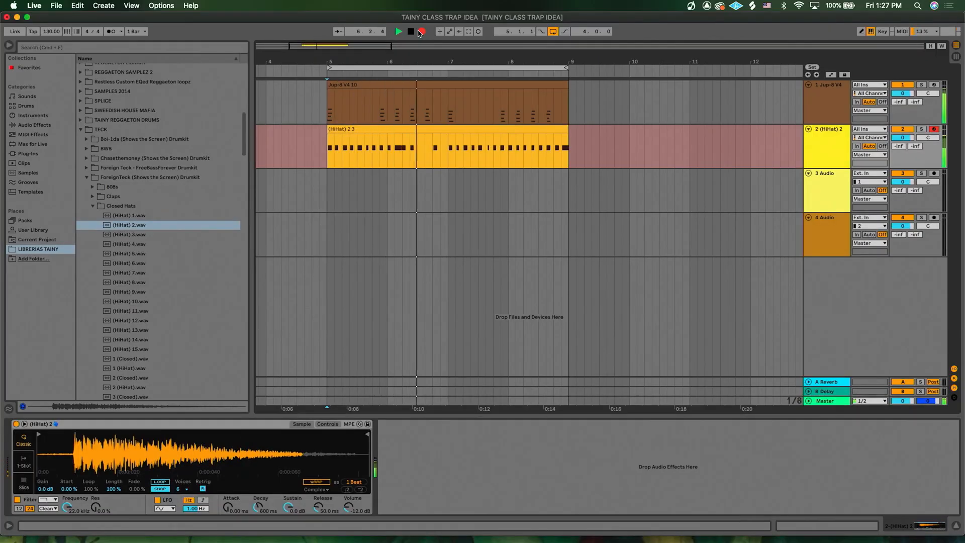
pyautogui.click(425, 32)
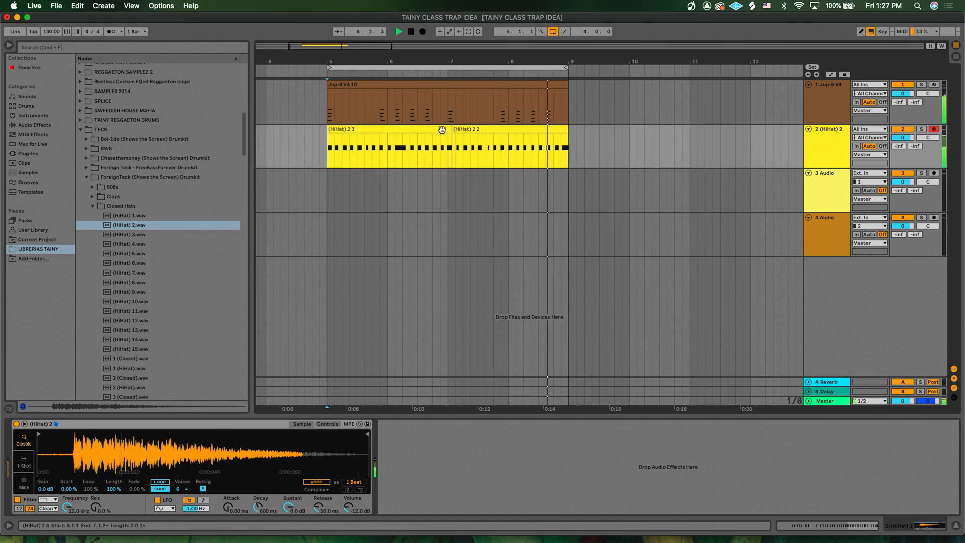
pyautogui.press('space')
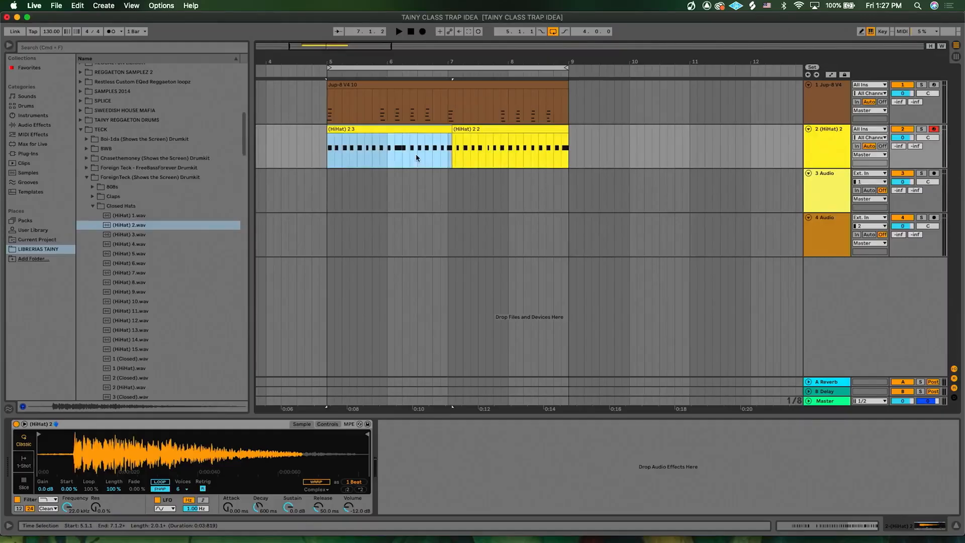
# Select both recorded hi-hat clips on track 2 and consolidate them into one four-bar clip.
pyautogui.click(416, 157)
pyautogui.click(485, 129)
pyautogui.click(428, 131)
pyautogui.click(487, 128)
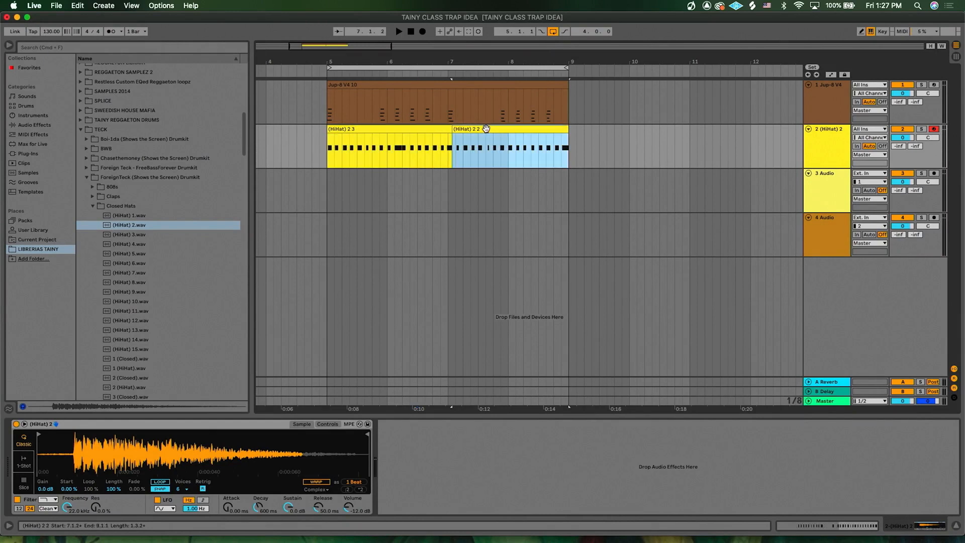
pyautogui.keyDown('shift'); pyautogui.click(445, 129); pyautogui.keyUp('shift')
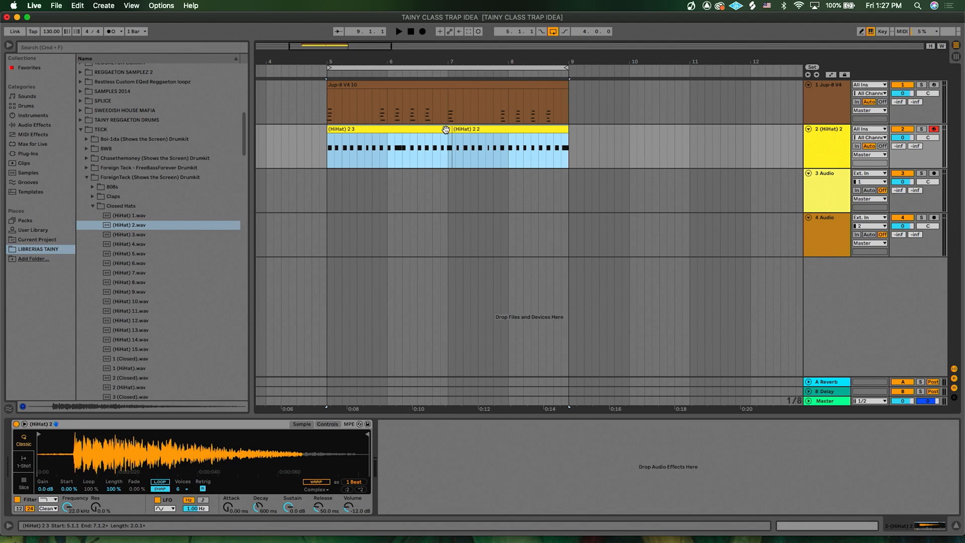
pyautogui.press('super+j')
# Open the consolidated hi-hat clip in an enlarged note editor and quantize all its C3 notes.
pyautogui.doubleClick(442, 130)
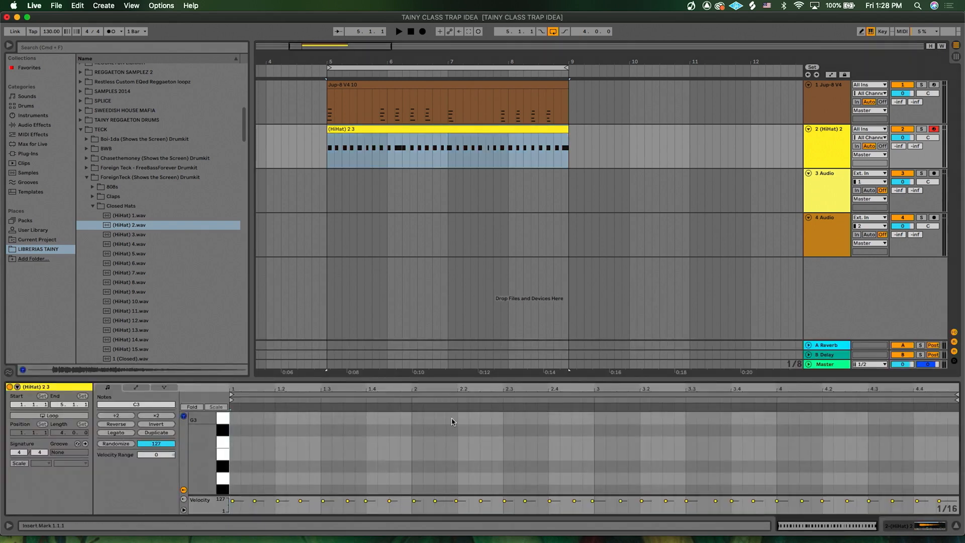
pyautogui.moveTo(441, 378); pyautogui.dragTo(441, 269)
pyautogui.click(426, 340)
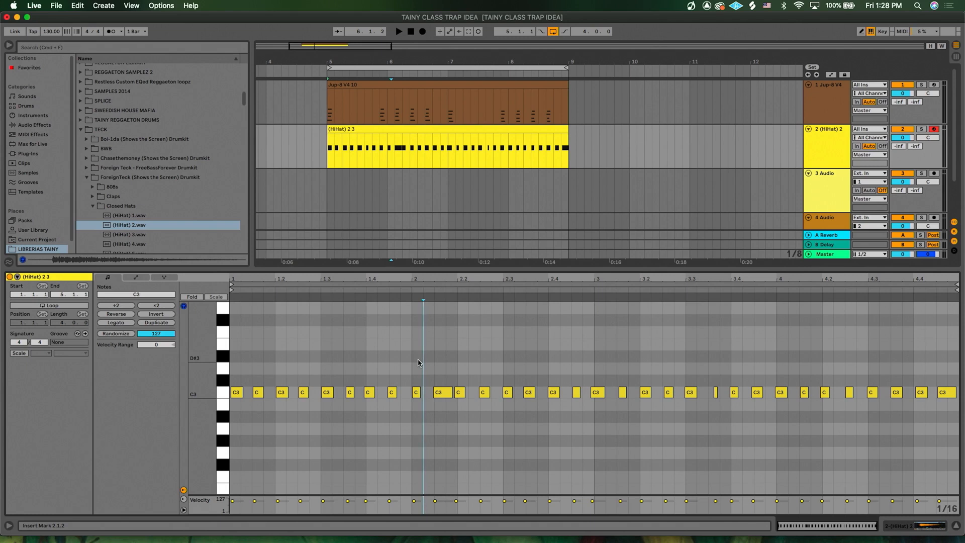
pyautogui.press('super+a')
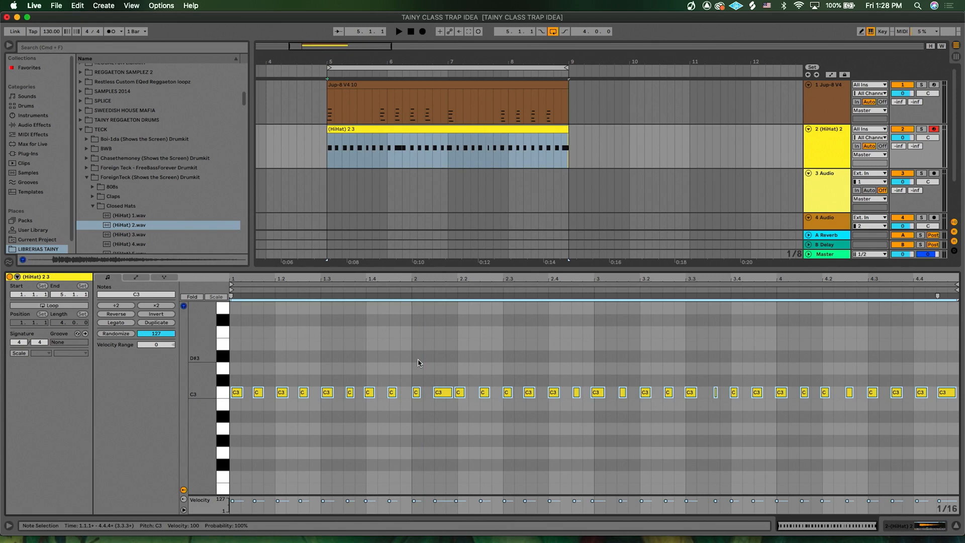
pyautogui.press('super+u')
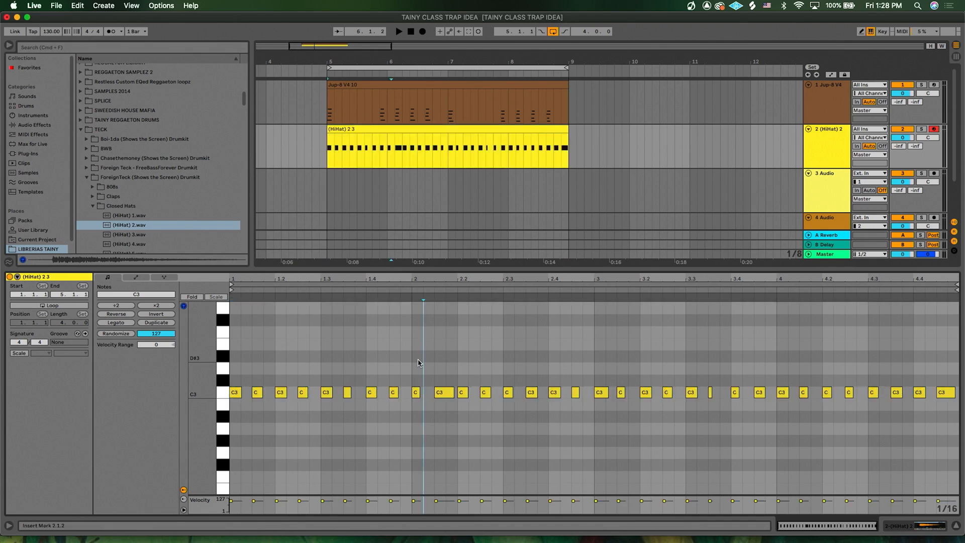
# Play the loop from bar 5 to check the hi-hats against the chords, and hide the clip editor.
pyautogui.click(327, 152)
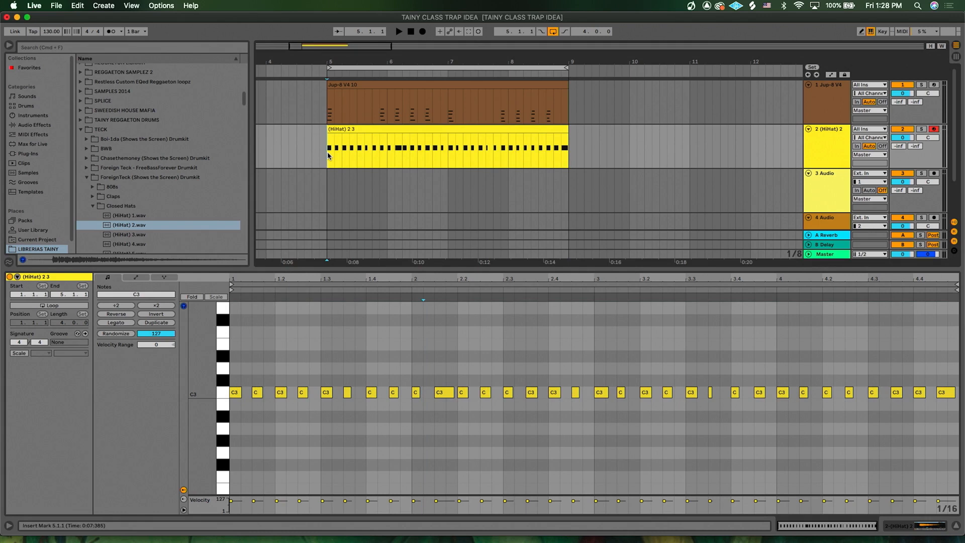
pyautogui.press('space')
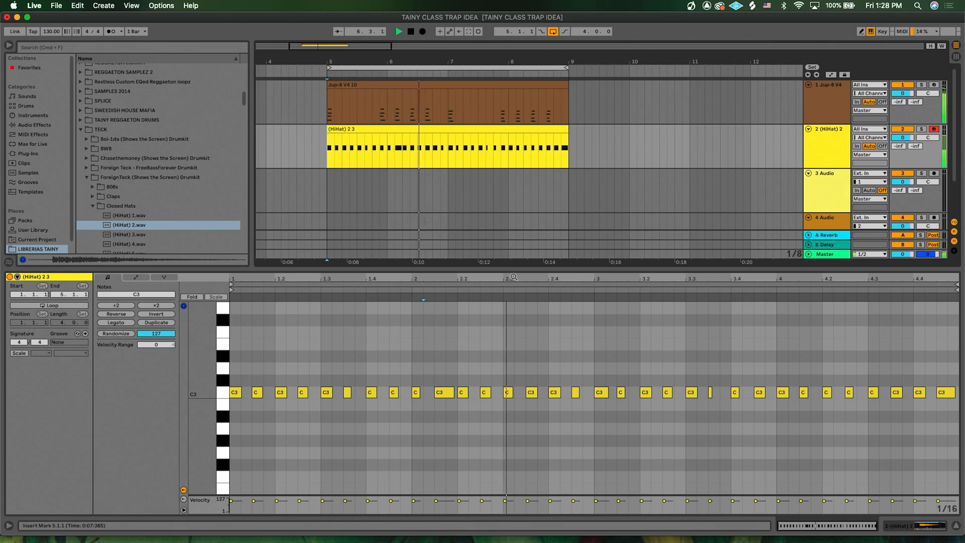
pyautogui.press('super+alt+l')
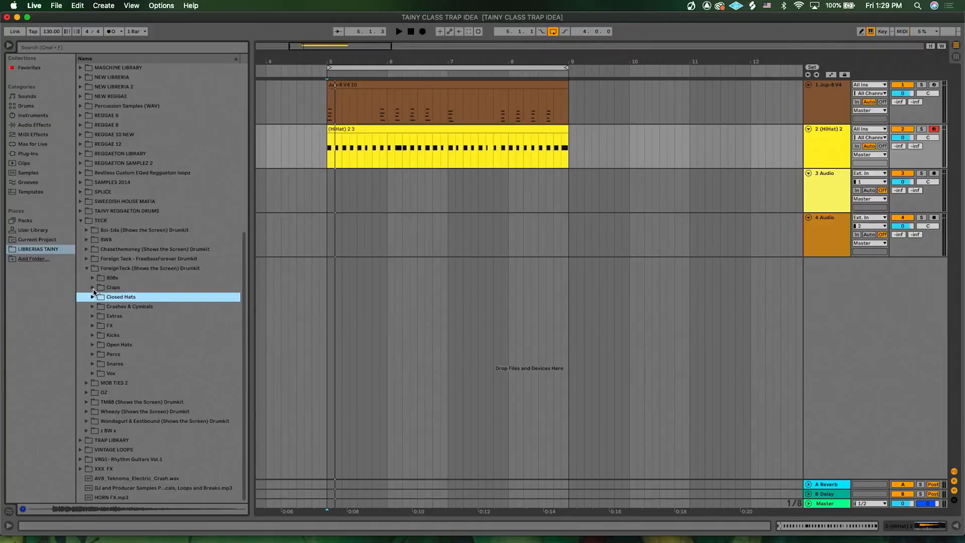
# Expand the Claps folder of the ForeignTeck drumkit and place the insert marker at bar 5 on the 3 Audio track.
pyautogui.click(112, 290)
pyautogui.click(93, 288)
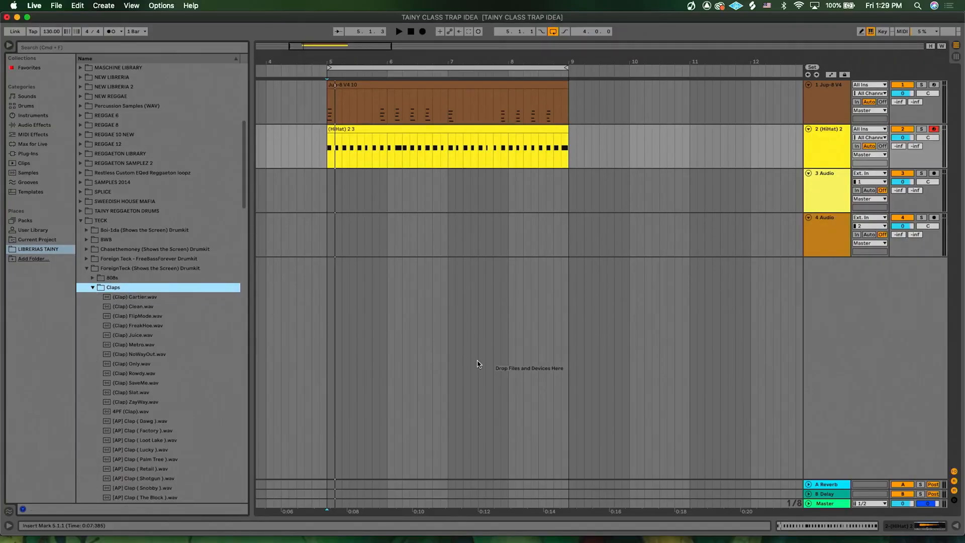
pyautogui.hscroll(1, 478, 364)
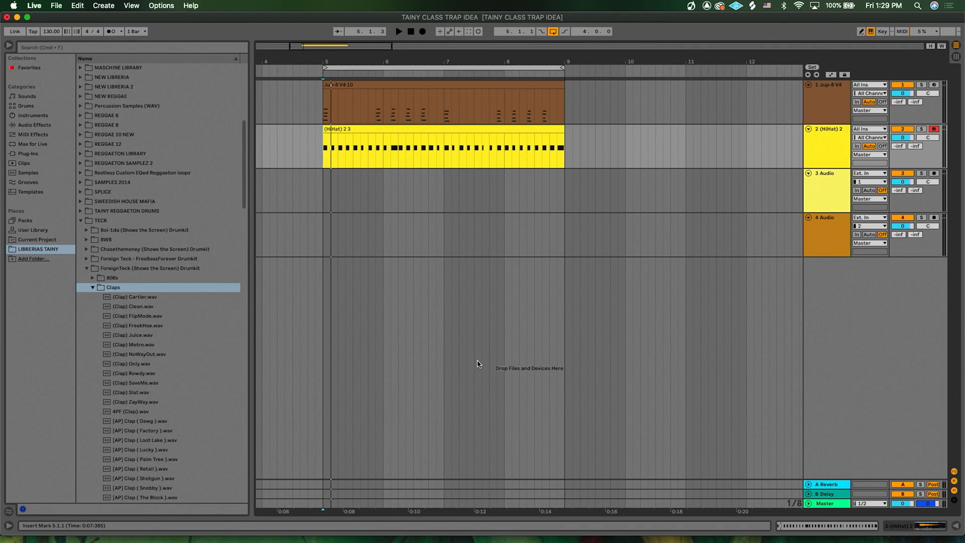
pyautogui.click(326, 201)
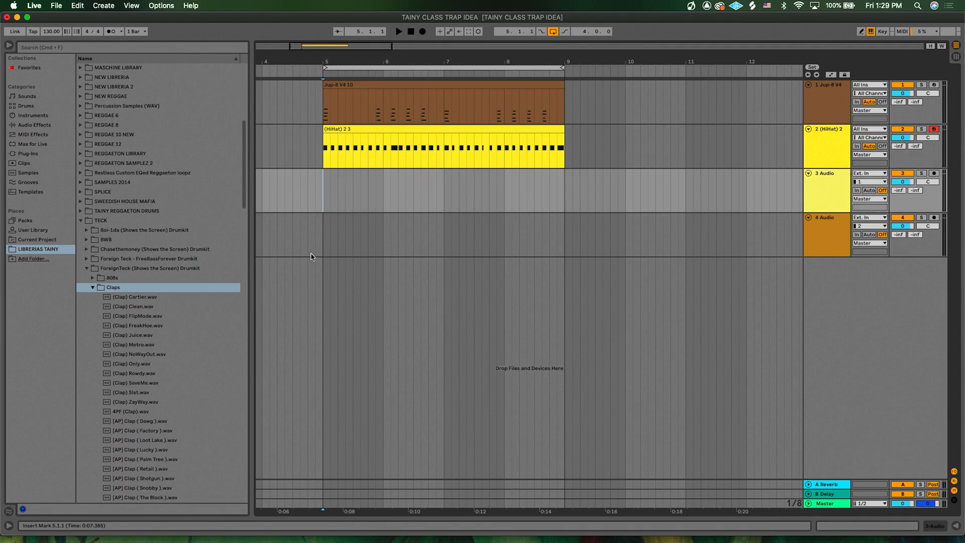
pyautogui.scroll(-3, 169, 316)
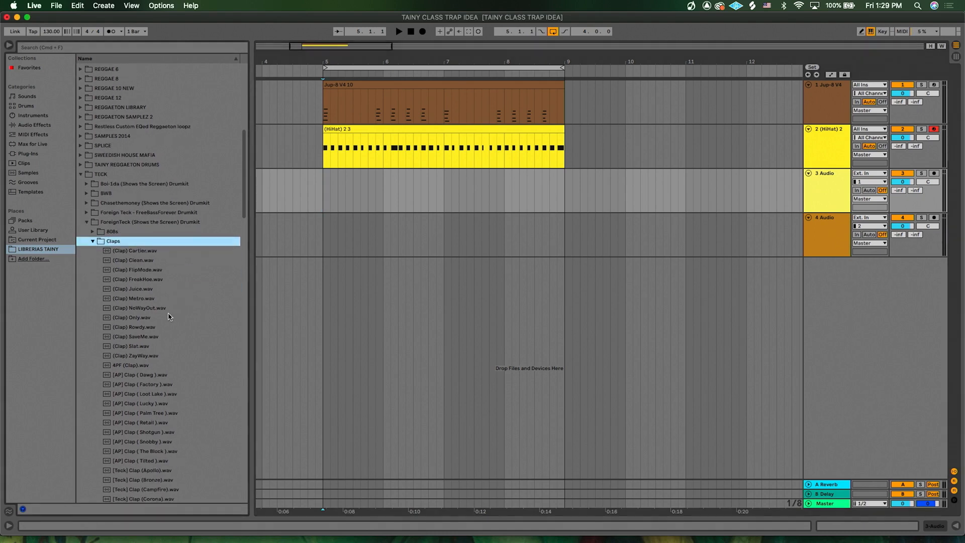
# Play the loop from bar 5 and preview the clap samples from (Clap) Cartier.wav to (Clap) FreakHoe.wav over it.
pyautogui.click(327, 201)
pyautogui.press('space')
pyautogui.click(152, 252)
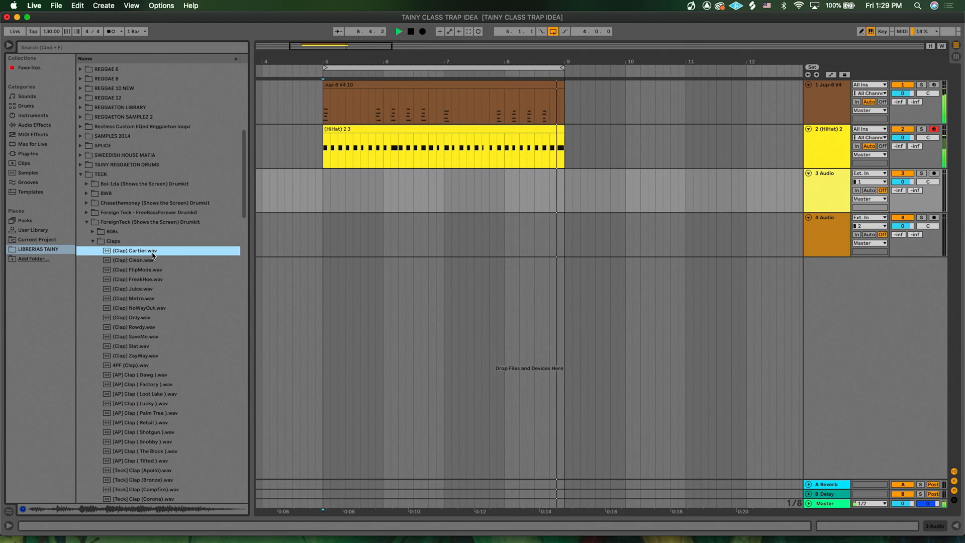
pyautogui.press('Down')
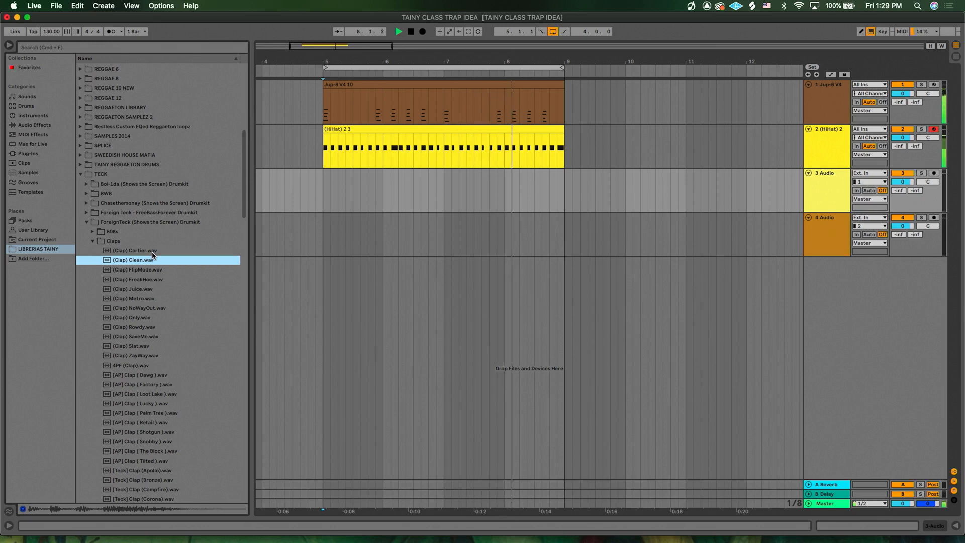
pyautogui.press('Down')
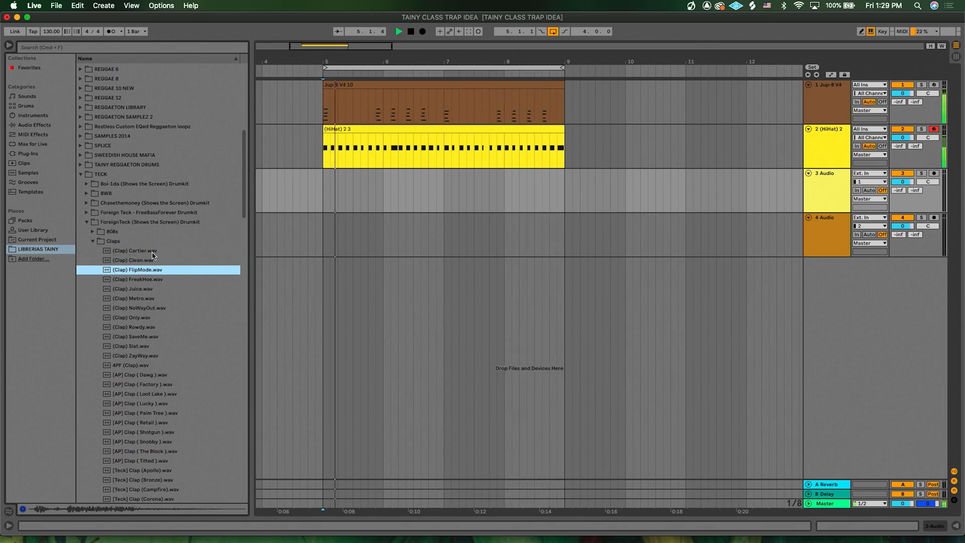
pyautogui.press('Down')
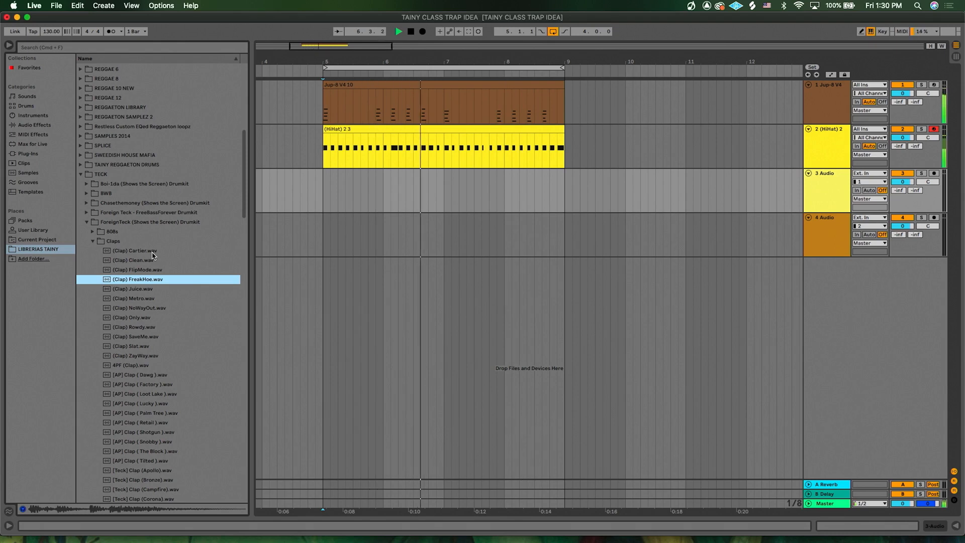
# Insert a new MIDI track below the hi-hat track and load (Clap) FreakHoe.wav on it as an instrument.
pyautogui.click(821, 159)
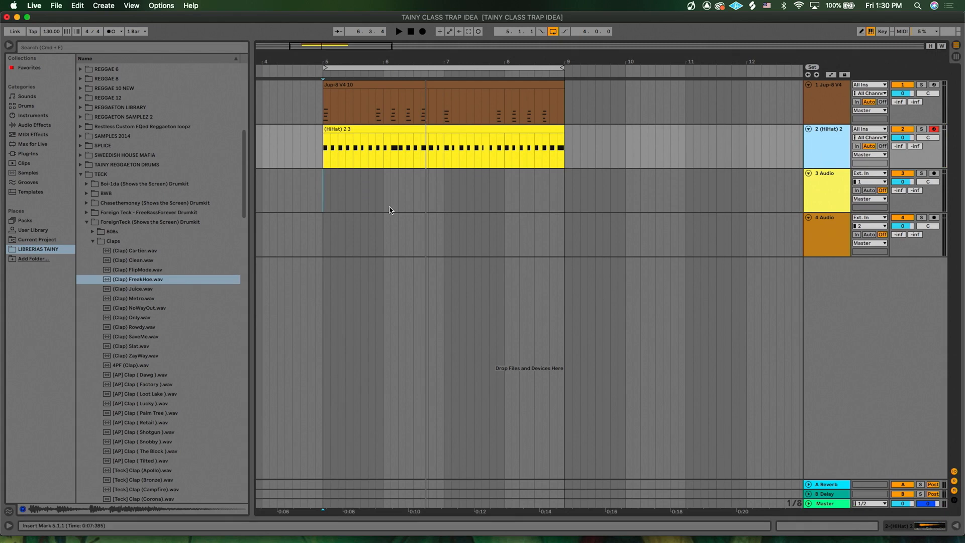
pyautogui.press('super+shift+t')
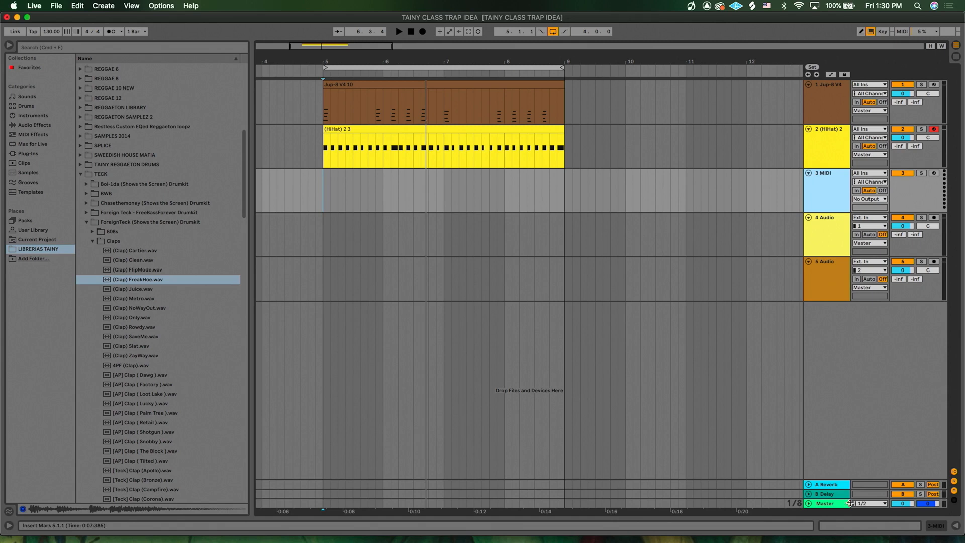
pyautogui.click(929, 526)
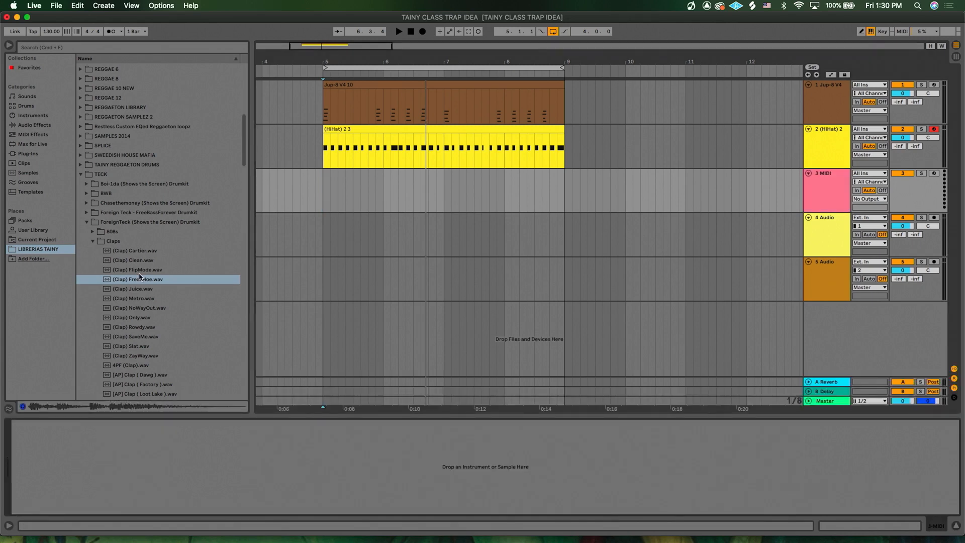
pyautogui.moveTo(119, 280); pyautogui.dragTo(256, 450)
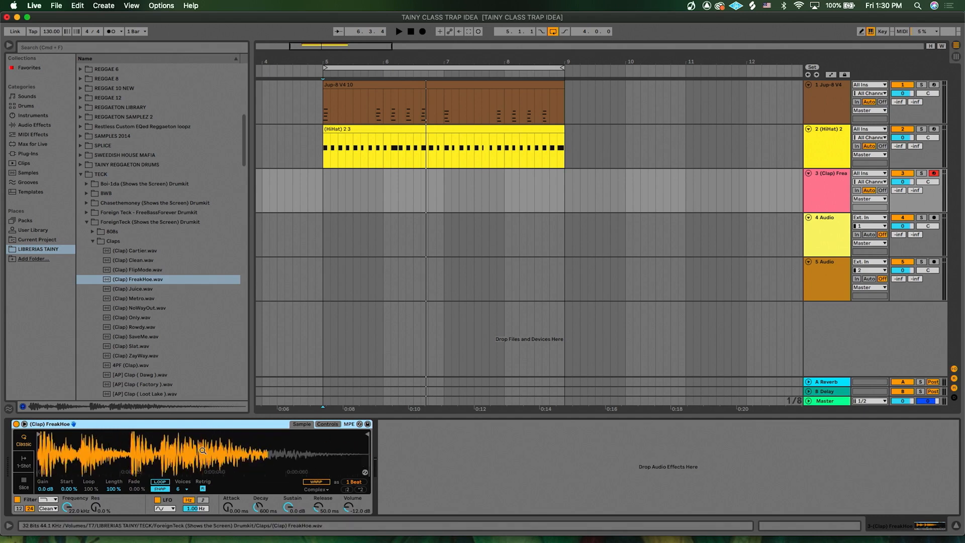
# Record a clap on beat 3 of each bar from bar 5 to bar 9 on track 3, and open the recorded clip.
pyautogui.click(321, 190)
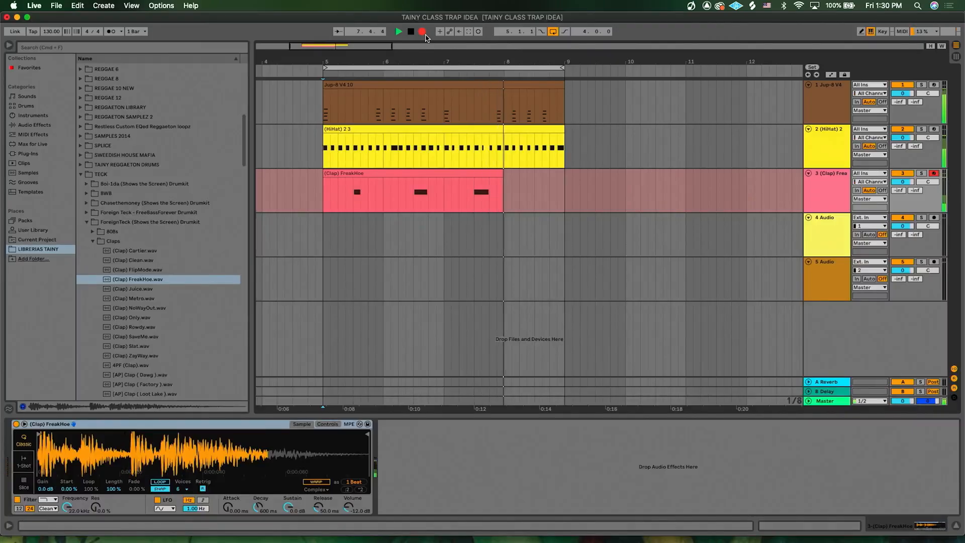
pyautogui.press('a')
pyautogui.click(423, 33)
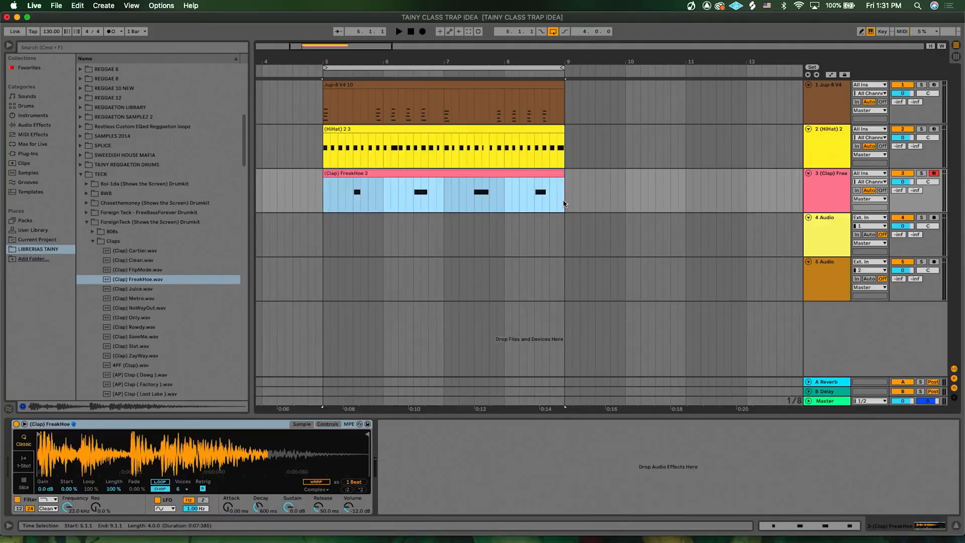
pyautogui.doubleClick(526, 174)
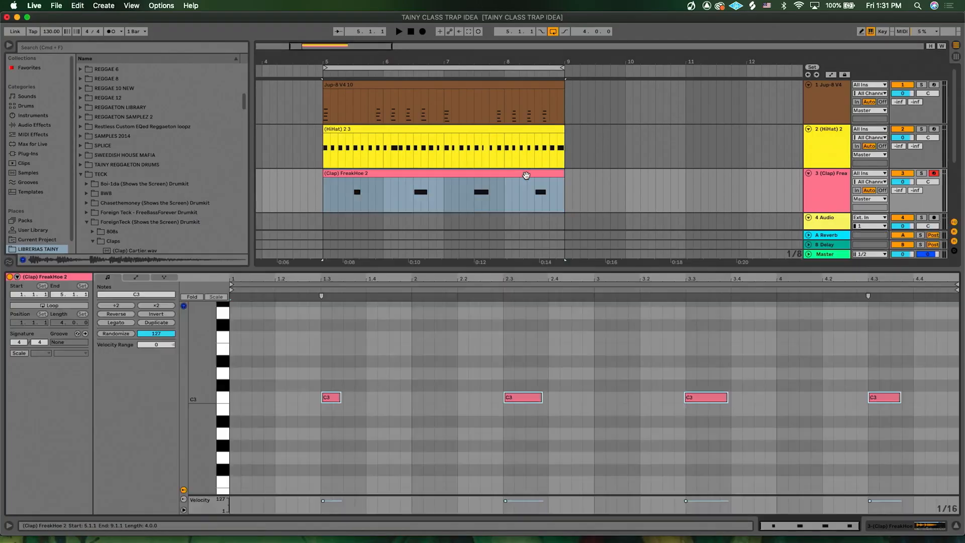
# Quantize all the notes in the clap clip and play the loop from bar 5.
pyautogui.click(435, 365)
pyautogui.press('super+a')
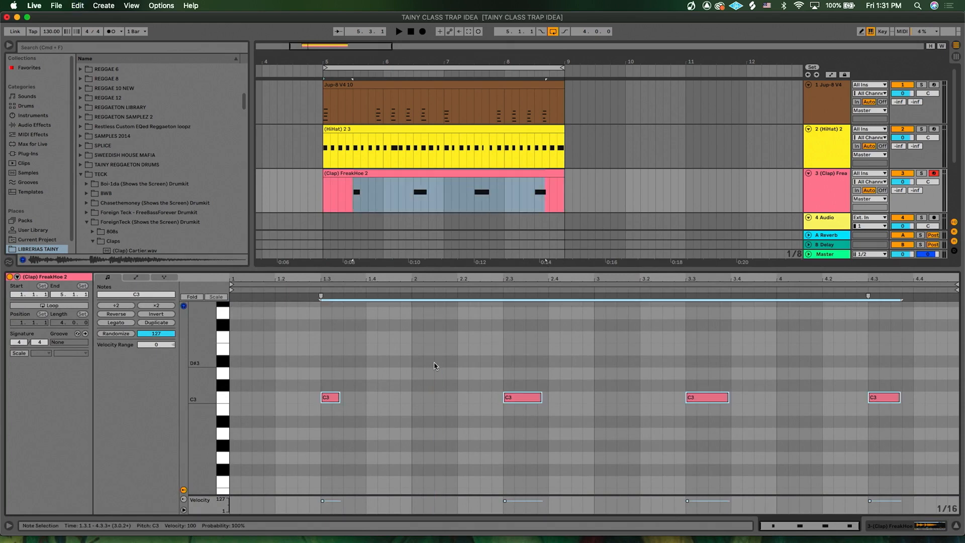
pyautogui.click(326, 203)
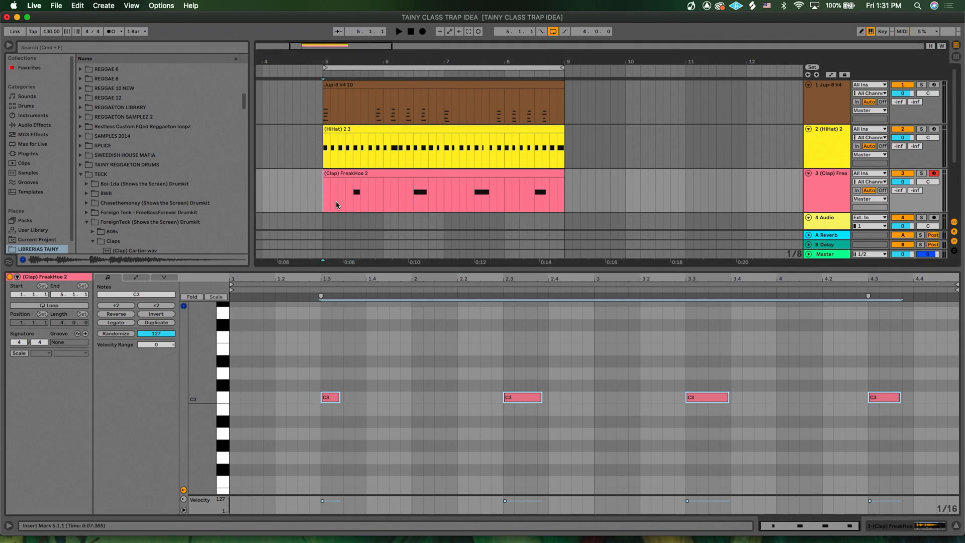
pyautogui.press('space')
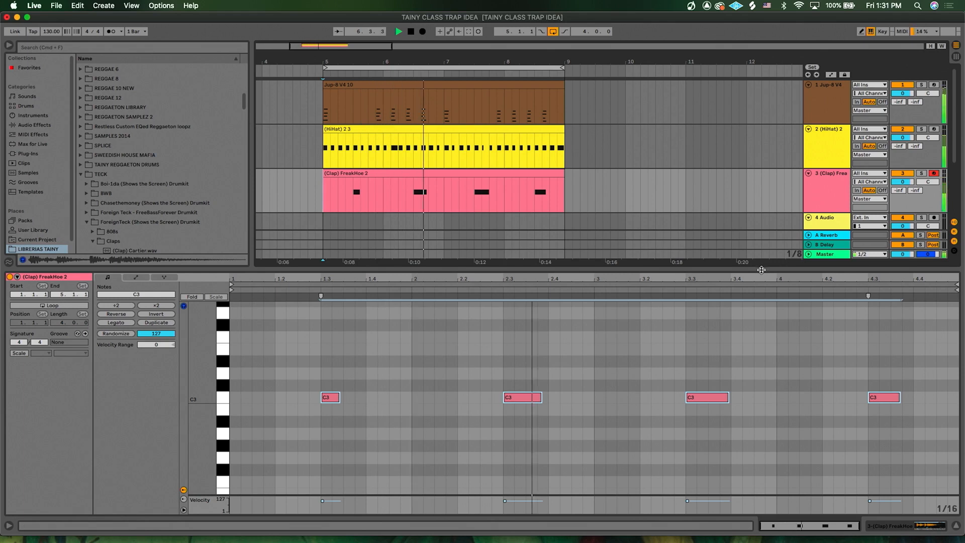
# Close the clip's detail view and set the clap track's volume to 1.0 dB and the hi-hat track's volume to -1.0 dB.
pyautogui.press('super+alt+l')
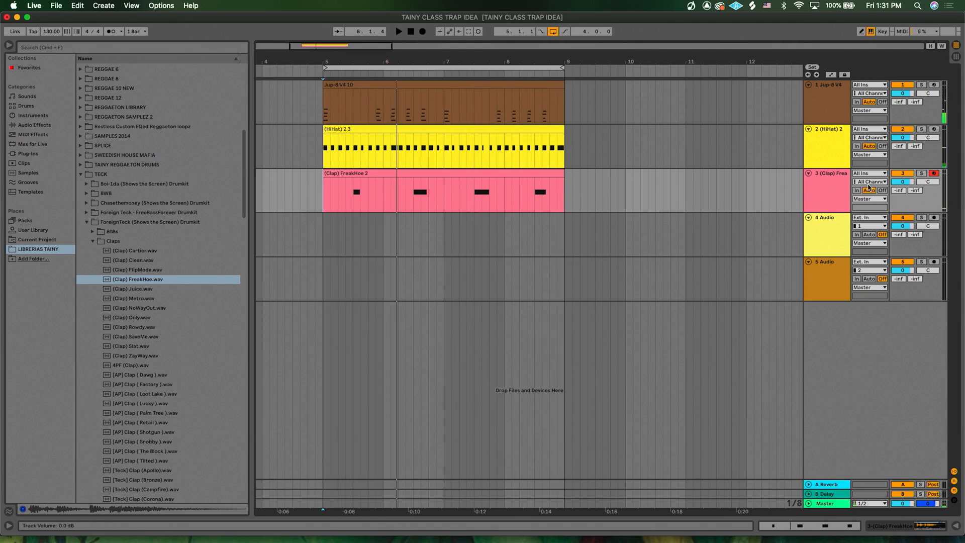
pyautogui.moveTo(902, 182); pyautogui.dragTo(903, 180)
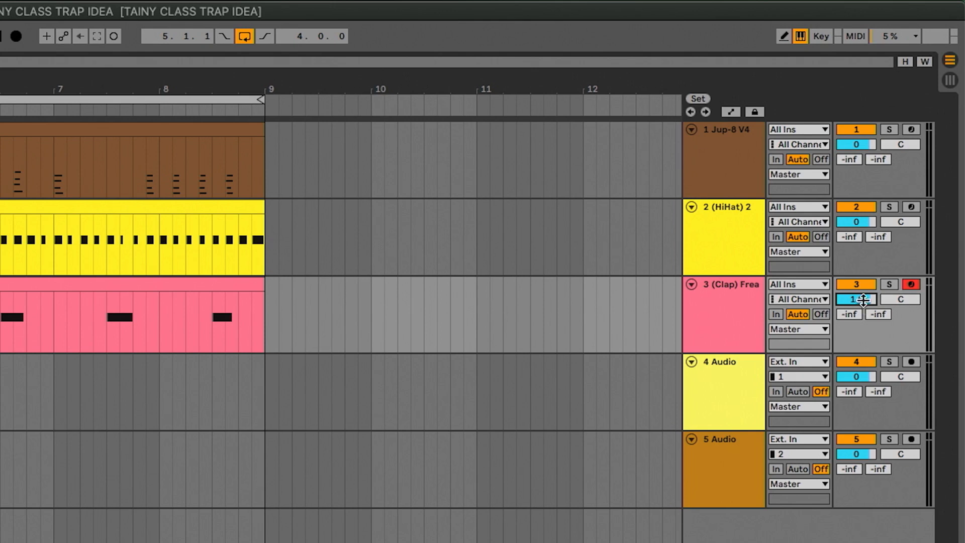
pyautogui.click(860, 220)
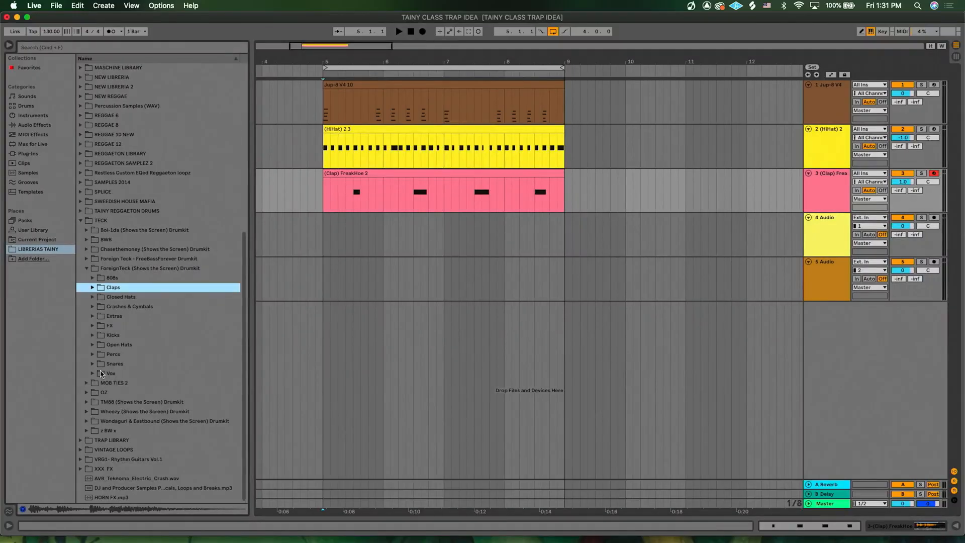
# Expand the Snares folder and preview the samples from (Snare) 50K.wav to (Snare) BigForeign.wav over the loop playing from bar 5.
pyautogui.click(93, 366)
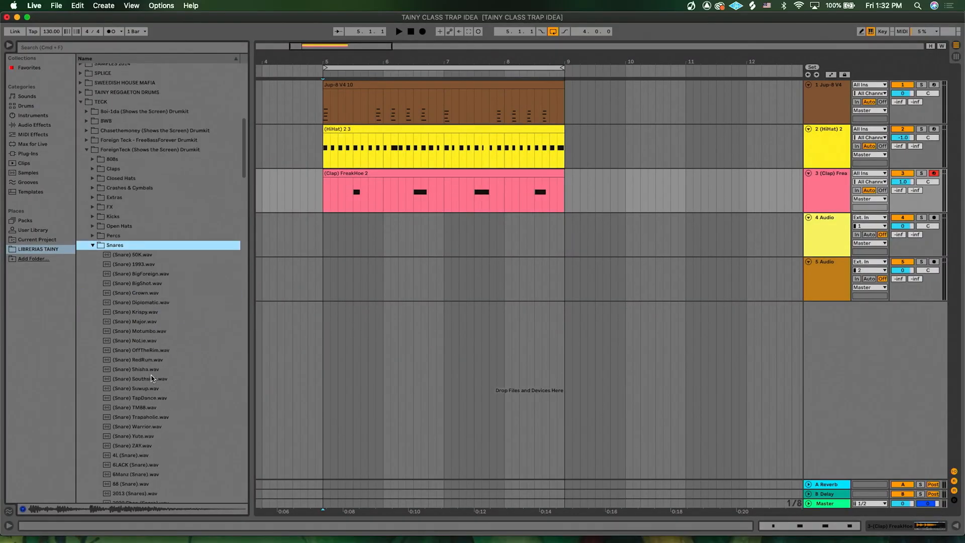
pyautogui.click(324, 231)
pyautogui.press('space')
pyautogui.click(133, 225)
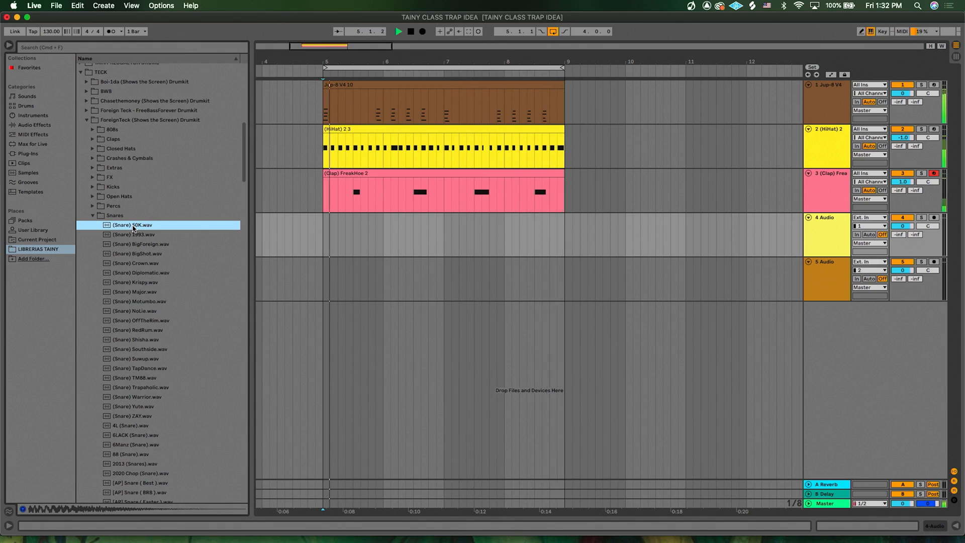
pyautogui.press('Down')
pyautogui.press('Down')
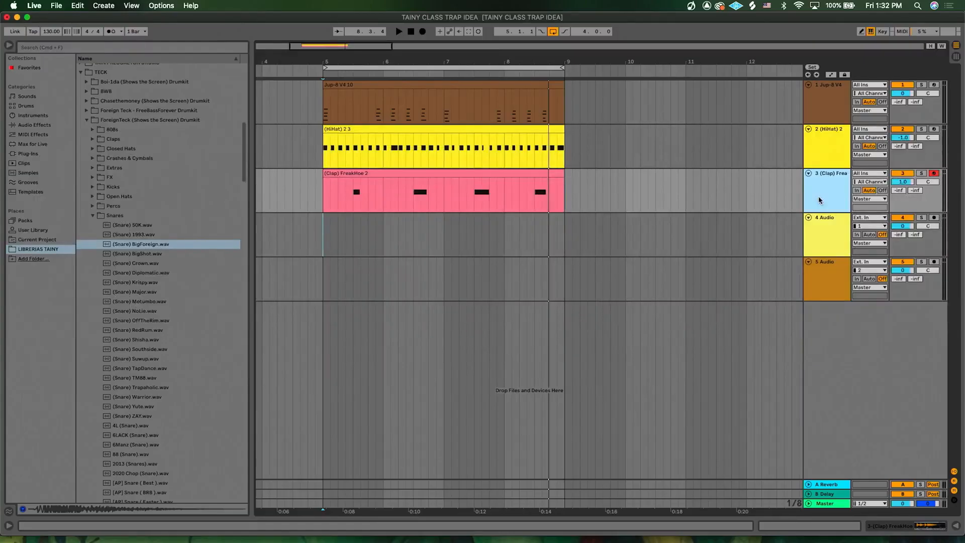
# Insert a new MIDI track below the clap track and load (Snare) BigForeign.wav on it as an instrument.
pyautogui.press('super+shift+t')
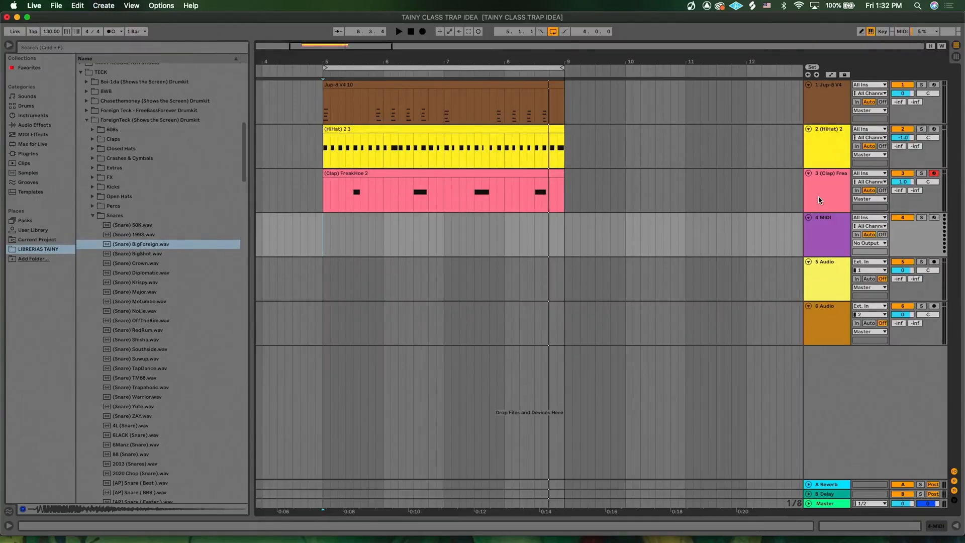
pyautogui.click(938, 531)
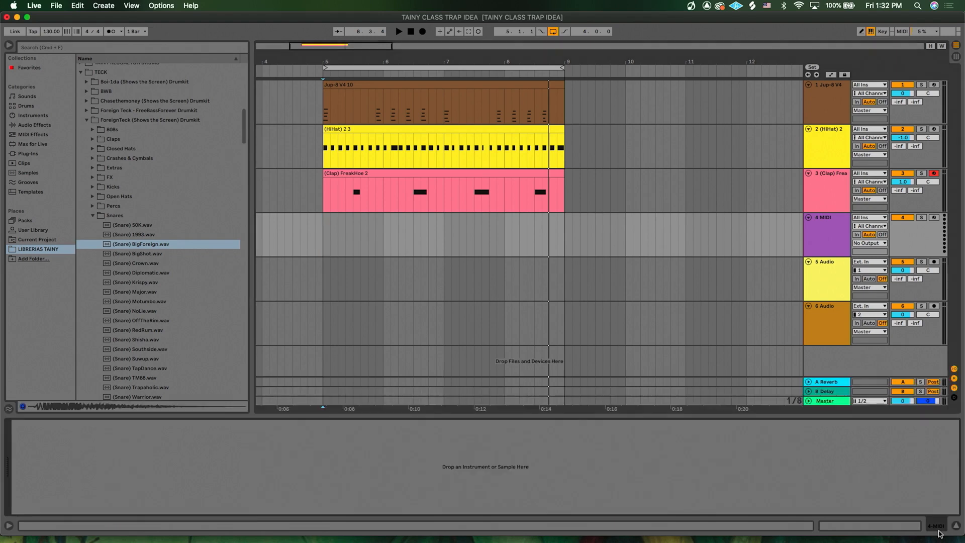
pyautogui.moveTo(135, 247); pyautogui.dragTo(262, 457)
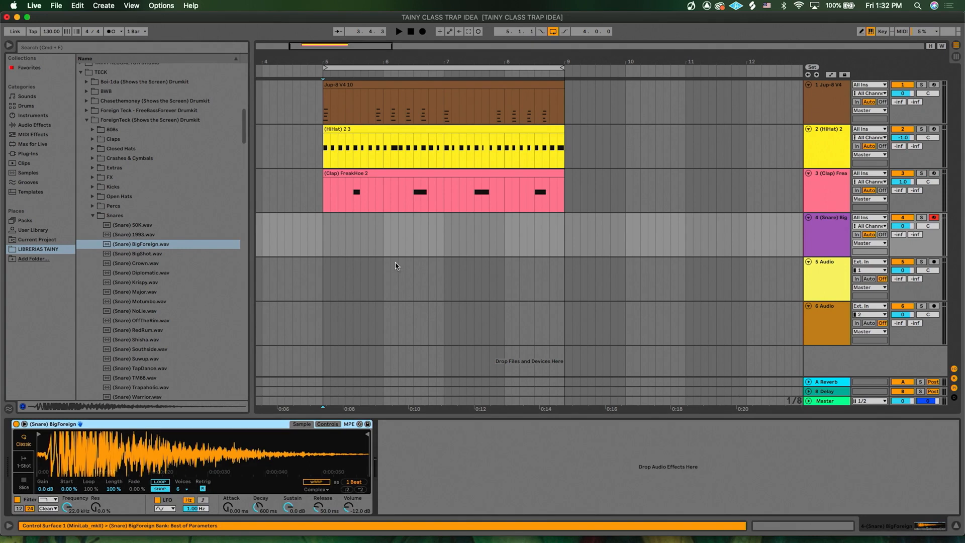
# Record snare hits just after beat 3 of bars 5 and 7 on track 4, and consolidate the take into a clip from bar 5 to bar 9.
pyautogui.click(325, 233)
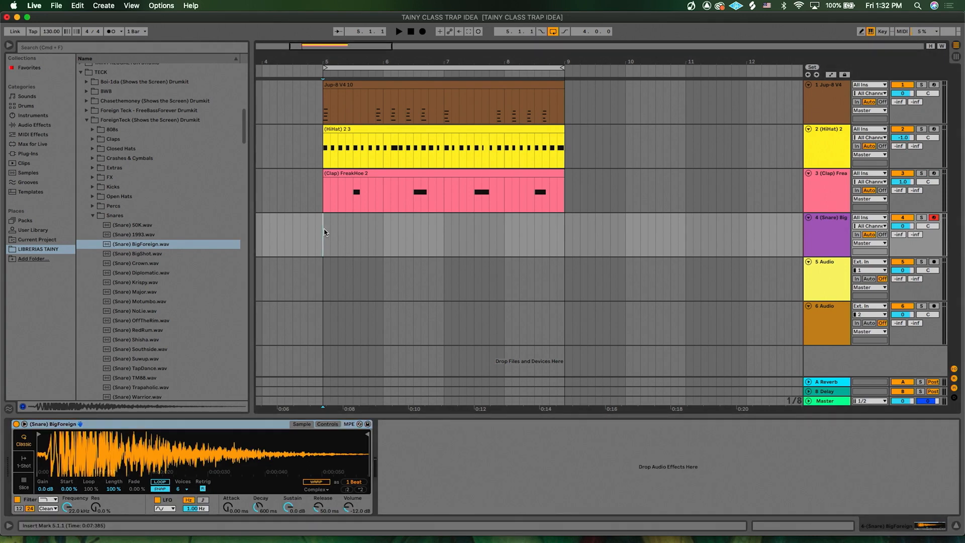
pyautogui.click(424, 32)
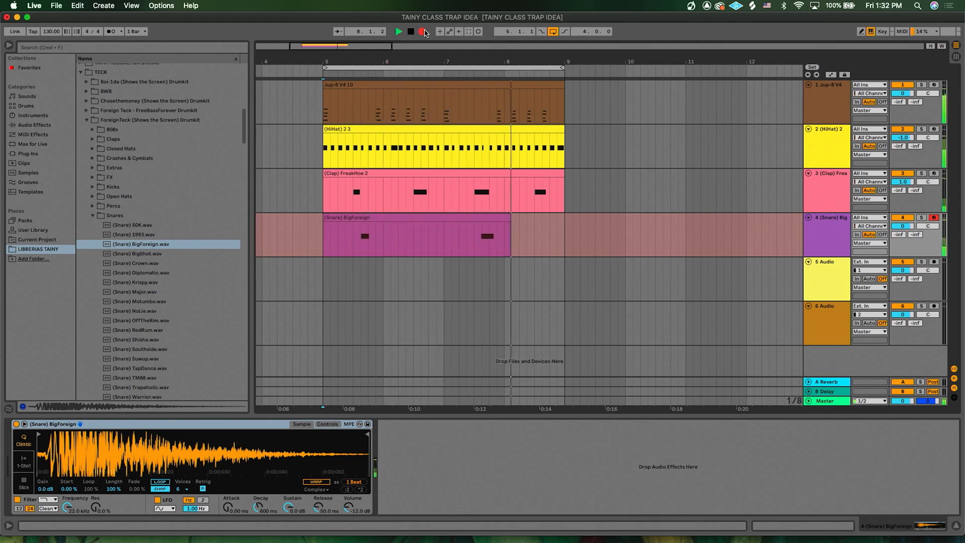
pyautogui.click(422, 32)
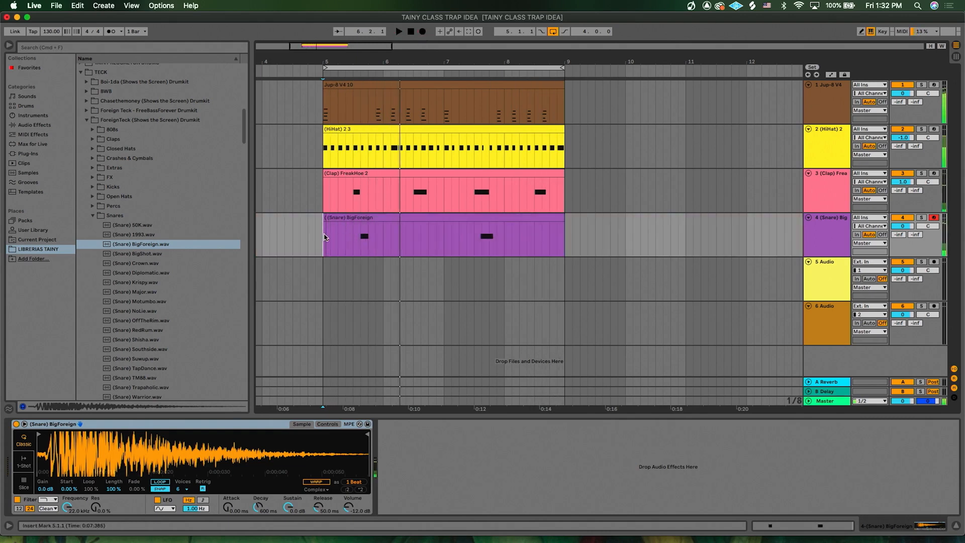
pyautogui.moveTo(325, 237)
pyautogui.mouseDown()
pyautogui.moveTo(621, 238)
pyautogui.moveTo(325, 237)
pyautogui.mouseUp()
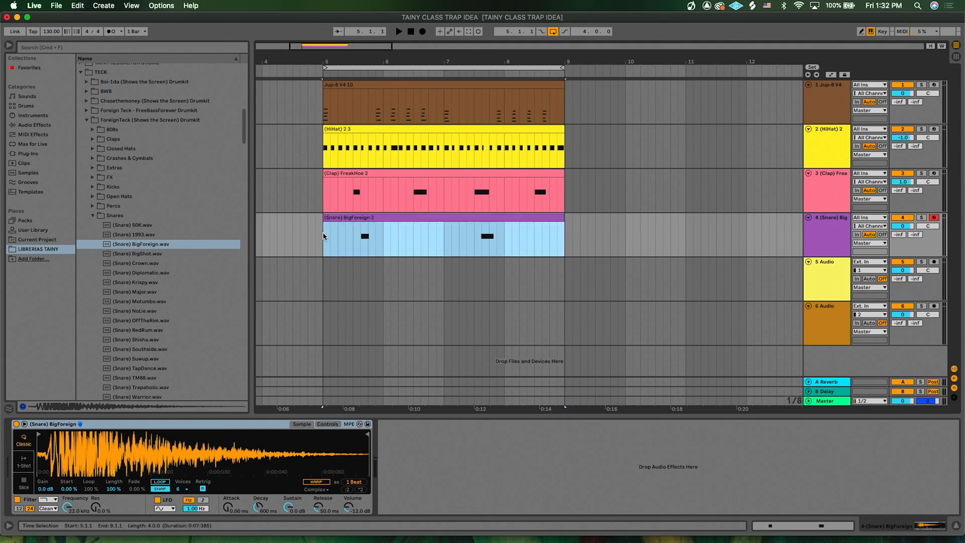
# Open the snare clip, quantize all its notes, and return the insert marker to bar 5.
pyautogui.click(360, 225)
pyautogui.doubleClick(360, 225)
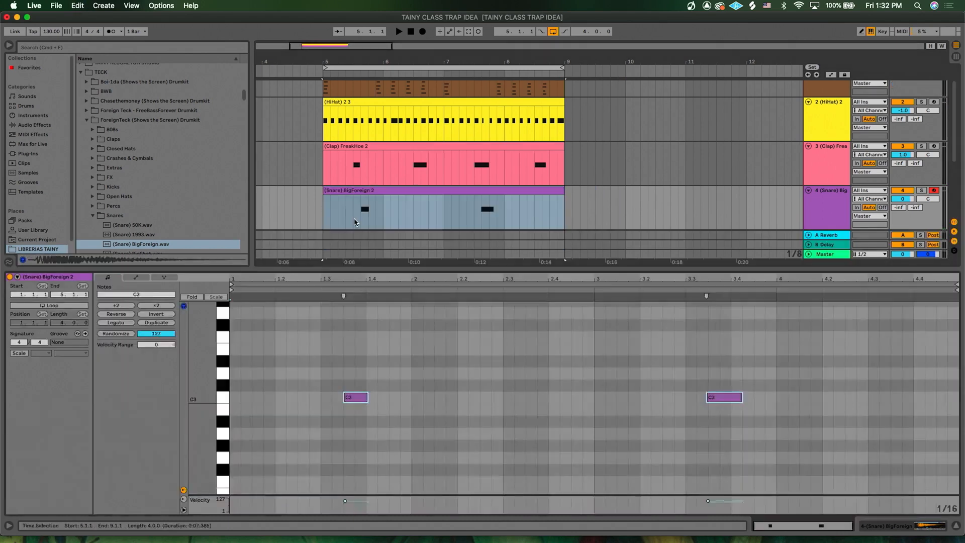
pyautogui.click(450, 363)
pyautogui.press('super+a')
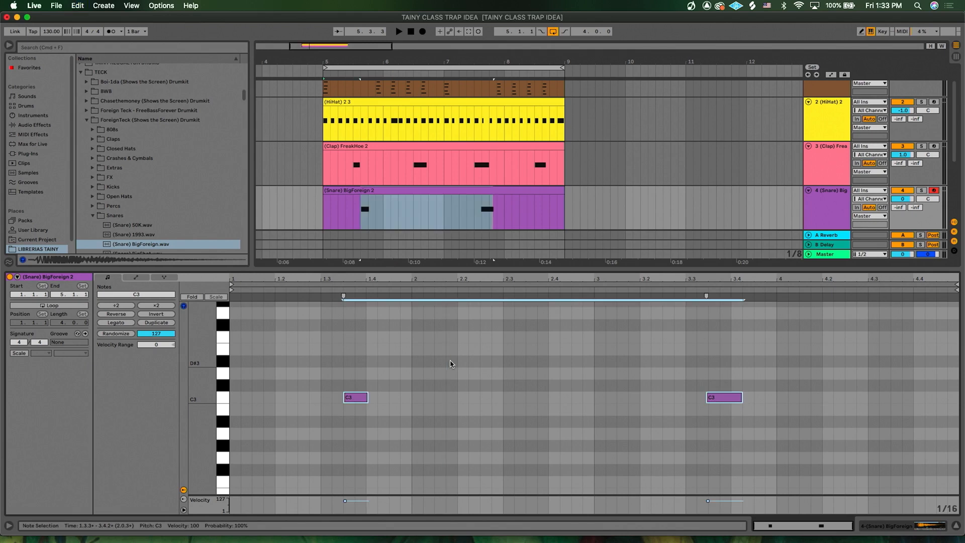
pyautogui.doubleClick(337, 270)
pyautogui.click(325, 249)
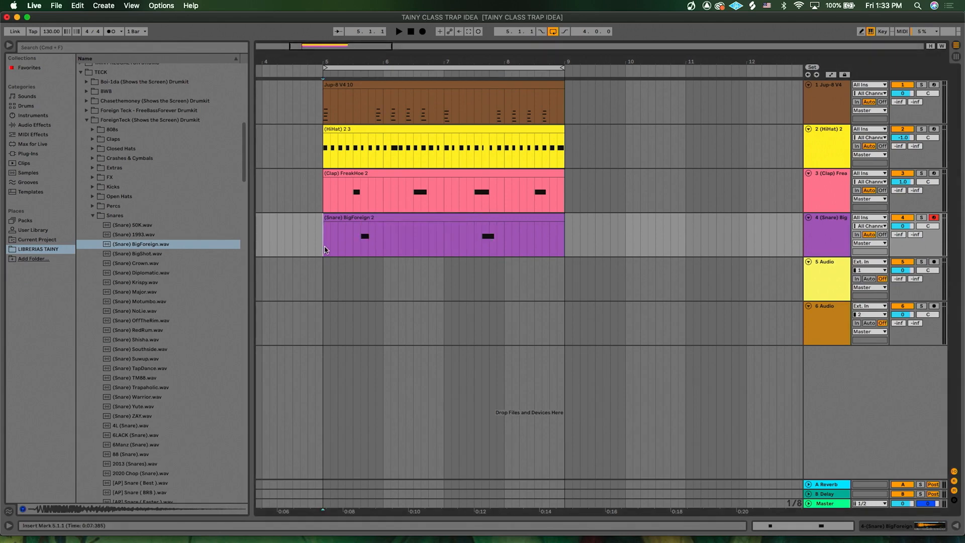
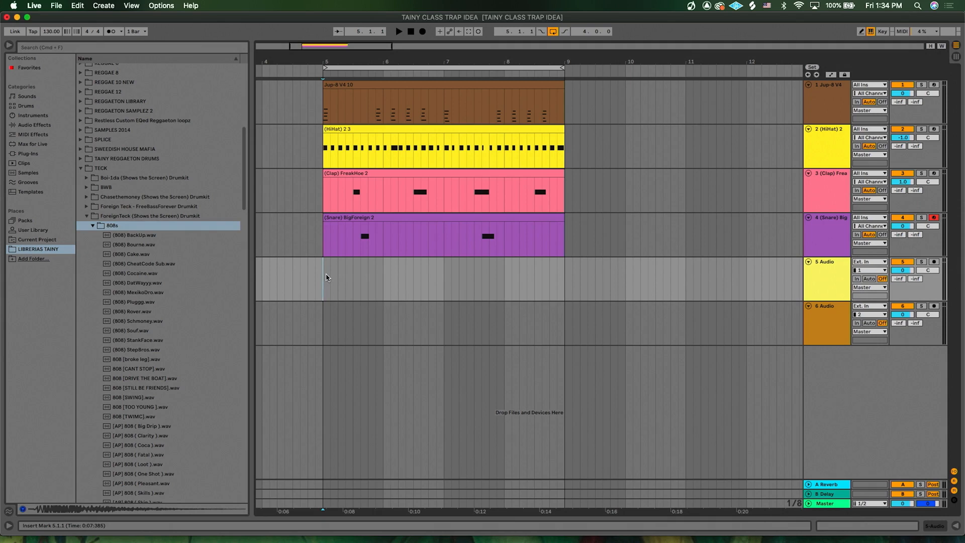
# Play the loop from bar 5 and lower the snare track's volume to -6.4 dB.
pyautogui.press('space')
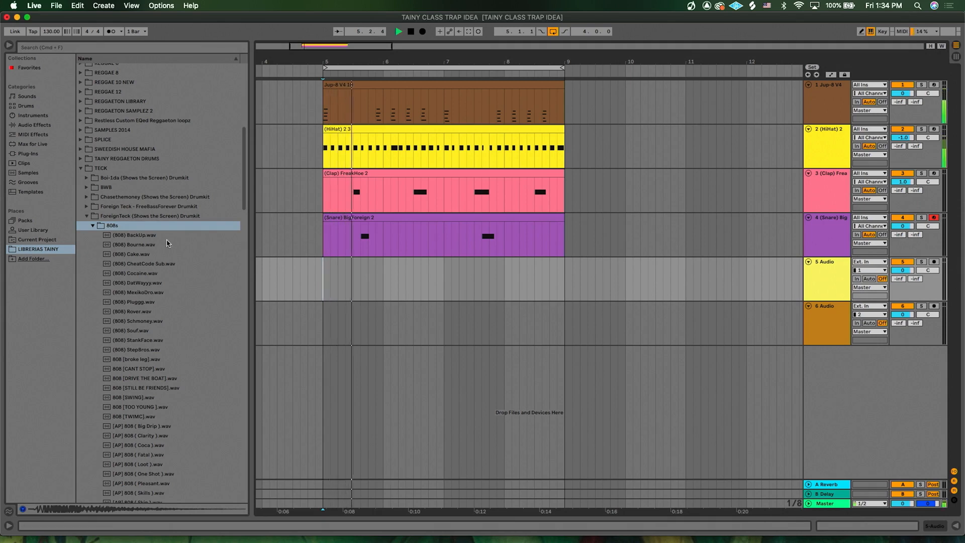
pyautogui.moveTo(903, 225); pyautogui.dragTo(903, 241)
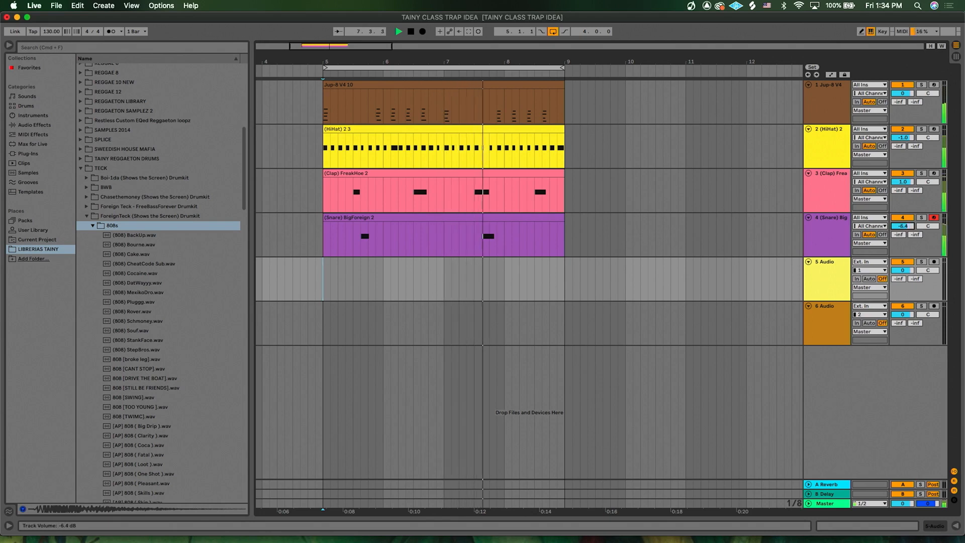
# Turn on Raw preview and audition the 808 samples from (808) BackUp.wav to [AP] 808 ( Big Drip ).wav over the playing loop.
pyautogui.click(144, 236)
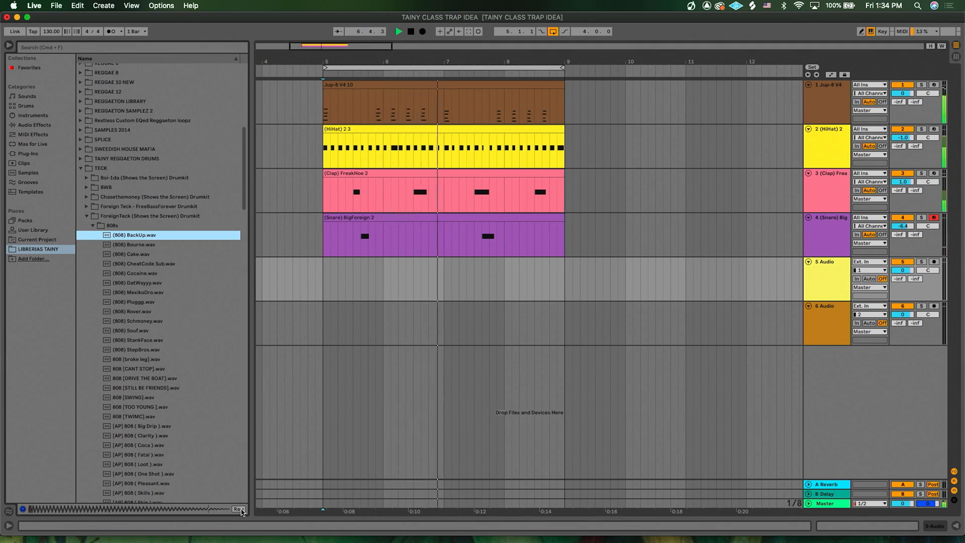
pyautogui.click(239, 510)
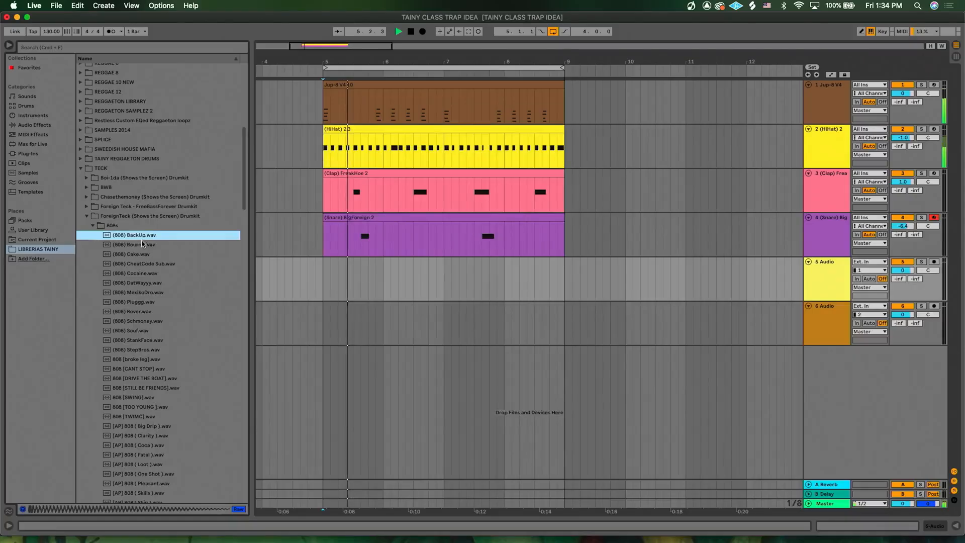
pyautogui.click(142, 246)
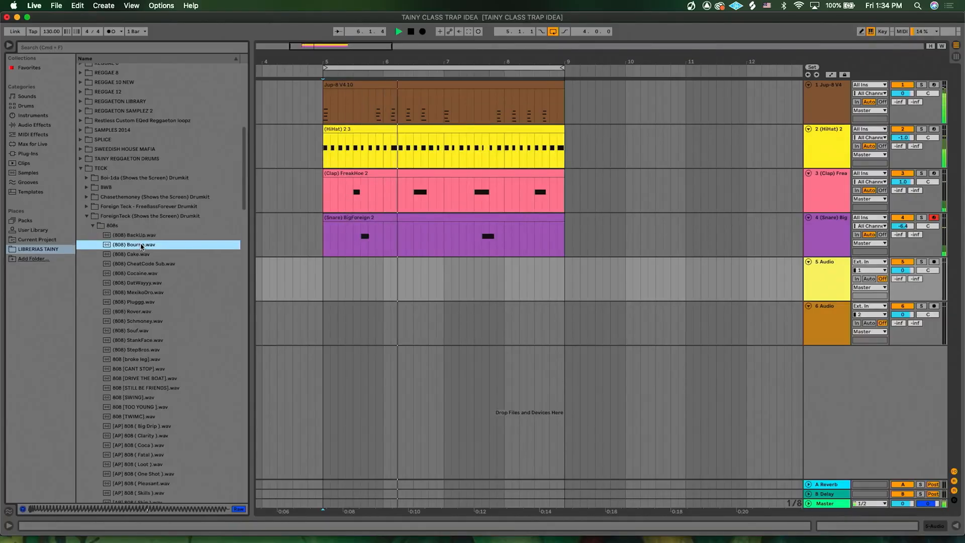
pyautogui.press('Down')
pyautogui.press('Down')
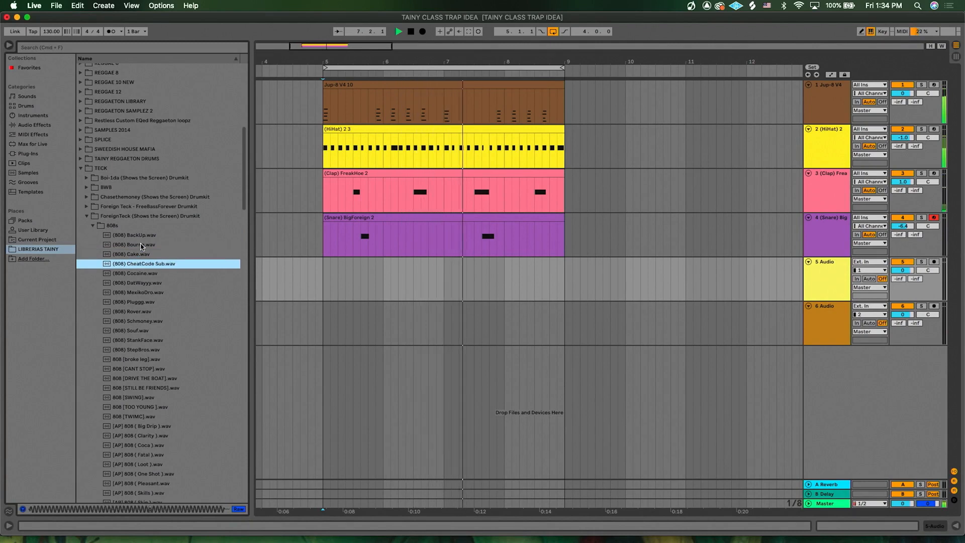
pyautogui.press('Down')
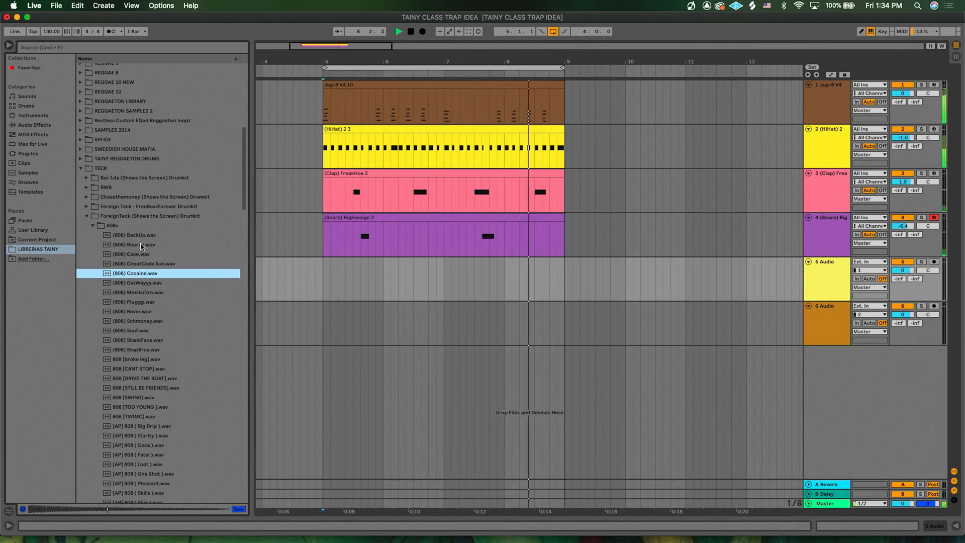
pyautogui.press('Down')
pyautogui.press('Down')
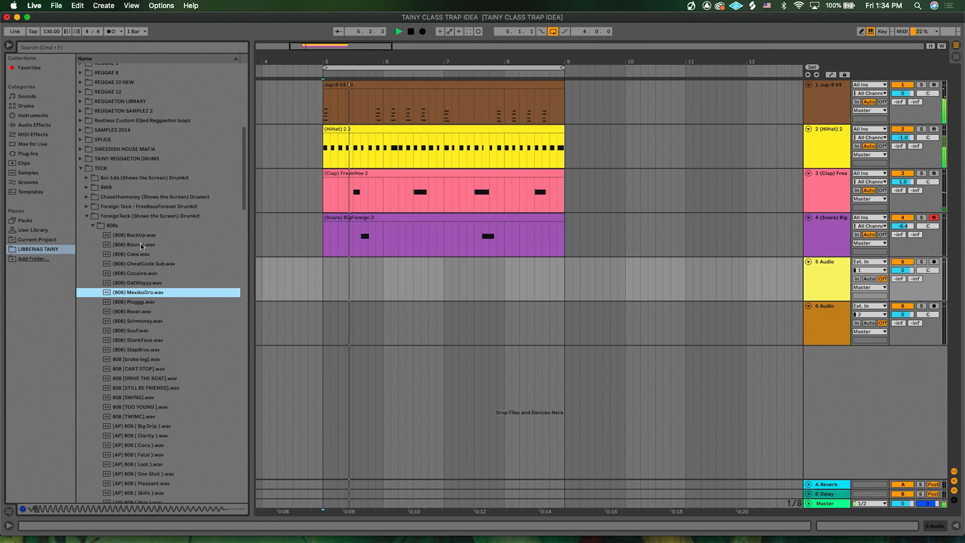
pyautogui.press('Down')
pyautogui.press('Down')
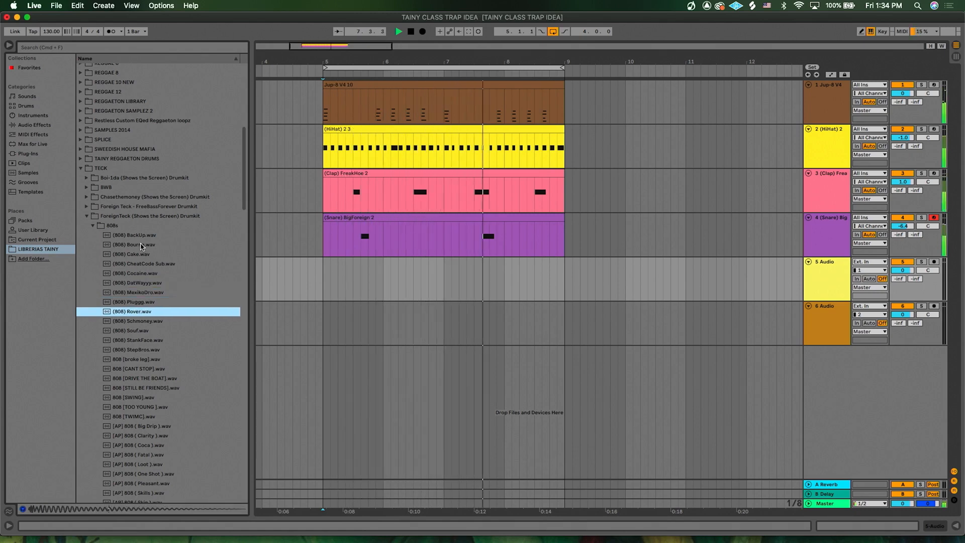
pyautogui.press('Down')
pyautogui.press('Down')
pyautogui.press('Down')
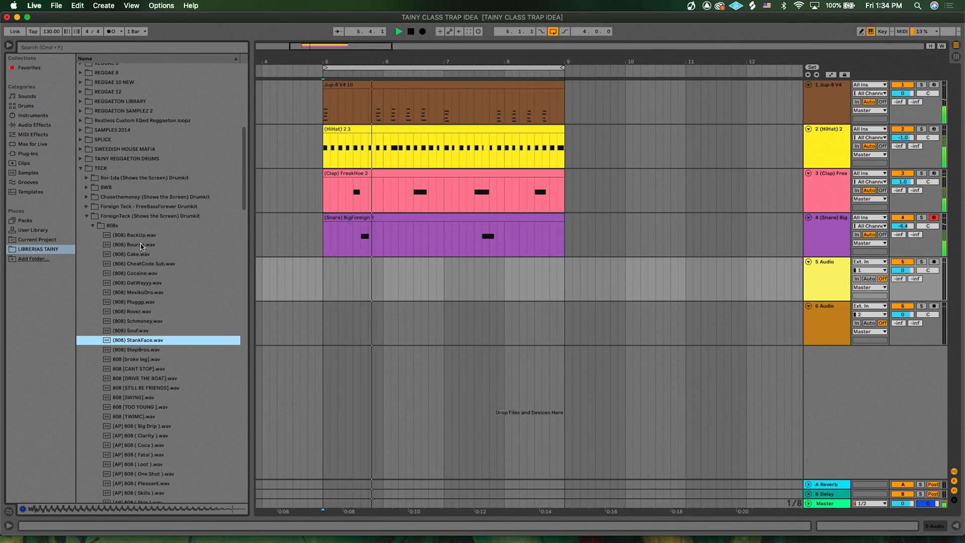
pyautogui.press('Down')
pyautogui.press('Down')
pyautogui.press('Down')
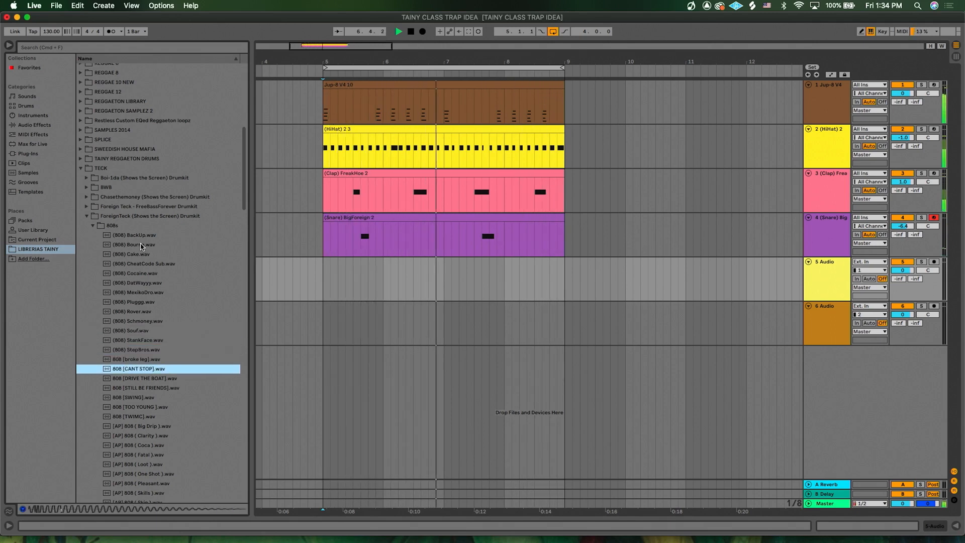
pyautogui.press('Down')
pyautogui.press('Down')
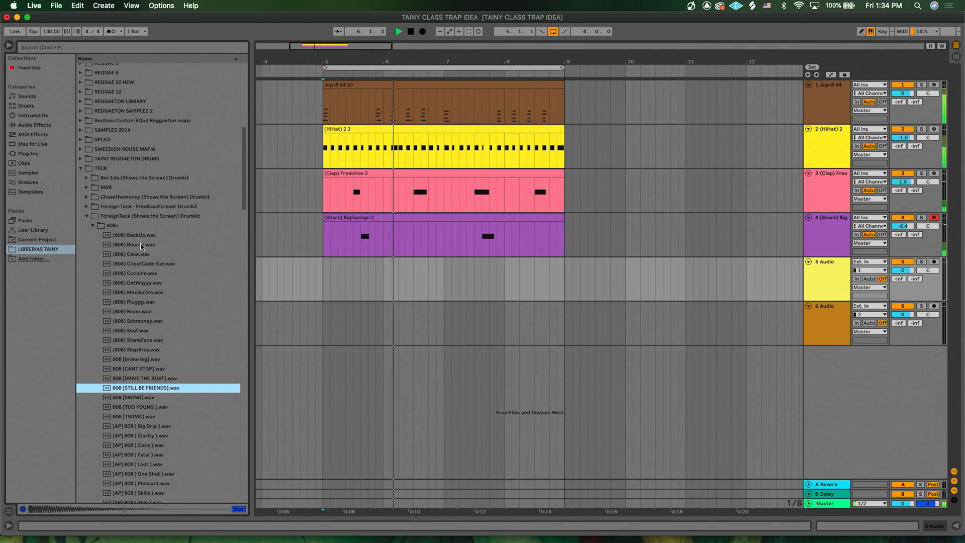
pyautogui.press('Down')
pyautogui.press('Down')
pyautogui.press('Down')
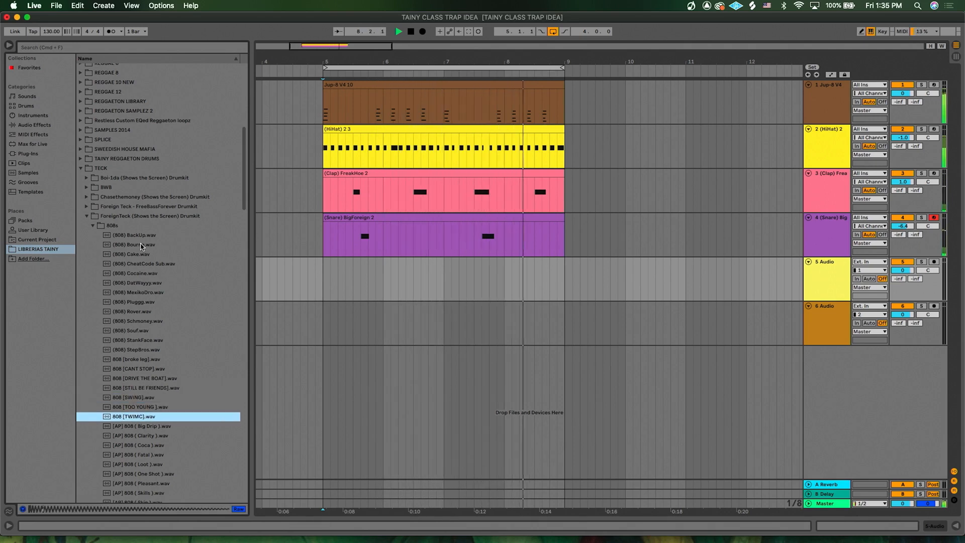
pyautogui.press('Down')
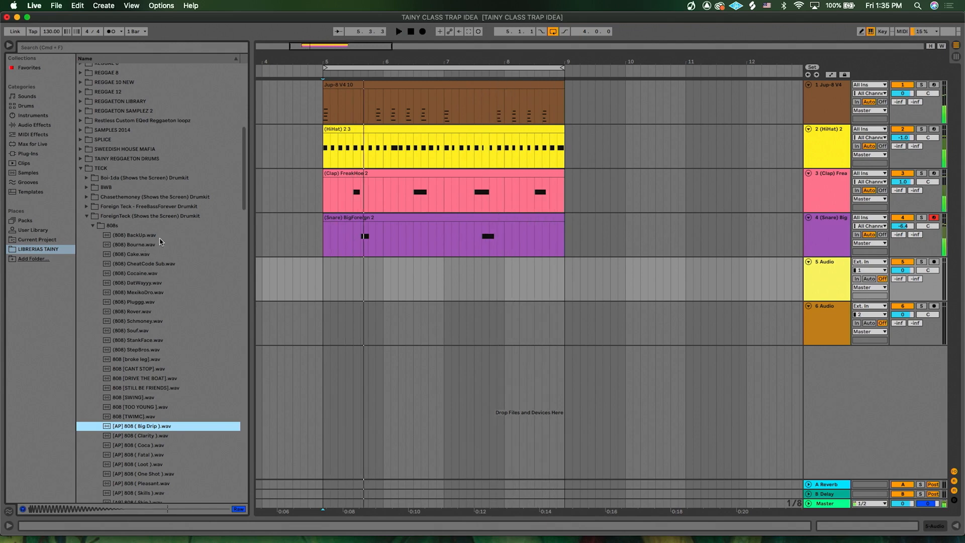
# Add a MIDI track below the snare track and load [AP] 808 ( Big Drip ).wav onto it as its instrument.
pyautogui.click(828, 255)
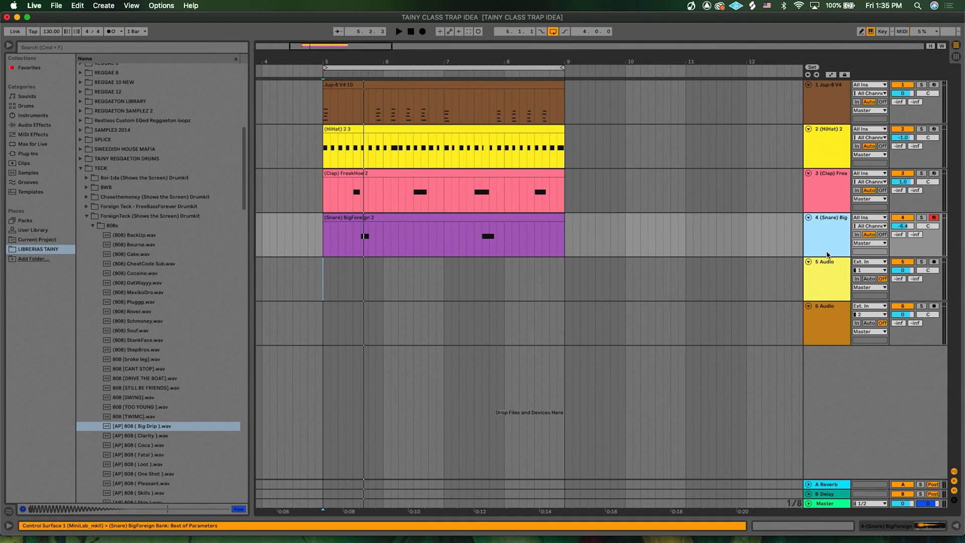
pyautogui.press('super+shift+t')
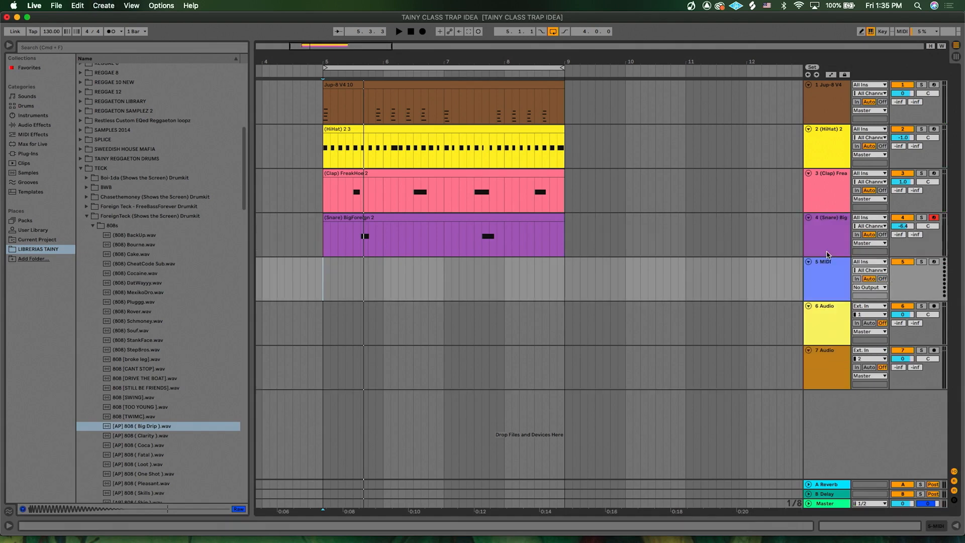
pyautogui.click(934, 526)
pyautogui.scroll(-5, 166, 301)
pyautogui.click(141, 298)
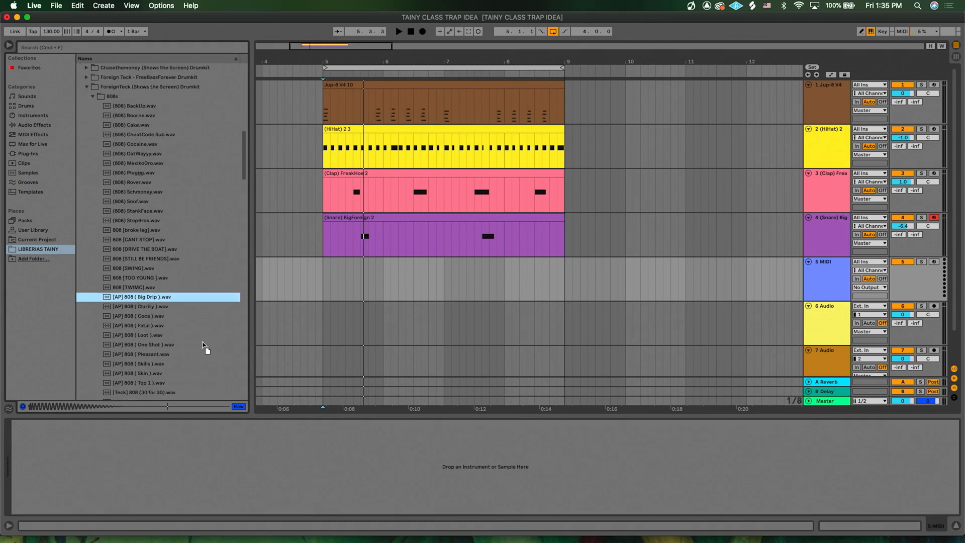
pyautogui.moveTo(235, 446); pyautogui.dragTo(234, 445)
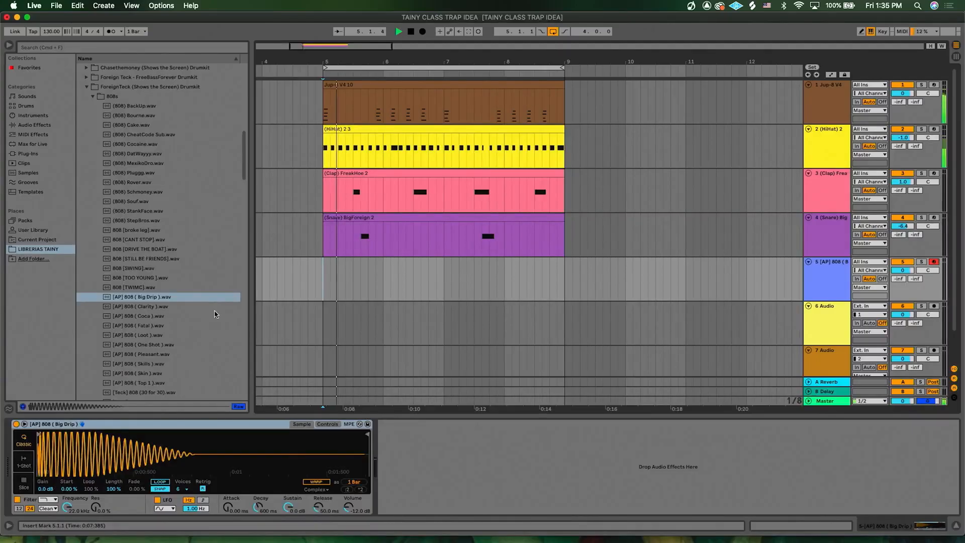
# Audition the samples from [AP] 808 ( Clarity ).wav to [AP] 808 ( Skills ).wav over the playing loop.
pyautogui.click(166, 307)
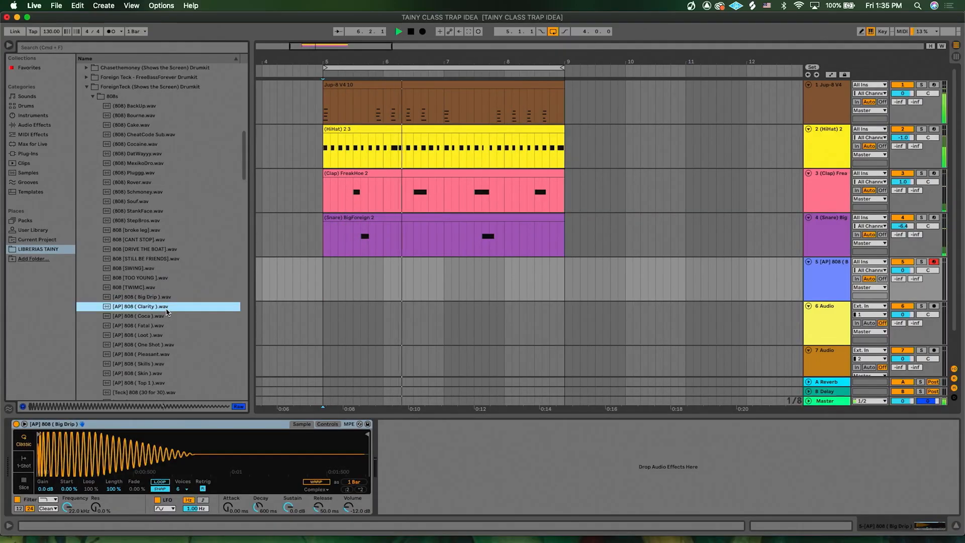
pyautogui.press('Down')
pyautogui.press('Down')
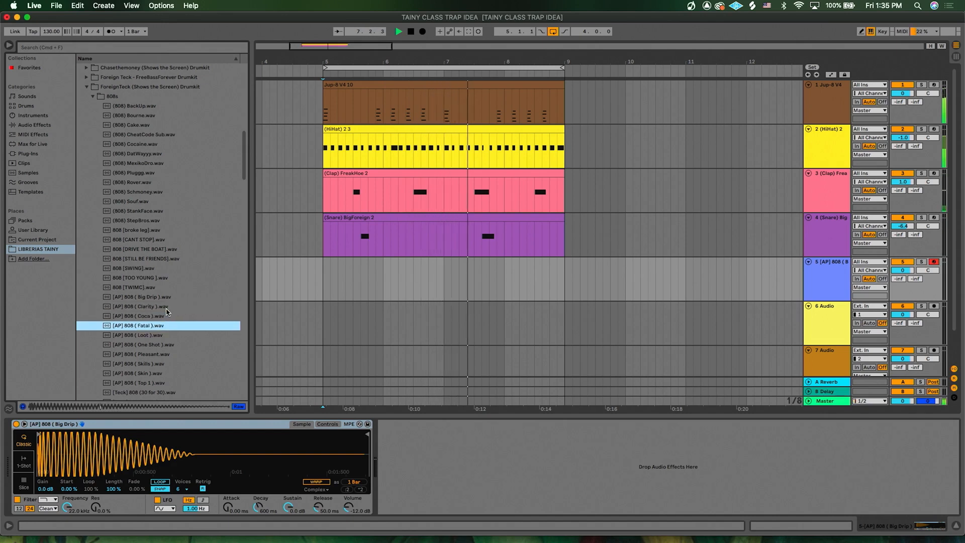
pyautogui.press('Down')
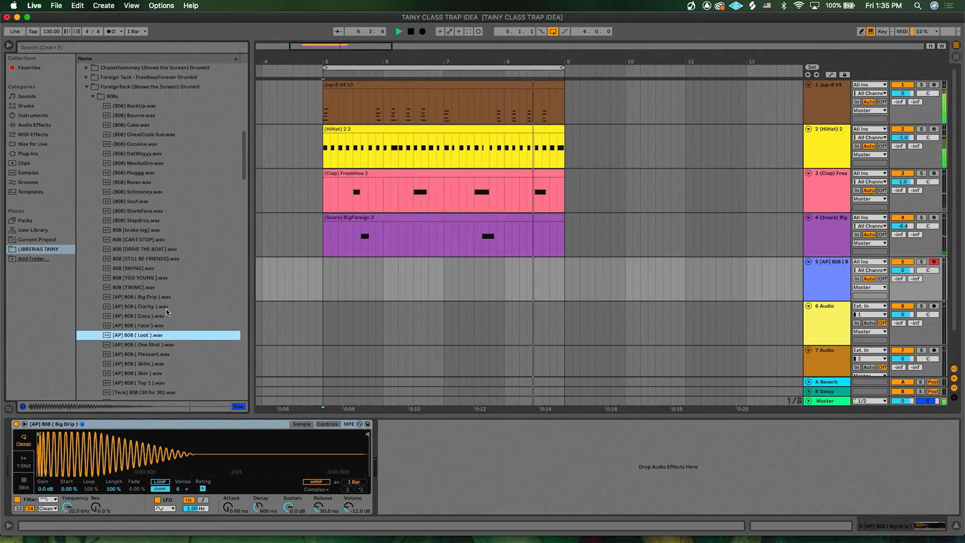
pyautogui.press('Down')
pyautogui.press('Down')
pyautogui.press('Down')
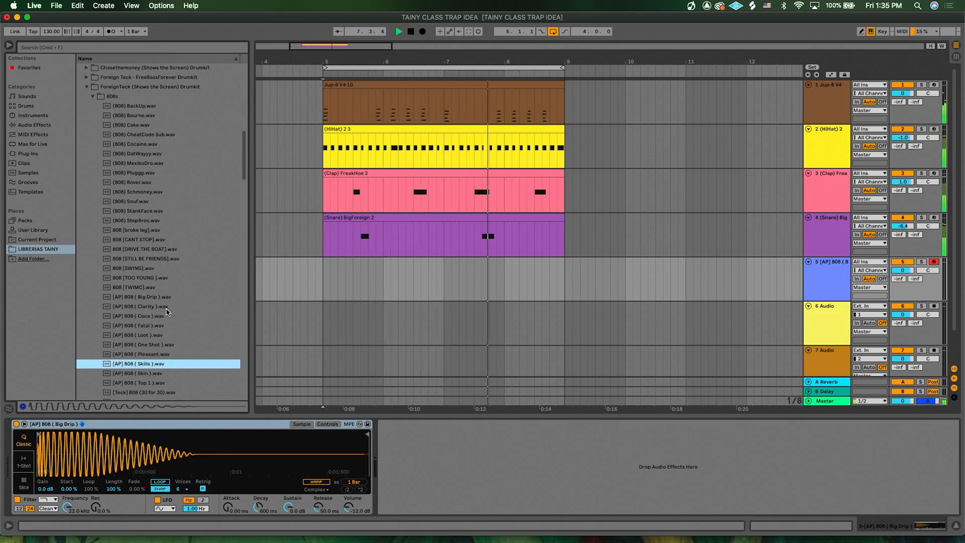
# Add another MIDI track below the Big Drip track and load [AP] 808 ( Skills ).wav onto it.
pyautogui.click(832, 288)
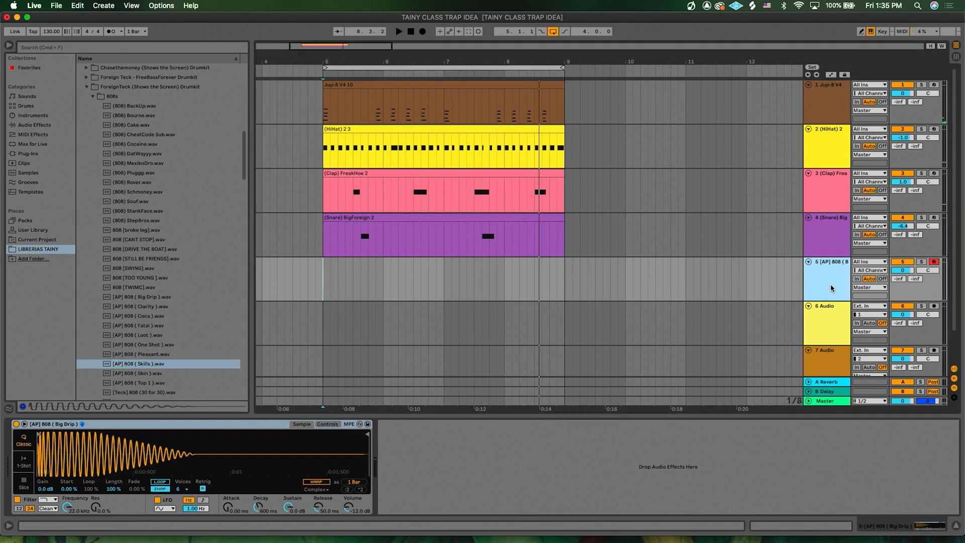
pyautogui.press('super+shift+t')
pyautogui.moveTo(141, 364); pyautogui.dragTo(232, 468)
pyautogui.click(830, 332)
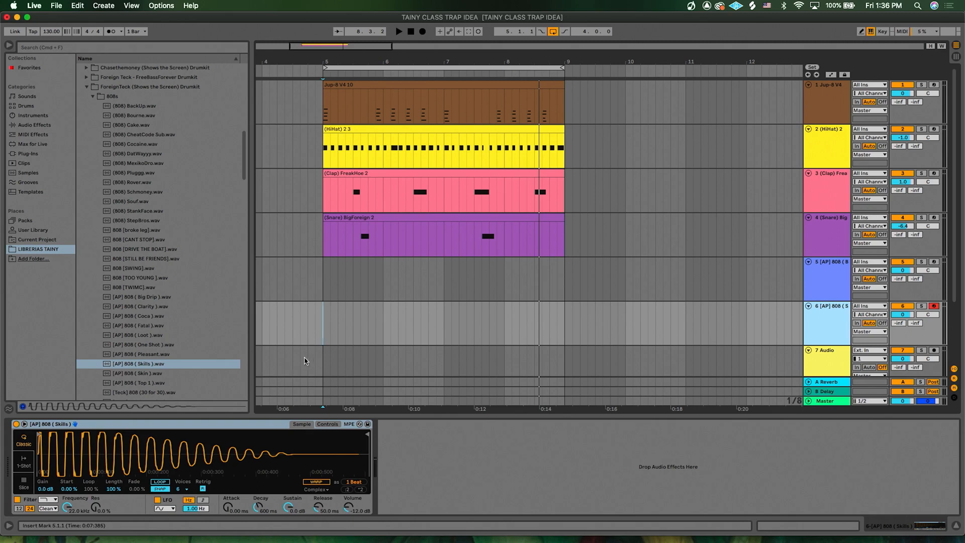
# Play the loop from bar 5 and audition the samples from [AP] 808 ( Skin ).wav to [Teck] 808 (Stormy).wav.
pyautogui.press('space')
pyautogui.press('Down')
pyautogui.press('Down')
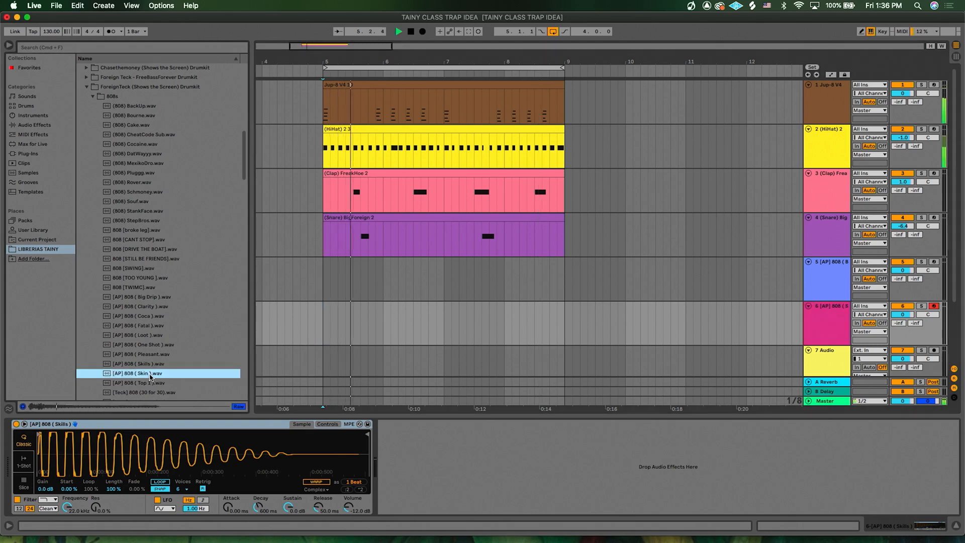
pyautogui.press('Down')
pyautogui.press('Down')
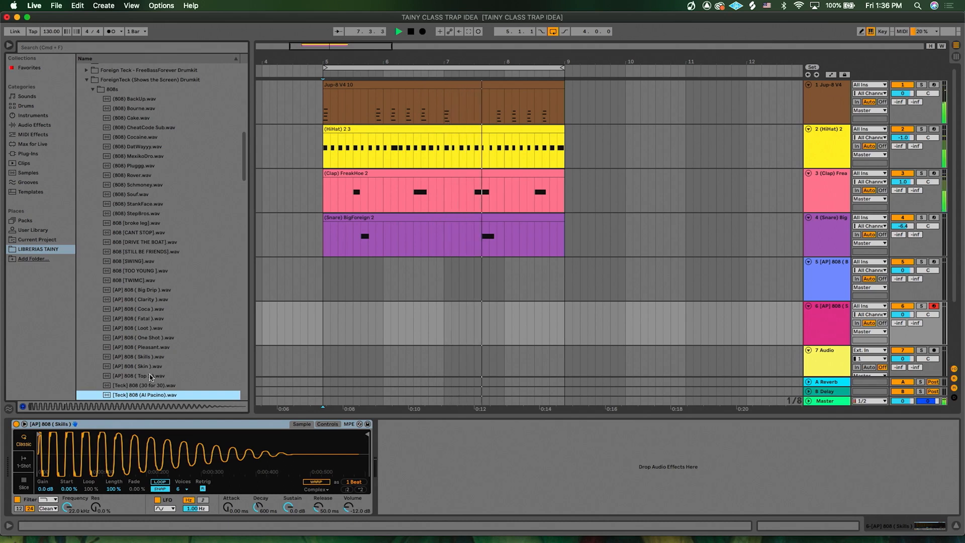
pyautogui.press('Down')
pyautogui.press('Down')
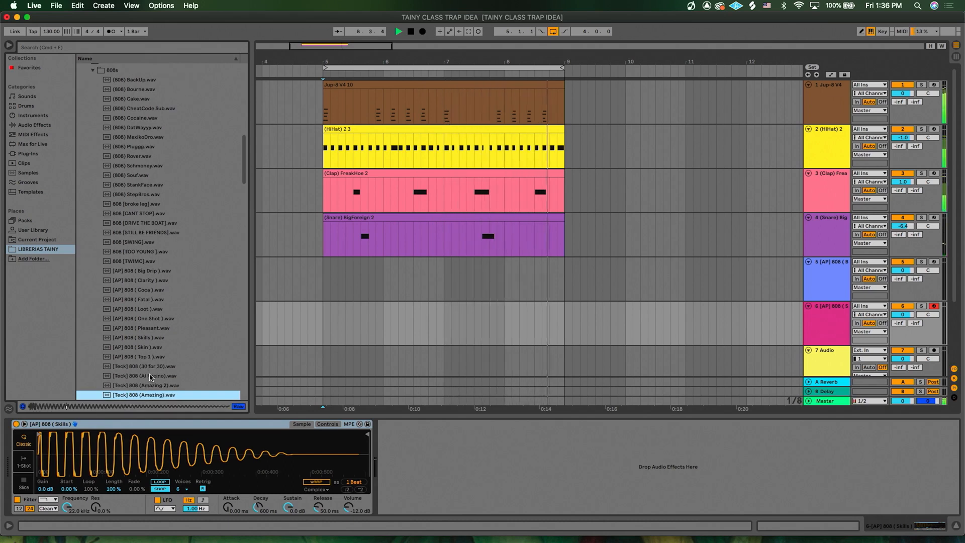
pyautogui.press('Down')
pyautogui.press('Down')
pyautogui.press('Down')
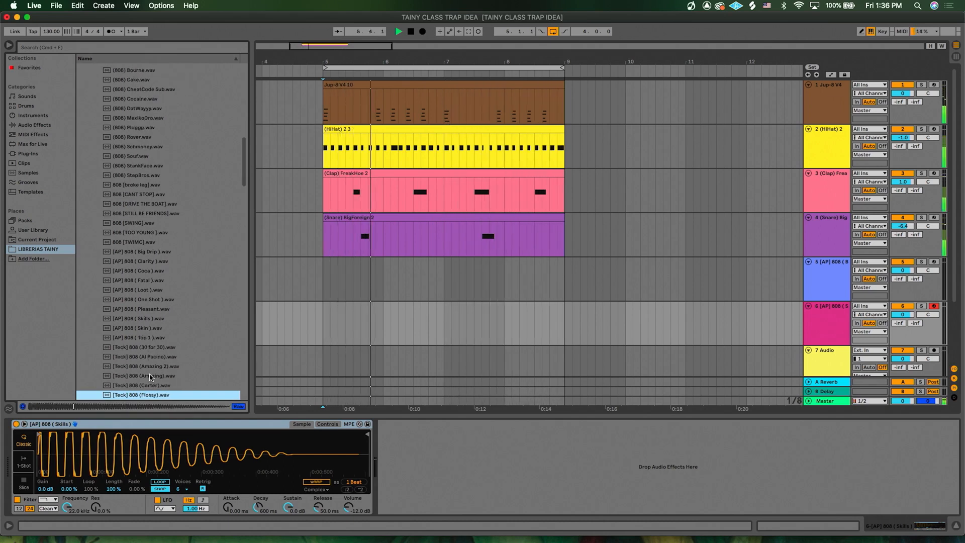
pyautogui.press('Down')
pyautogui.press('Down')
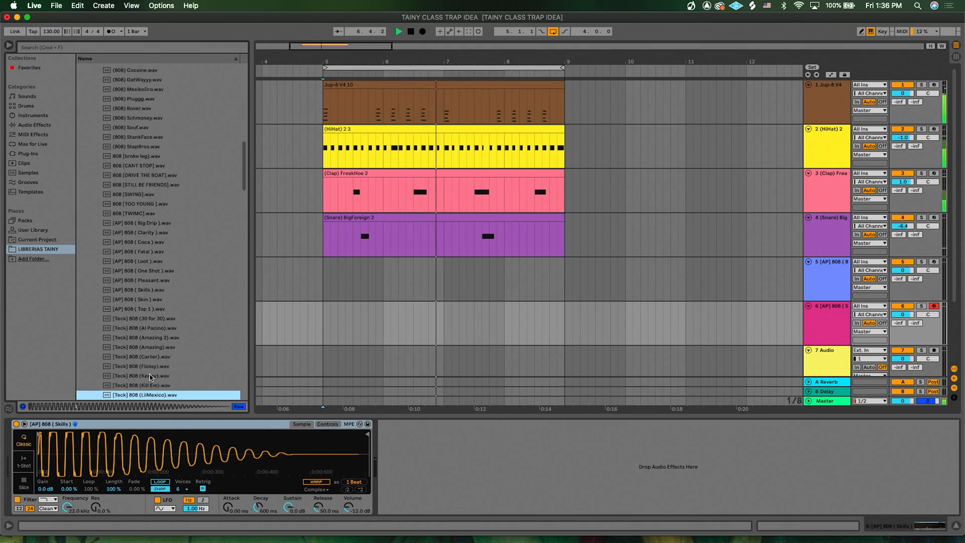
pyautogui.press('Down')
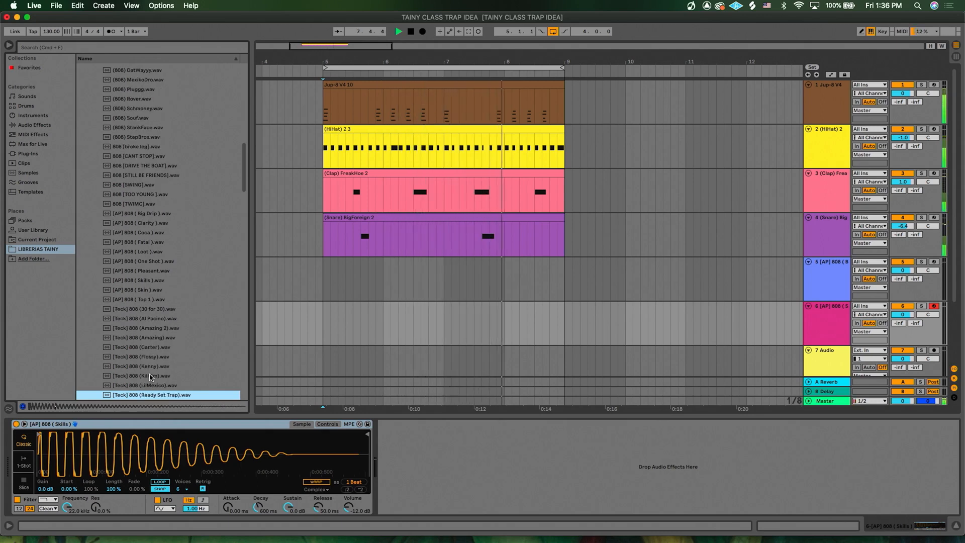
pyautogui.press('Down')
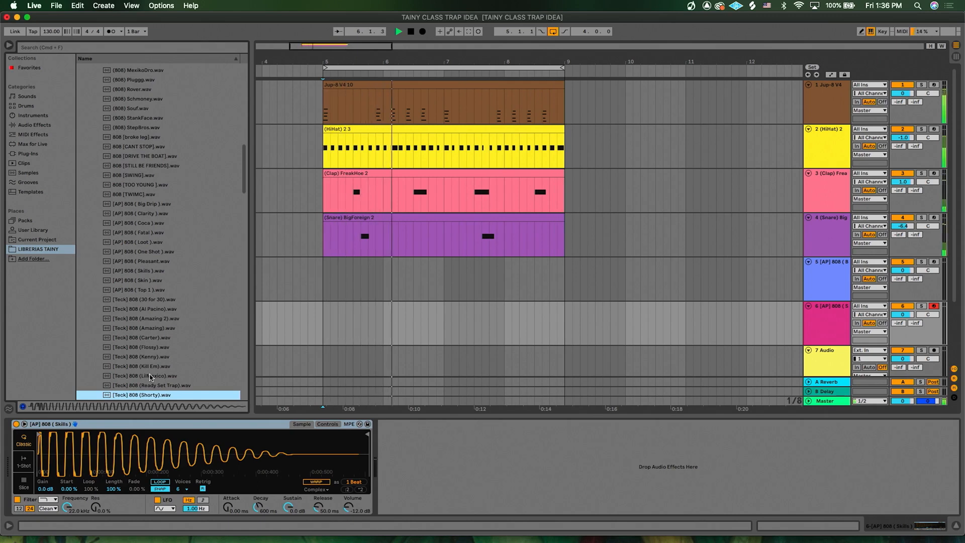
pyautogui.press('Down')
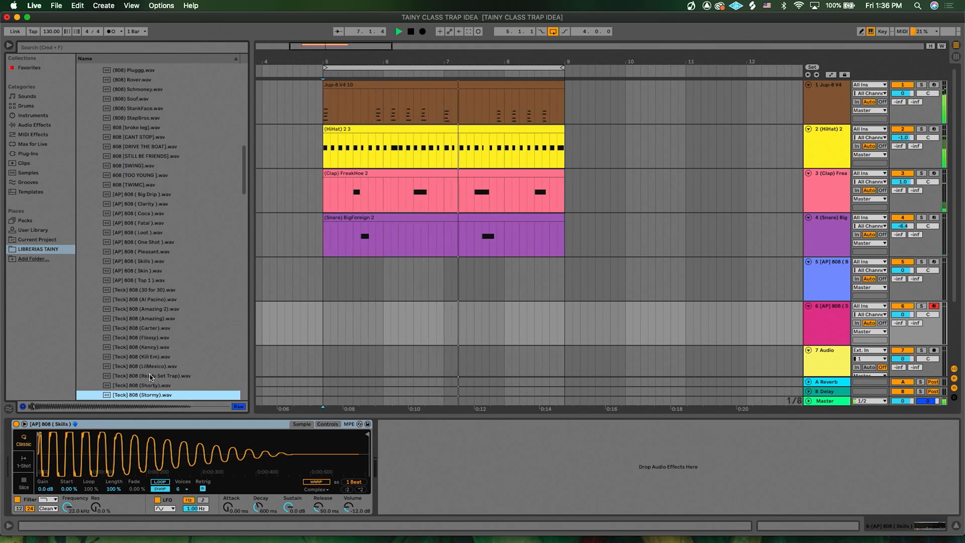
pyautogui.press('Up')
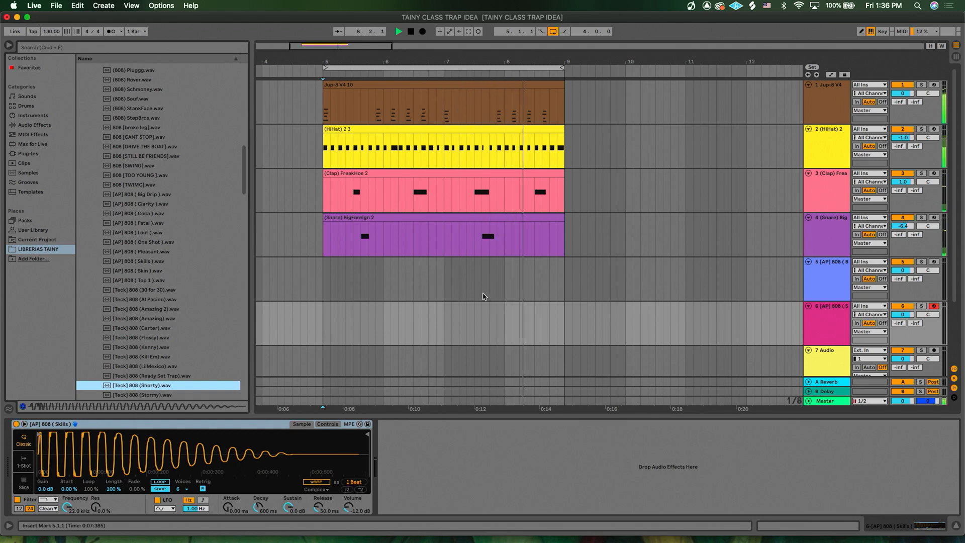
# Audition the samples from [Teck] 808 (Stormy).wav to A#_FOREIGNTECK_Fiji (808).wav over the loop.
pyautogui.scroll(-3, 218, 374)
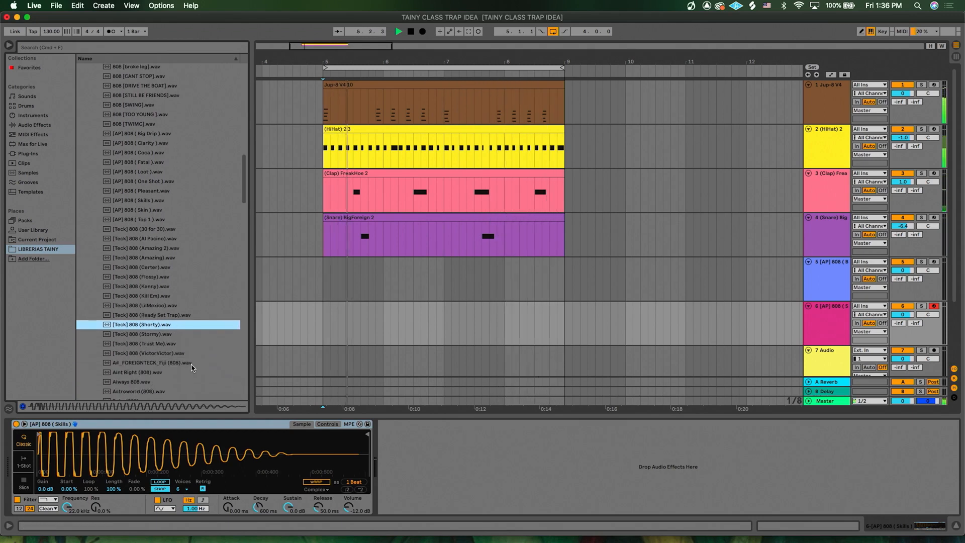
pyautogui.press('Down')
pyautogui.press('Down')
pyautogui.press('Down')
pyautogui.press('Down')
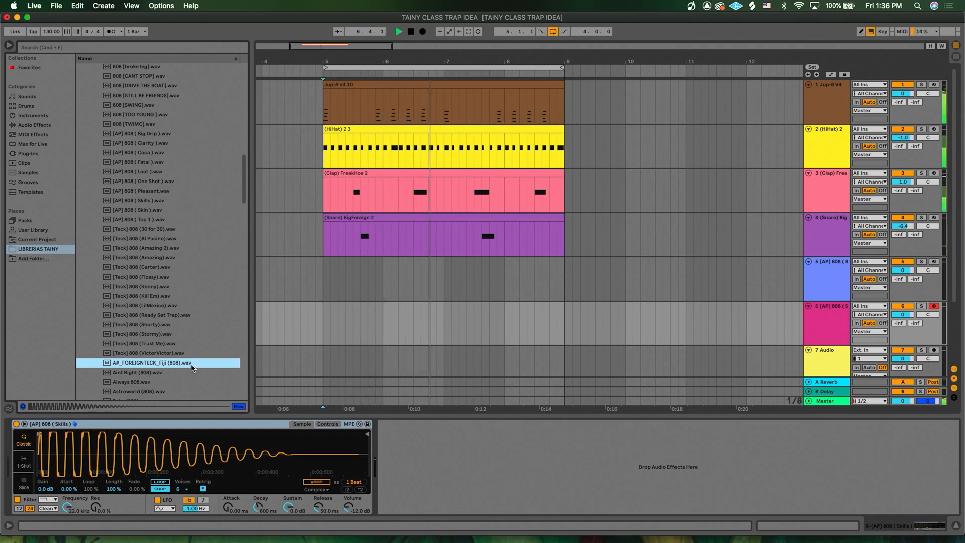
# Audition the 808 samples from Astroworld (808).wav to Champion (Bass).wav over the loop.
pyautogui.scroll(-3, 191, 365)
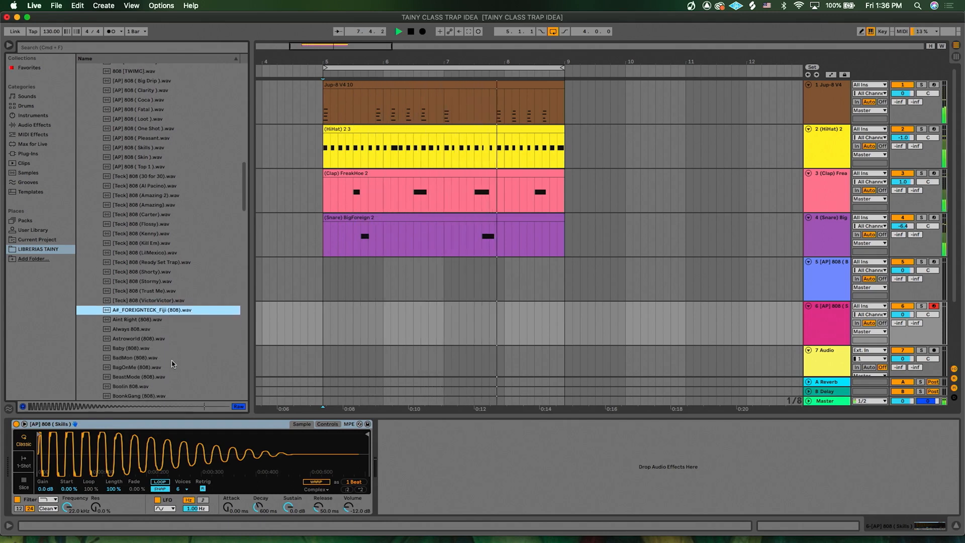
pyautogui.click(155, 342)
pyautogui.press('Down')
pyautogui.press('Down')
pyautogui.press('Down')
pyautogui.press('Down')
pyautogui.press('Down')
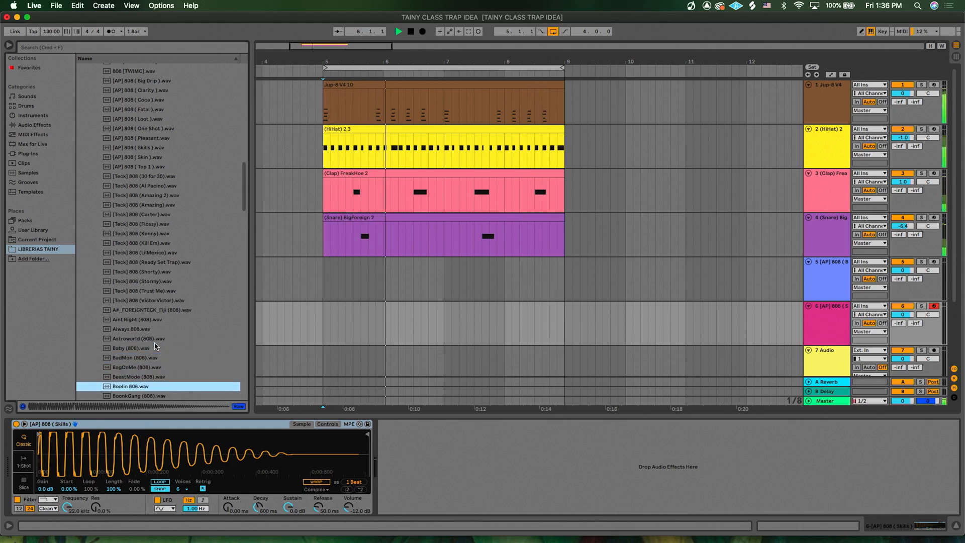
pyautogui.press('Down')
pyautogui.press('Down')
pyautogui.press('Down')
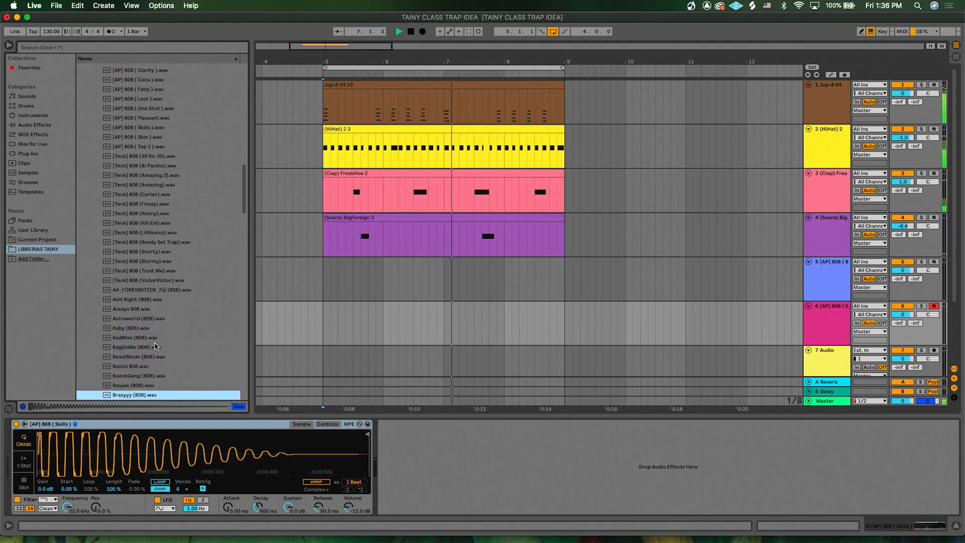
pyautogui.press('Down')
pyautogui.press('Down')
pyautogui.press('Down')
pyautogui.press('Down')
pyautogui.press('Down')
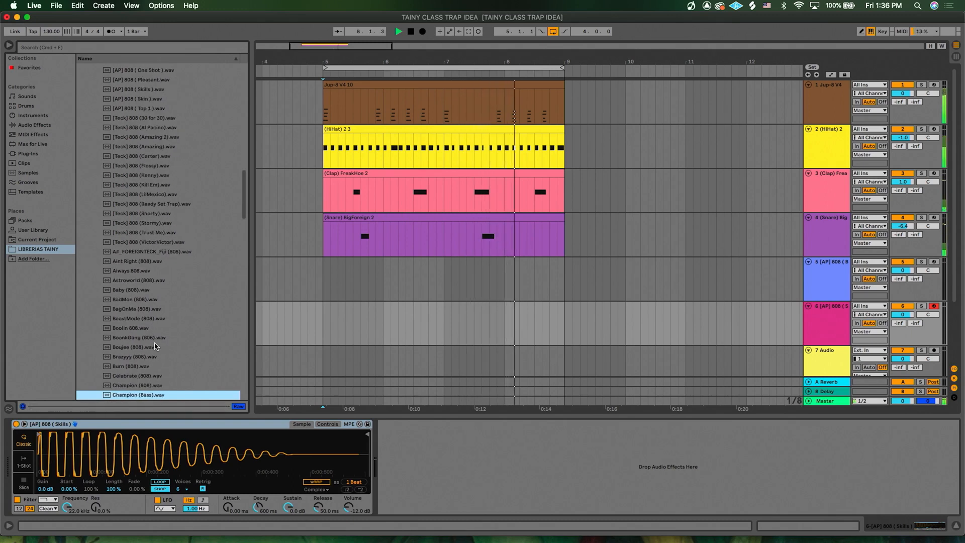
# Audition the 808 samples from Cut It Up (808).wav to Foreign (808).wav over the loop.
pyautogui.press('Down')
pyautogui.press('Down')
pyautogui.press('Down')
pyautogui.press('Down')
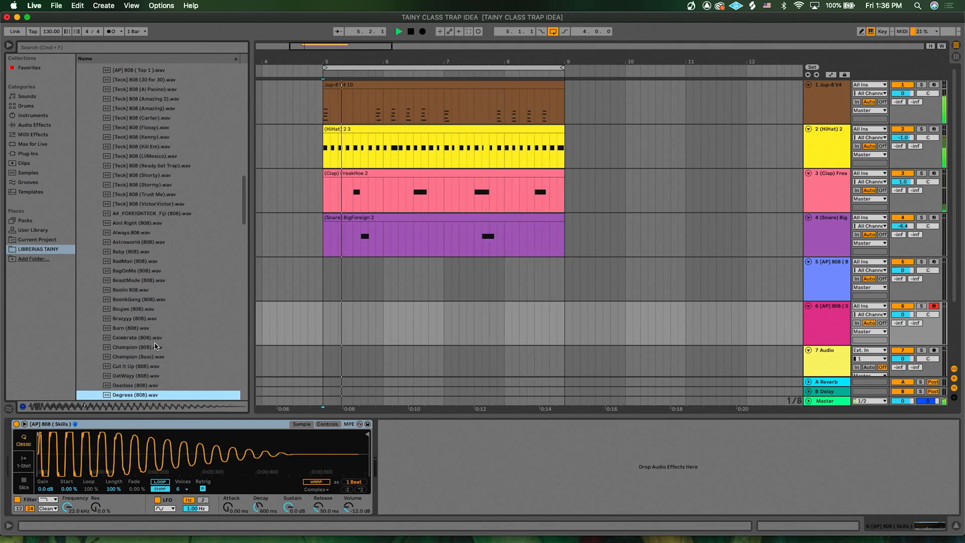
pyautogui.press('Down')
pyautogui.press('Down')
pyautogui.press('Down')
pyautogui.press('Down')
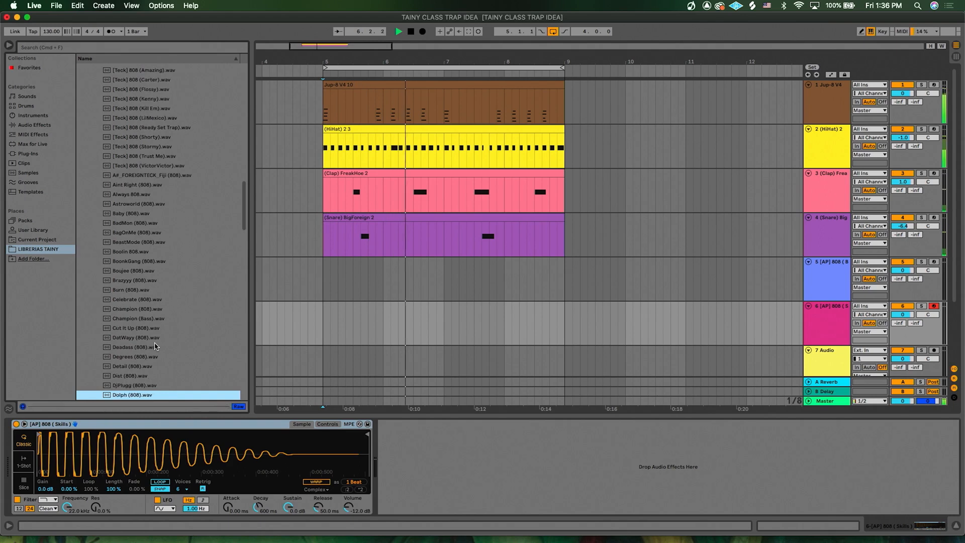
pyautogui.press('Down')
pyautogui.press('Down')
pyautogui.press('Down')
pyautogui.press('Down')
pyautogui.press('Down')
pyautogui.press('Down')
pyautogui.press('Down')
pyautogui.press('Down')
pyautogui.press('Down')
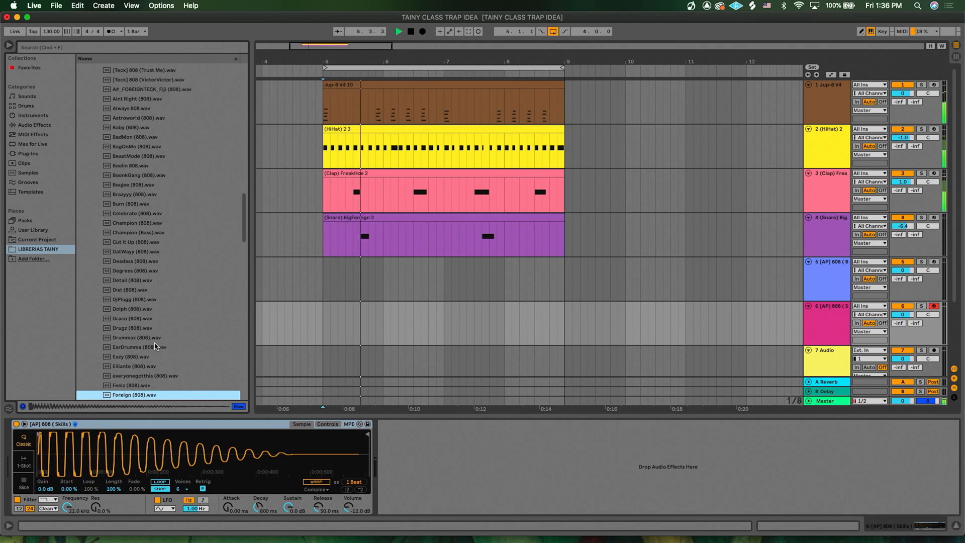
# Audition the samples from FOREIGNTECK_Abortion (808).wav to FOREIGNTECK_HookahLove (808).wav and go back to FOREIGNTECK_Fiji (808).wav.
pyautogui.press('Down')
pyautogui.press('Down')
pyautogui.press('Down')
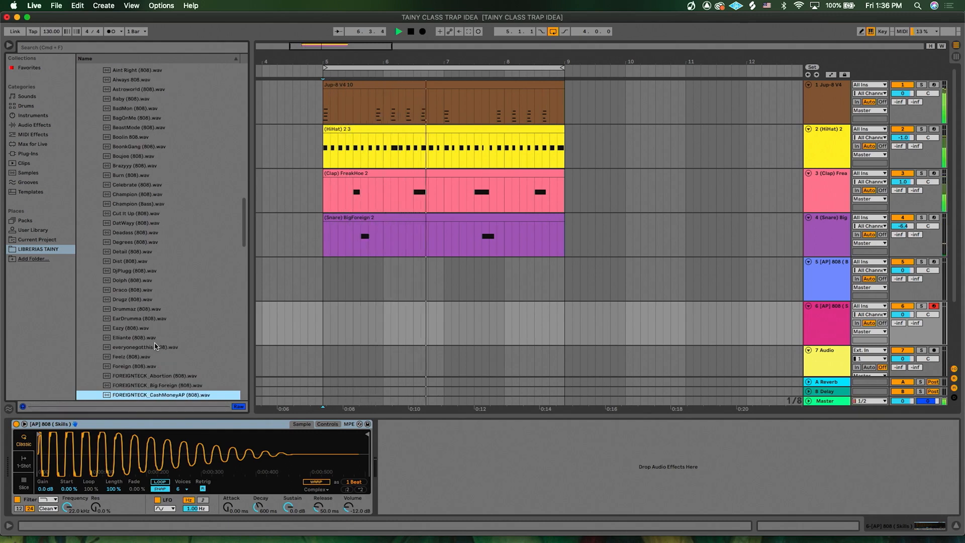
pyautogui.press('Down')
pyautogui.press('Down')
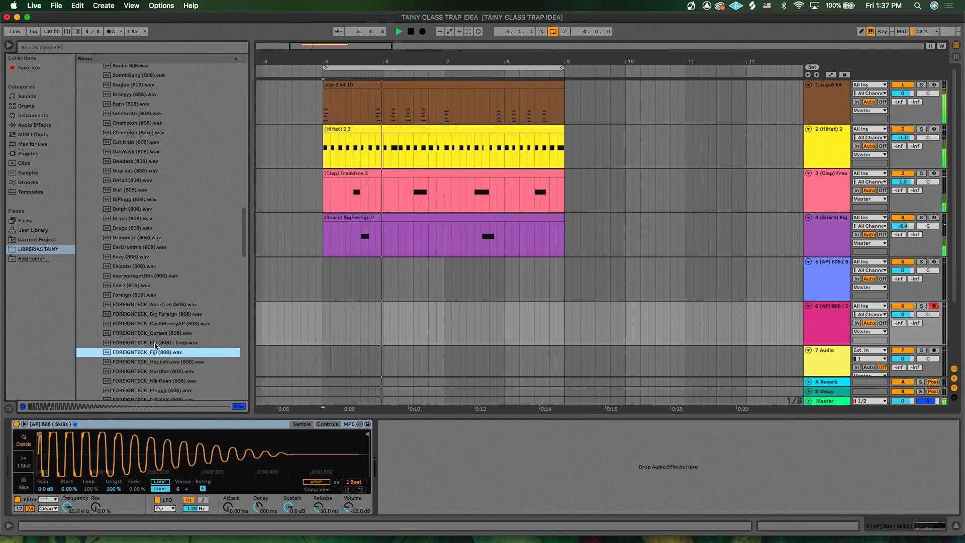
pyautogui.press('Down')
pyautogui.press('Up')
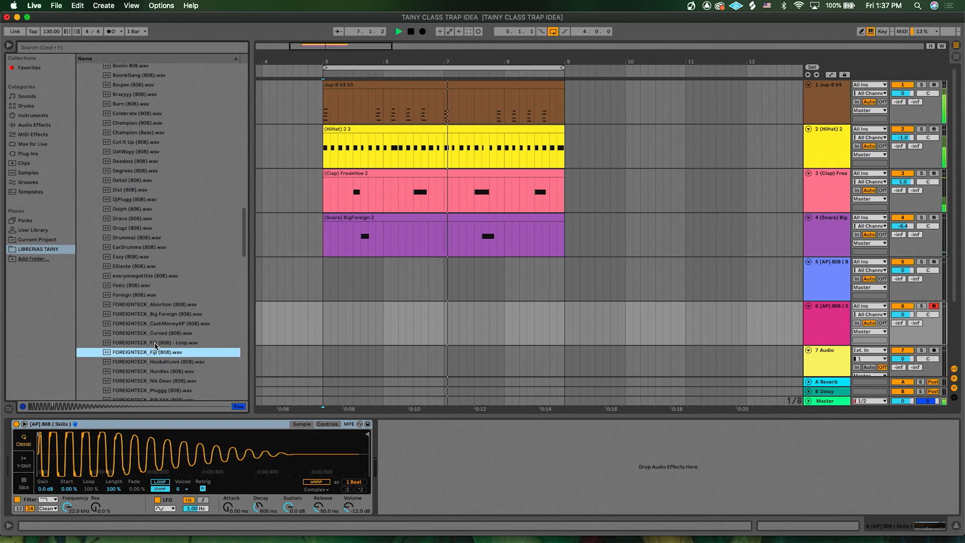
# Audition the samples from FOREIGNTECK_RIP XXX (808).wav to FOREIGNTECK_Smash (808).wav over the loop.
pyautogui.scroll(-3, 155, 344)
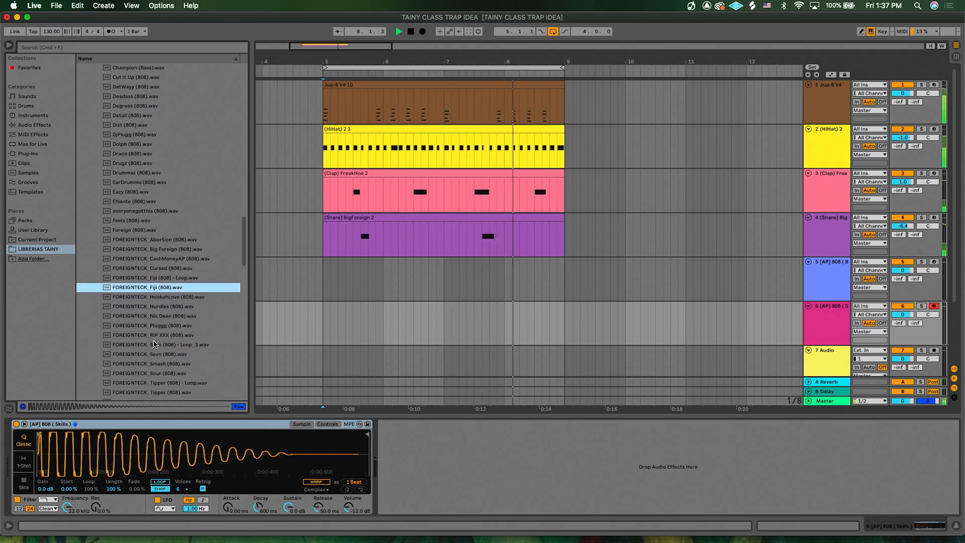
pyautogui.click(155, 344)
pyautogui.press('Up')
pyautogui.press('Down')
pyautogui.press('Down')
pyautogui.press('Down')
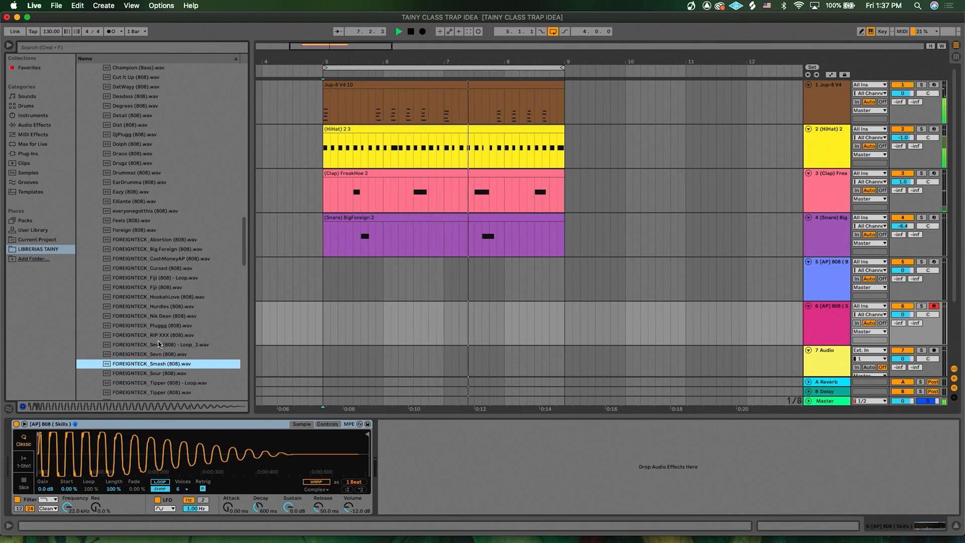
# Add a third 808 MIDI track below the Skills track and load FOREIGNTECK_Smash (808).wav onto it.
pyautogui.click(828, 317)
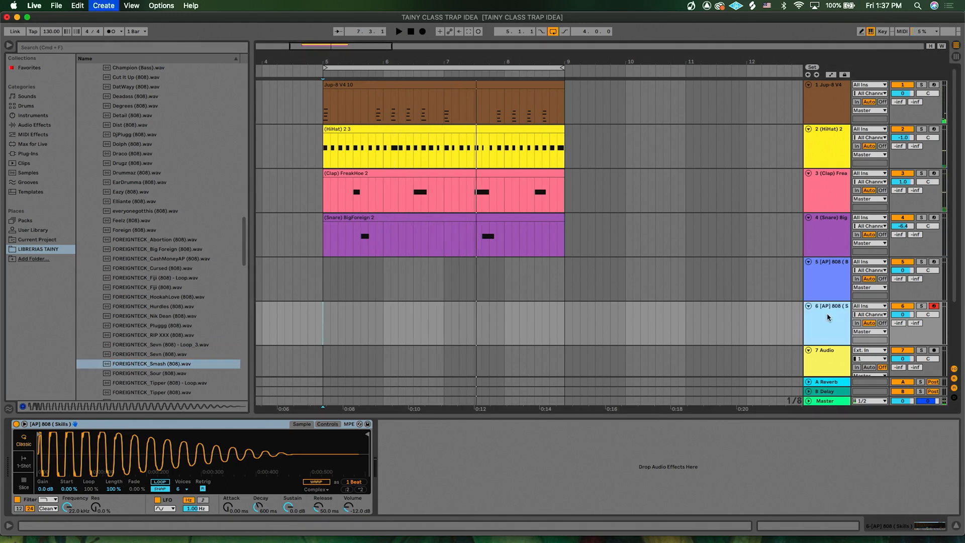
pyautogui.press('super+shift+t')
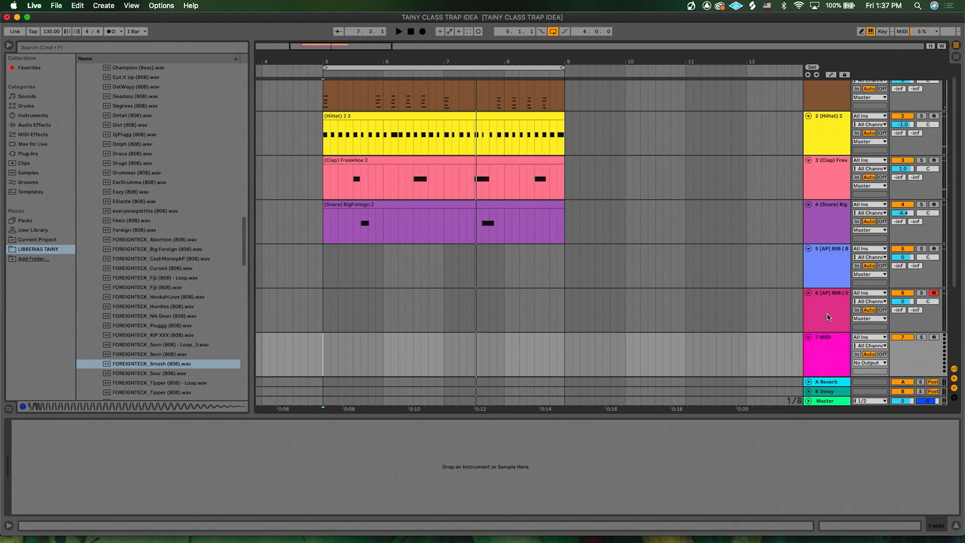
pyautogui.click(144, 367)
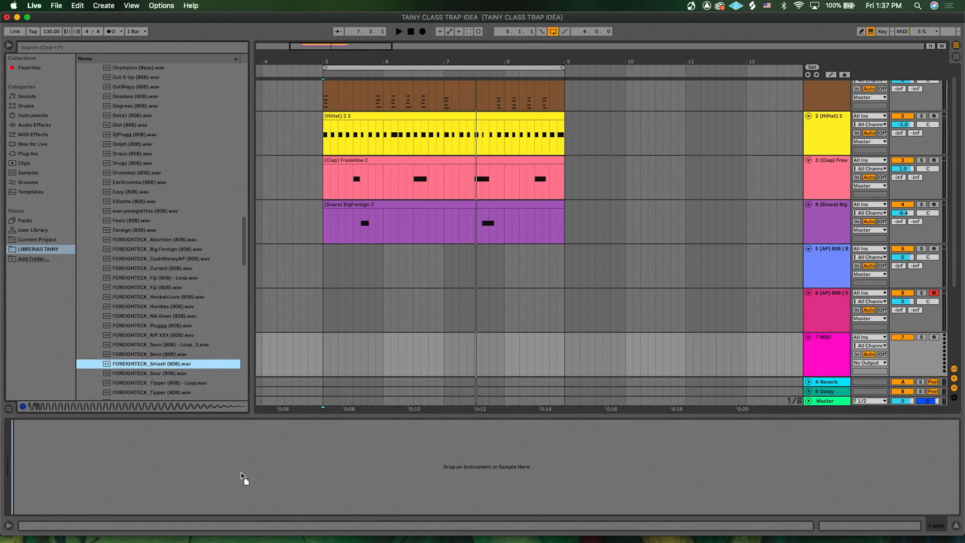
pyautogui.moveTo(241, 475); pyautogui.dragTo(242, 473)
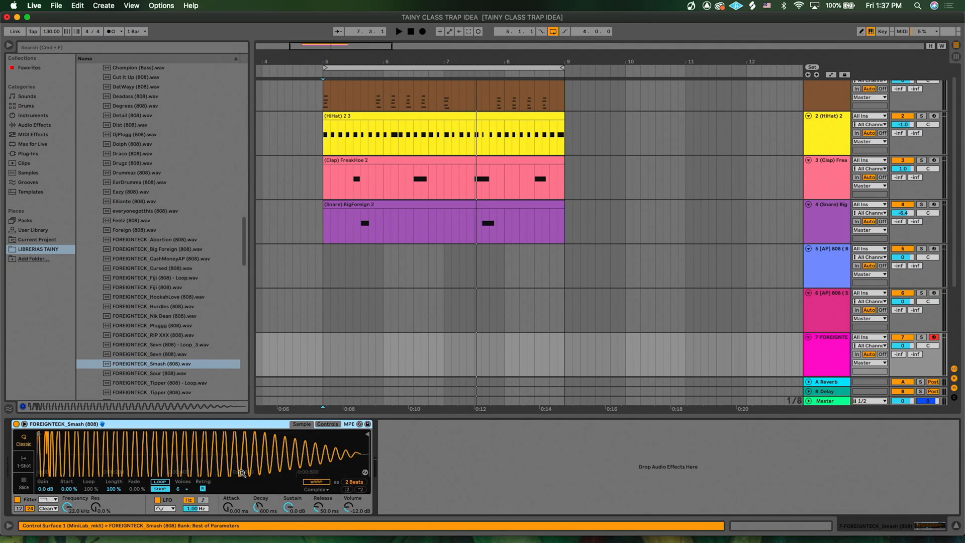